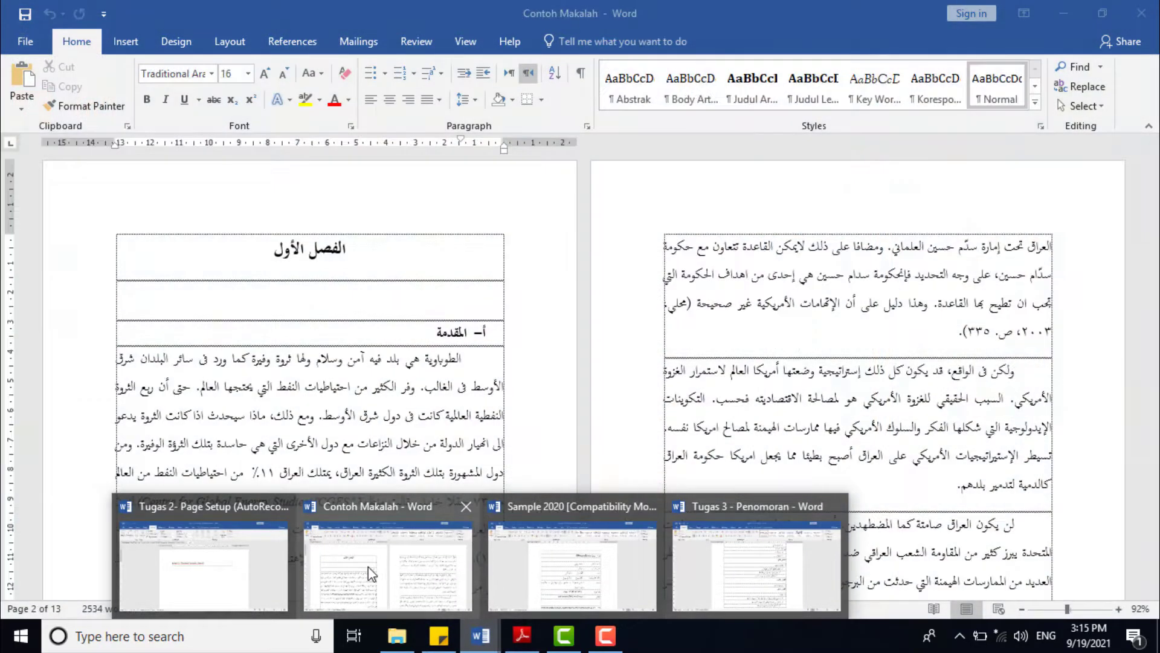
# Step: Copy the text of Contoh Makalah from the heading الفصل الأول through the introductory paragraph of the منهجية البحث section
pyautogui.click(368, 567)
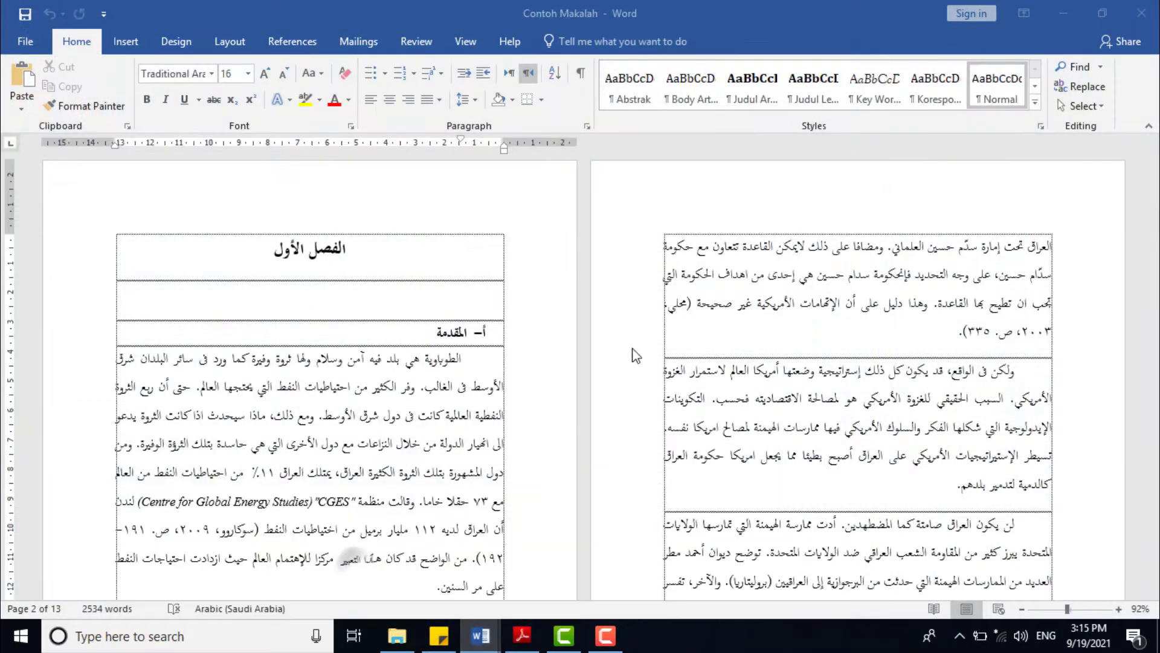
pyautogui.scroll(-3, 560, 355)
pyautogui.moveTo(388, 313); pyautogui.dragTo(864, 595)
pyautogui.click(748, 452)
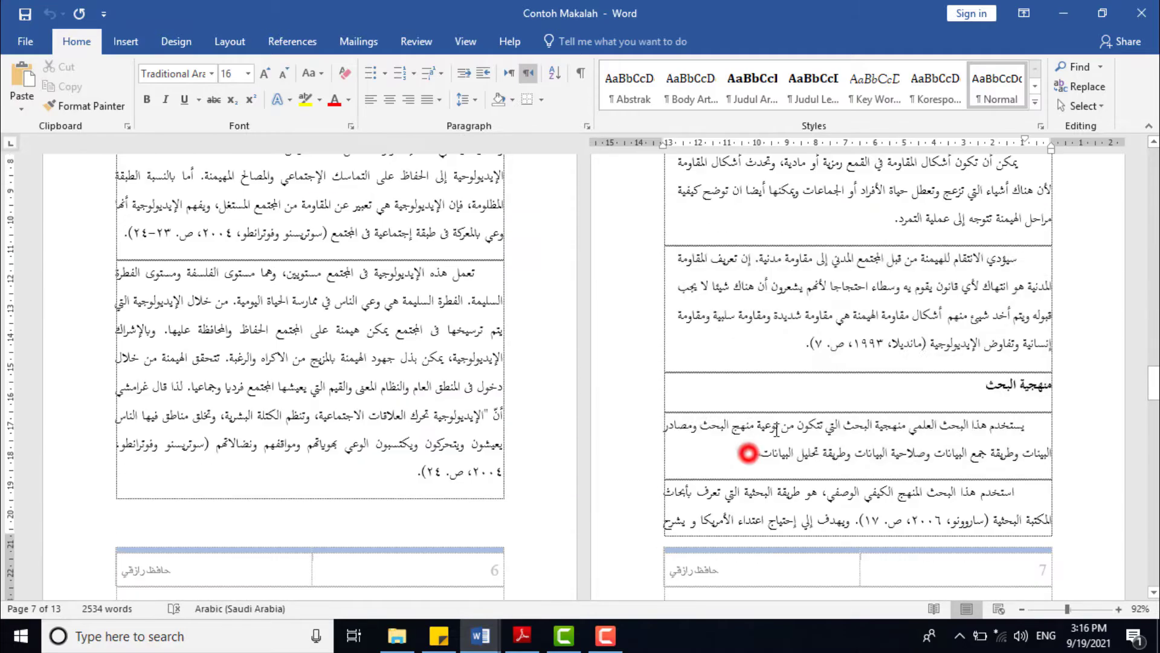
pyautogui.moveTo(776, 430); pyautogui.dragTo(437, 262)
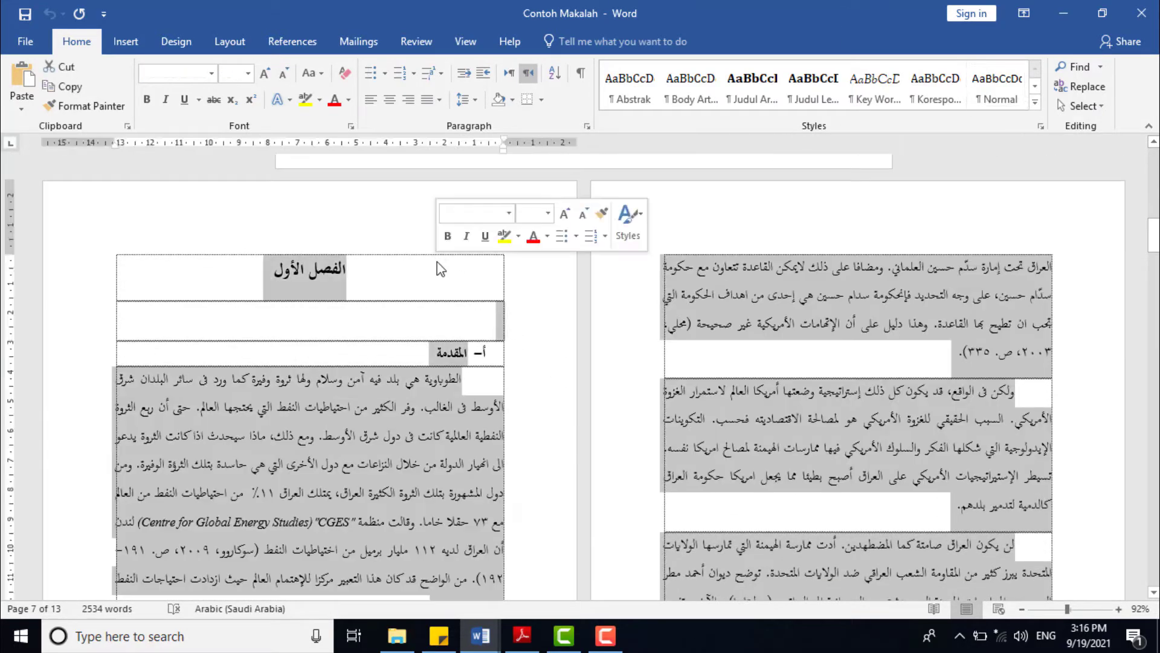
pyautogui.click(52, 86)
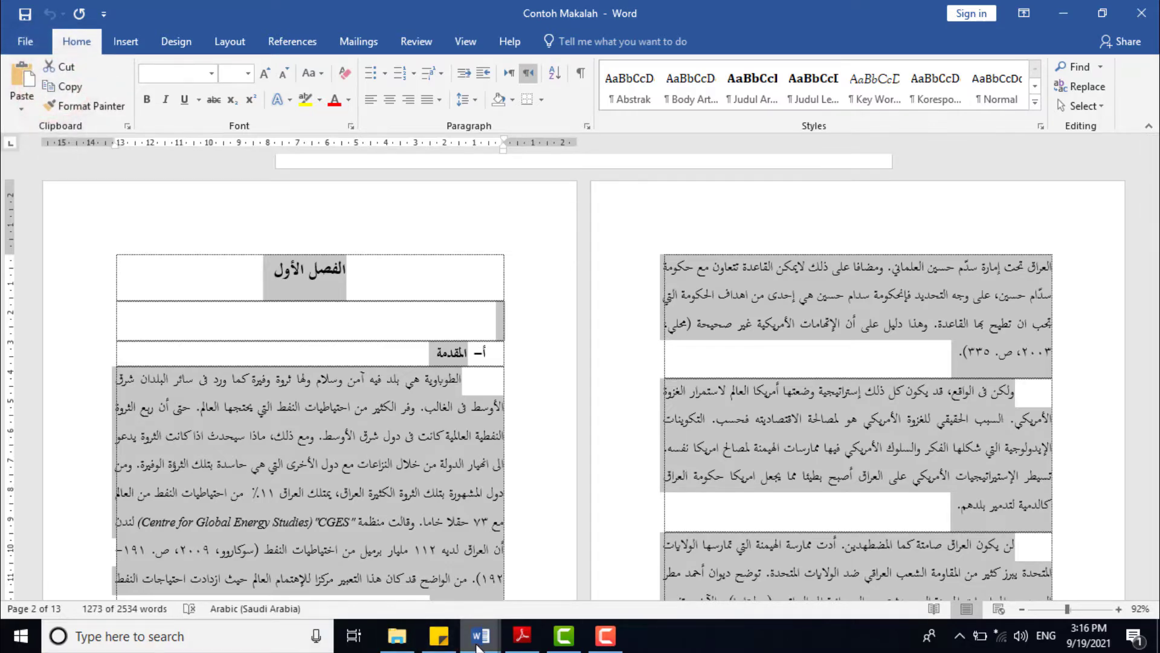
# Step: Switch to the Tugas 3 - Penomoran document and insert a page break in the empty rows below the المراجع والمصادر heading
pyautogui.click(480, 635)
pyautogui.click(755, 565)
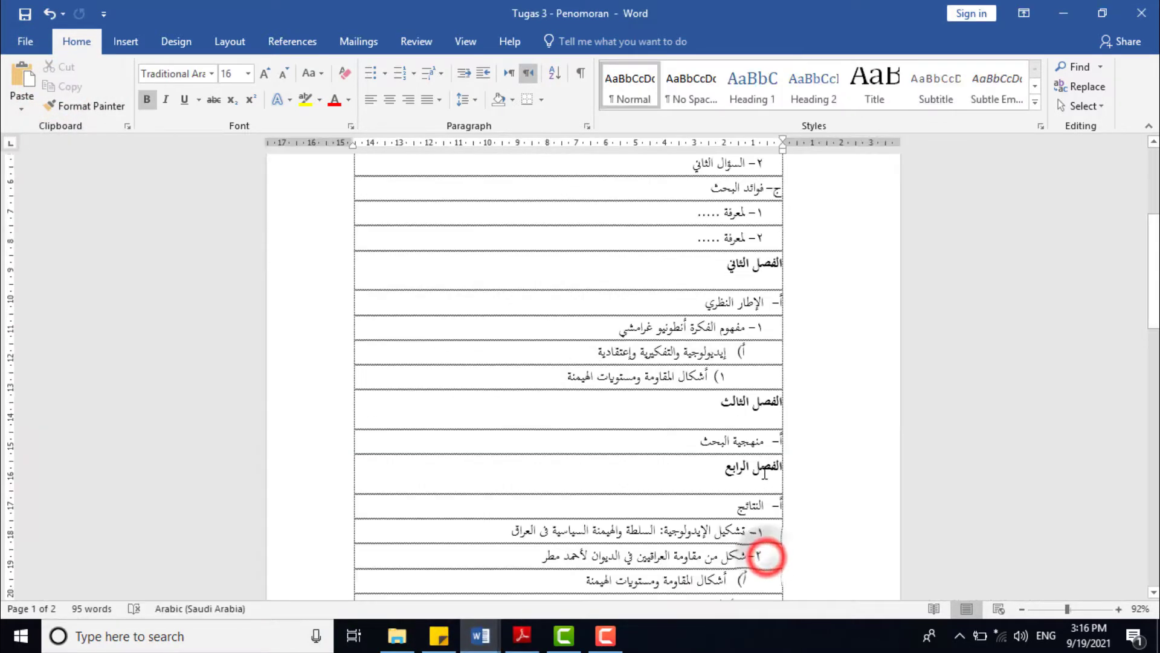
pyautogui.scroll(-10, 755, 526)
pyautogui.scroll(-1, 750, 497)
pyautogui.click(725, 365)
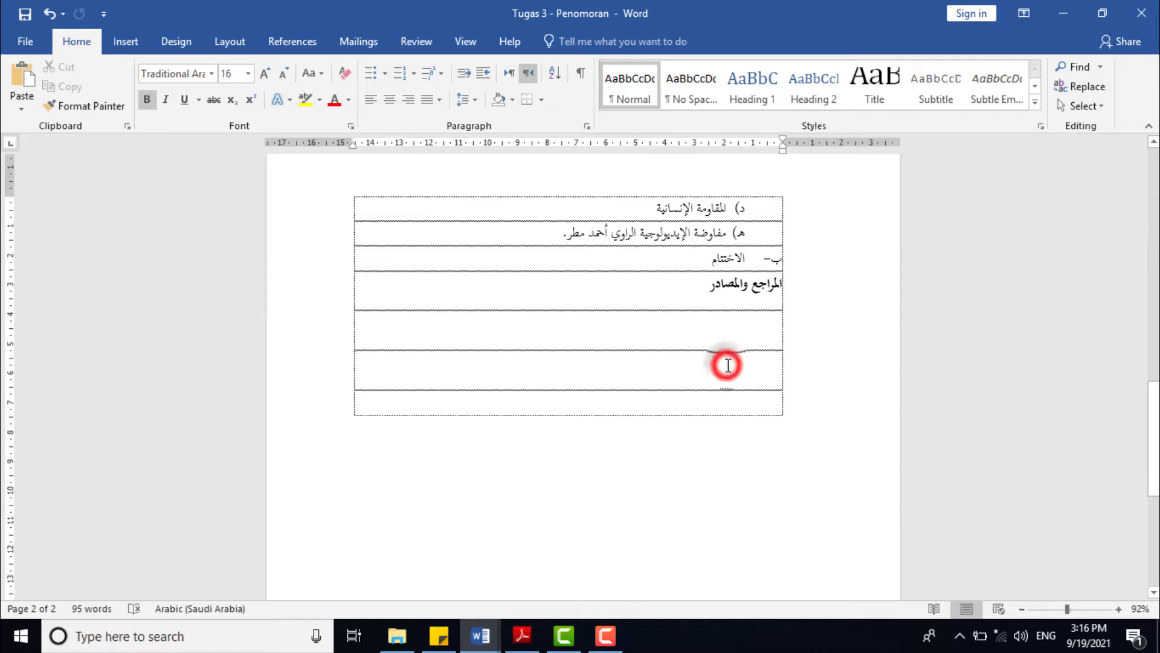
pyautogui.click(125, 42)
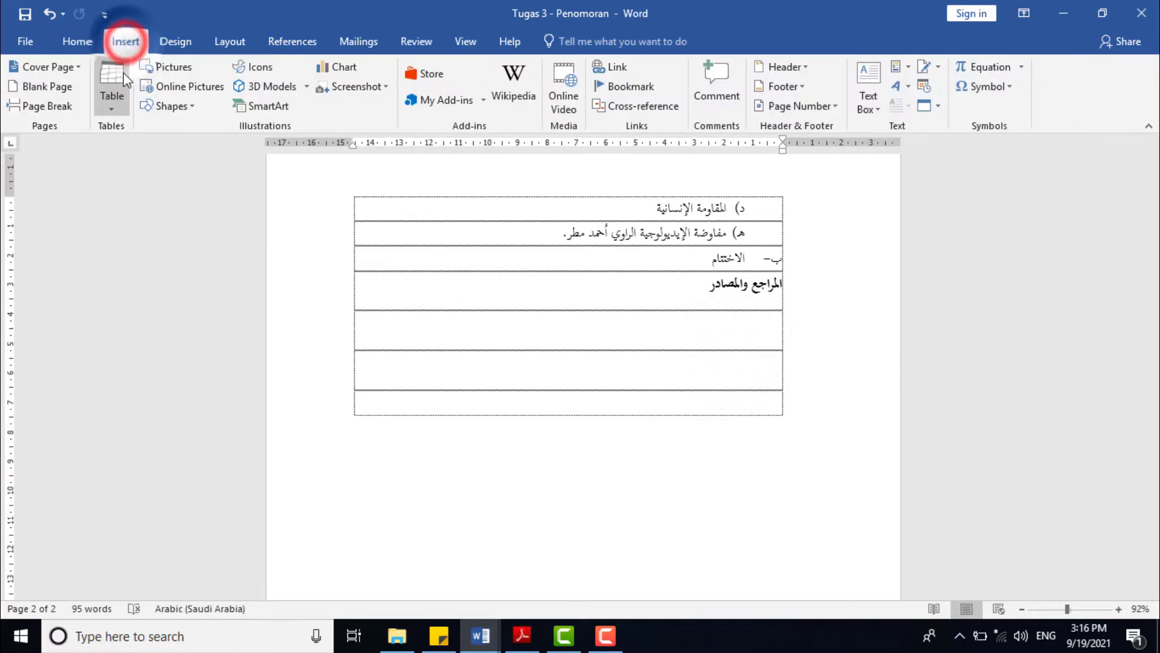
pyautogui.click(54, 106)
# Step: Paste the copied paper text on the new page, keeping its source formatting
pyautogui.scroll(-1, 679, 578)
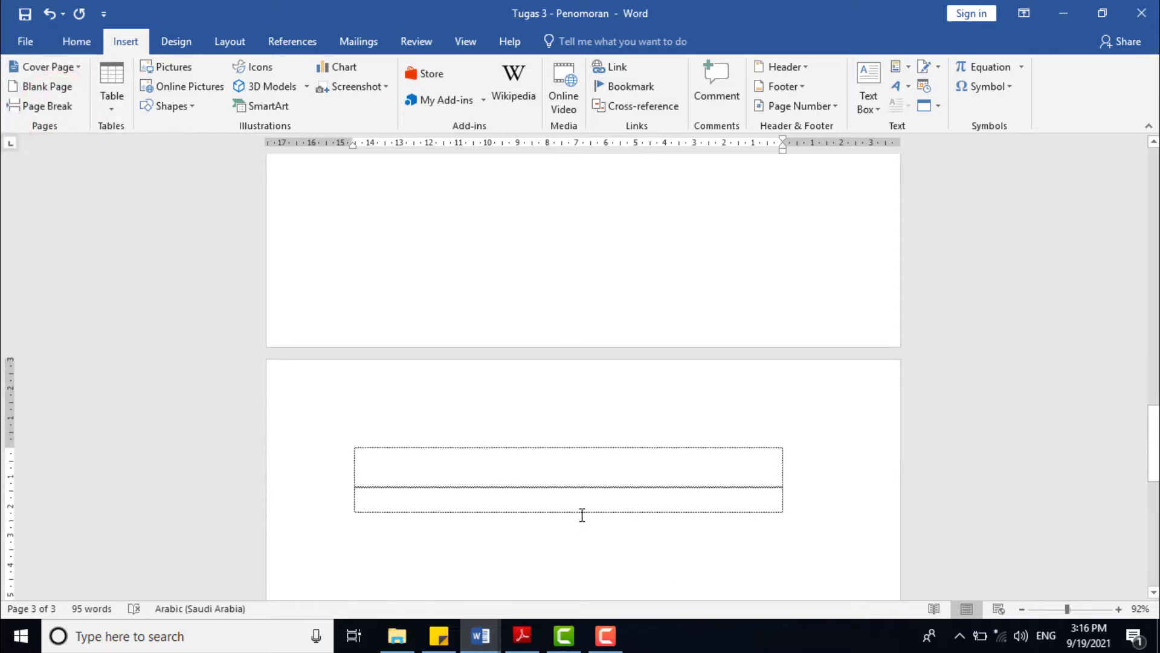
pyautogui.rightClick(563, 460)
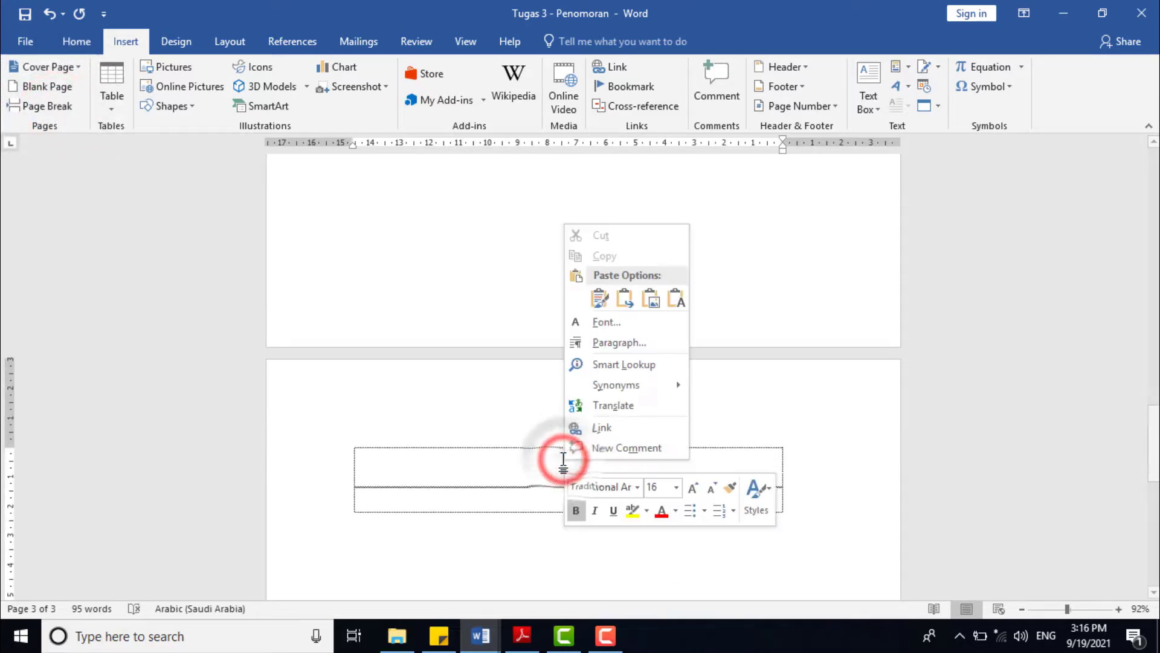
pyautogui.click(604, 296)
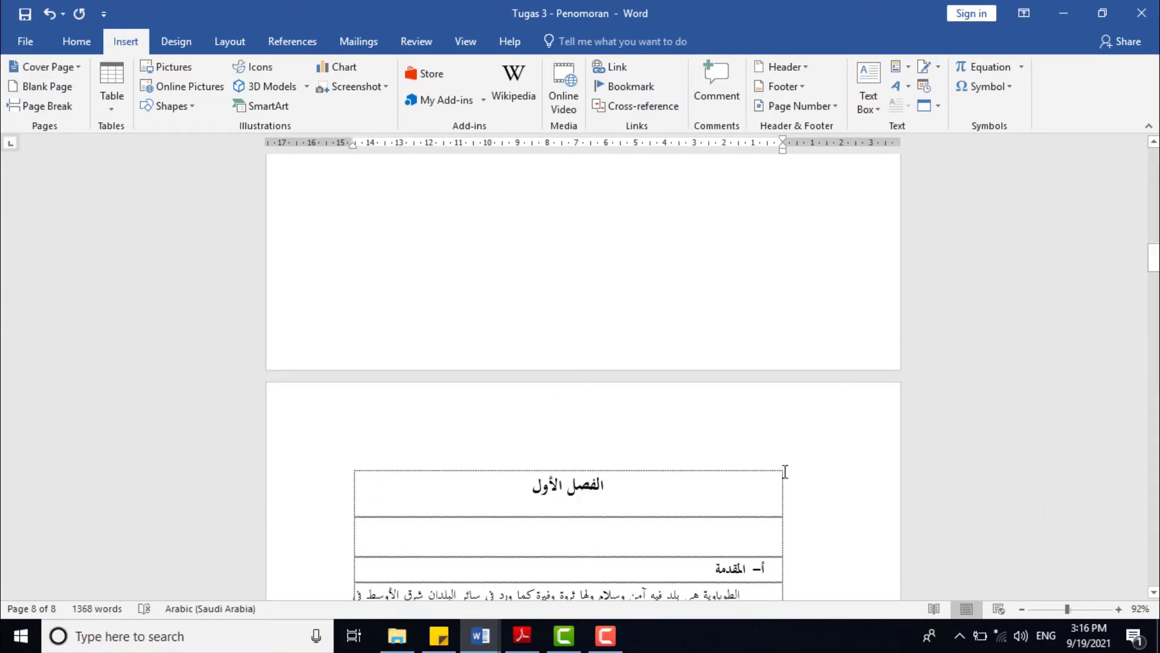
# Step: Make the lettered subheading المقدمة under الفصل الأول bold in the numbering outline on the first page
pyautogui.scroll(-4, 784, 472)
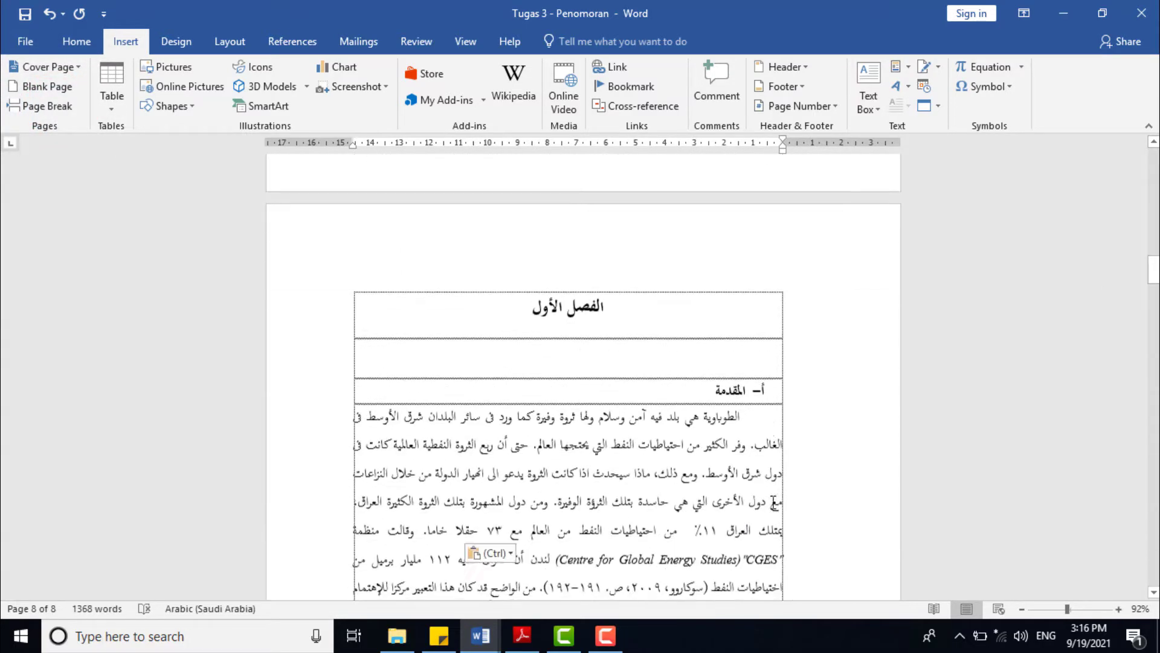
pyautogui.scroll(8, 769, 501)
pyautogui.scroll(15, 759, 490)
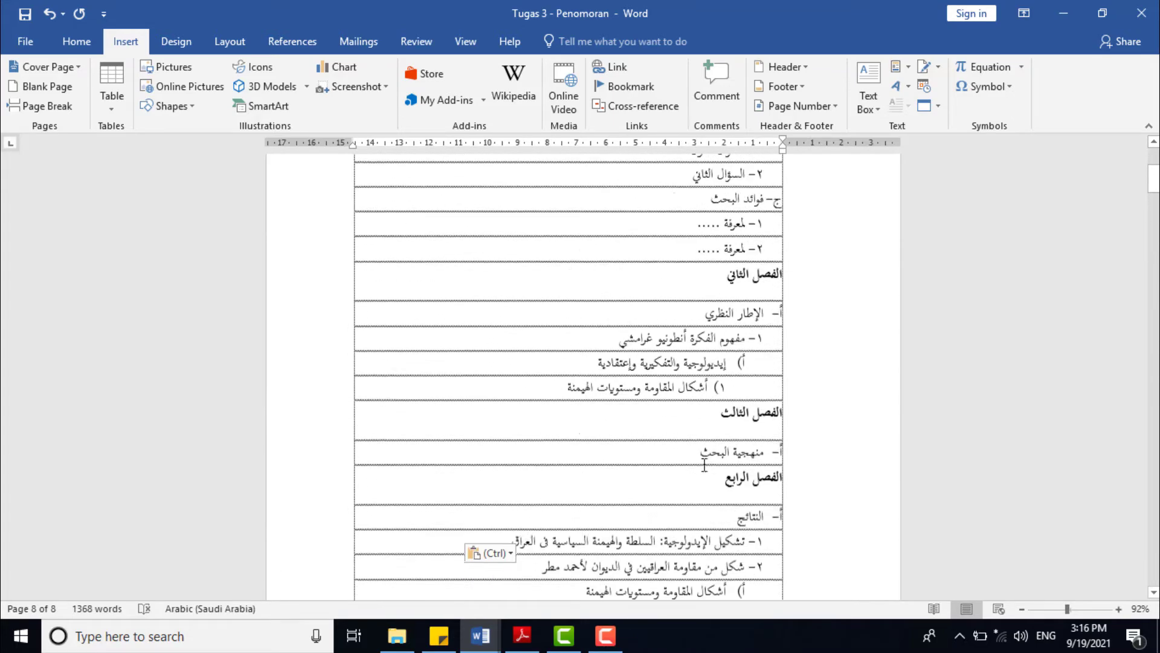
pyautogui.scroll(2, 725, 416)
pyautogui.scroll(-3, 757, 354)
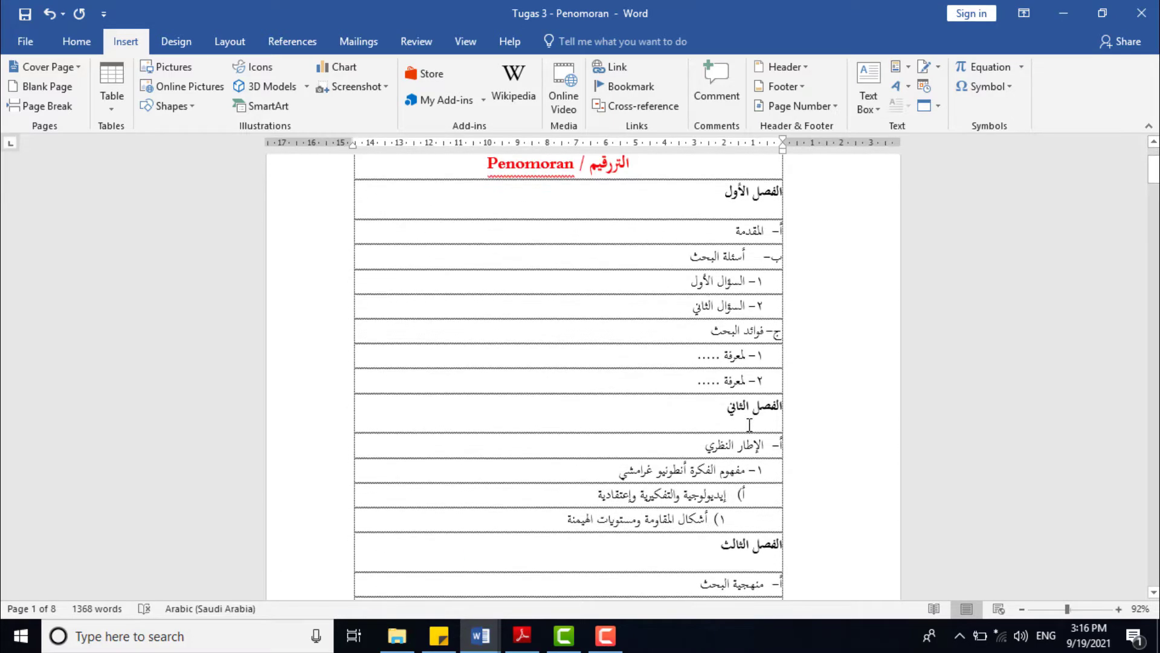
pyautogui.click(754, 415)
pyautogui.scroll(3, 755, 411)
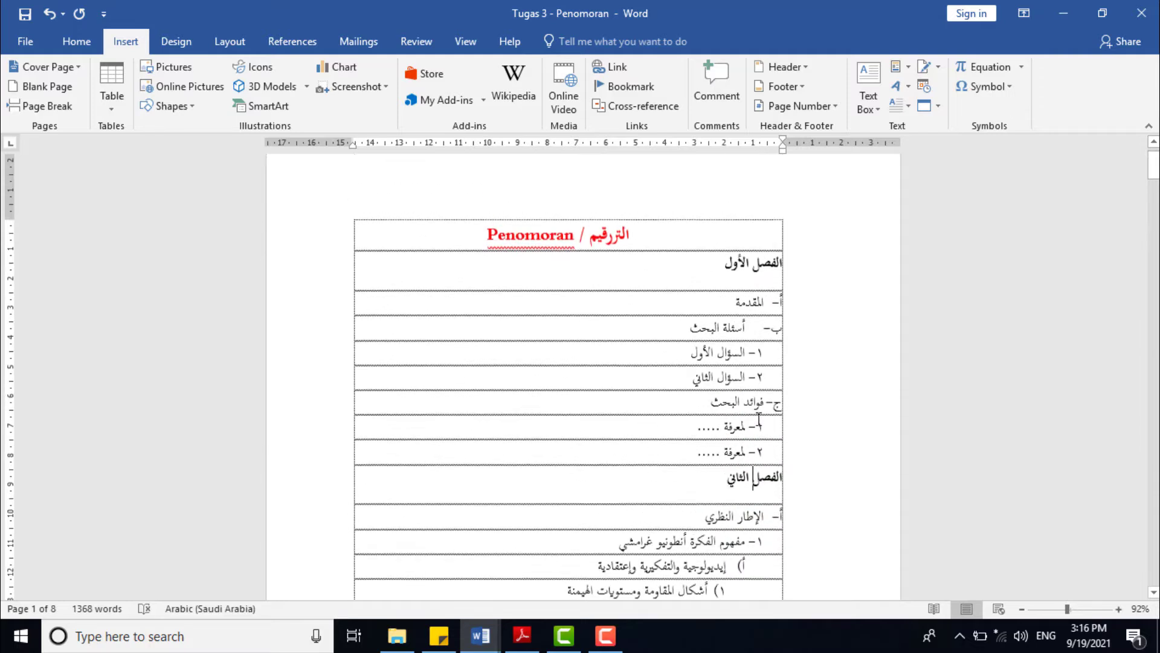
pyautogui.moveTo(718, 305); pyautogui.dragTo(766, 308)
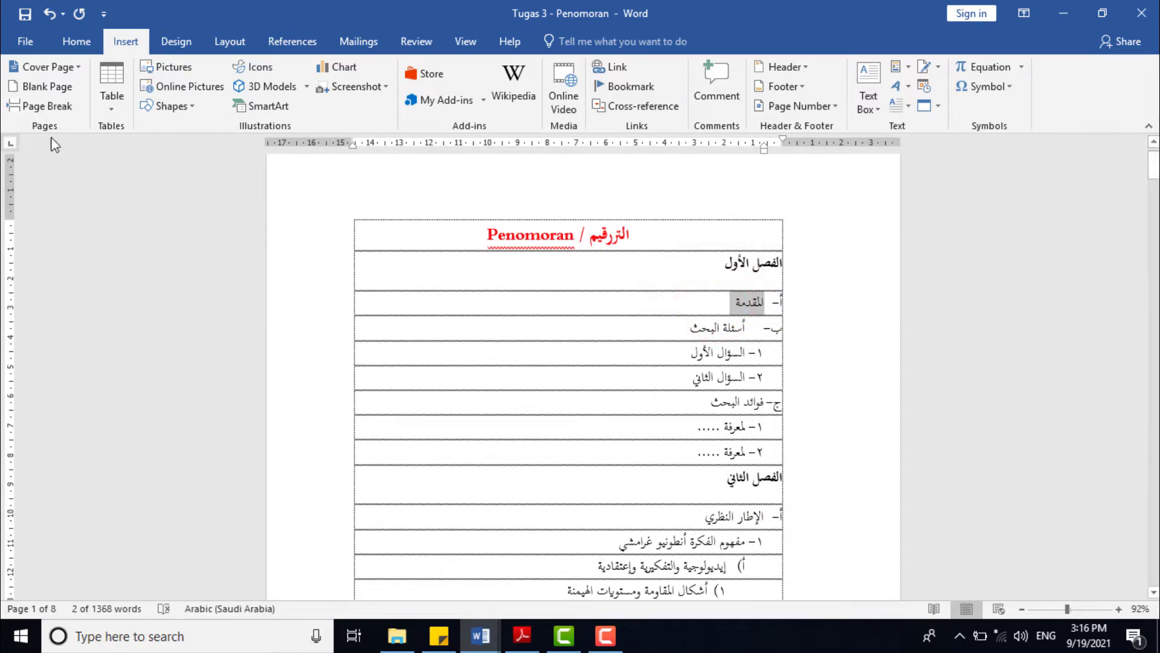
pyautogui.click(76, 42)
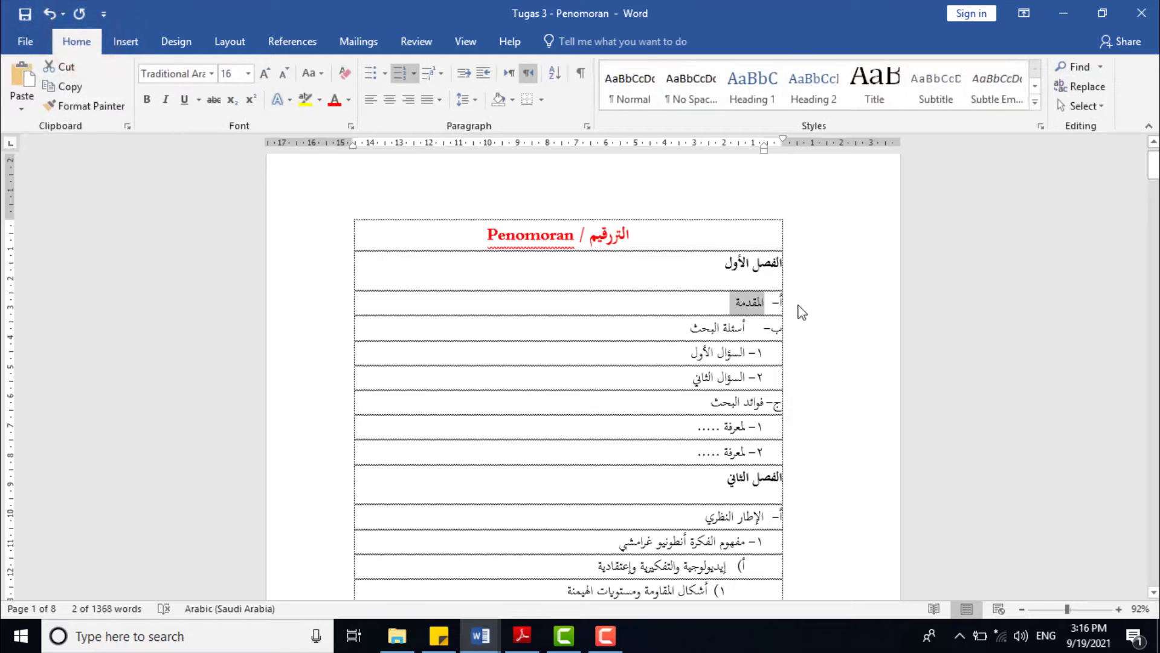
pyautogui.moveTo(733, 301); pyautogui.dragTo(765, 305)
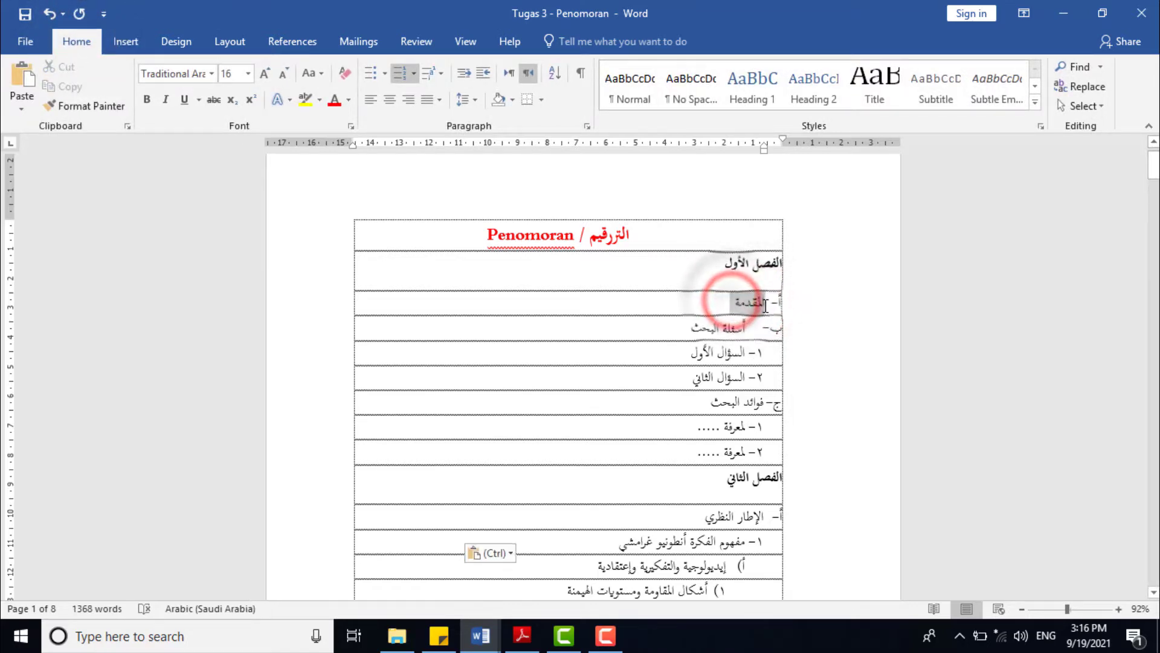
pyautogui.click(719, 305)
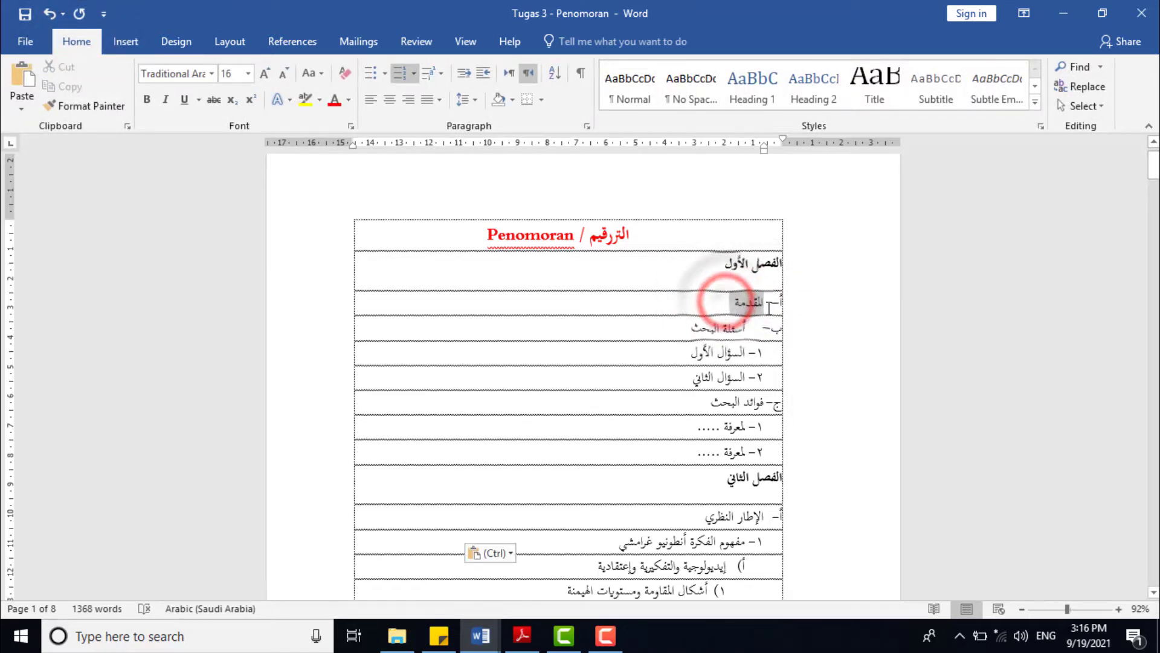
pyautogui.moveTo(730, 300); pyautogui.dragTo(765, 306)
pyautogui.click(751, 302)
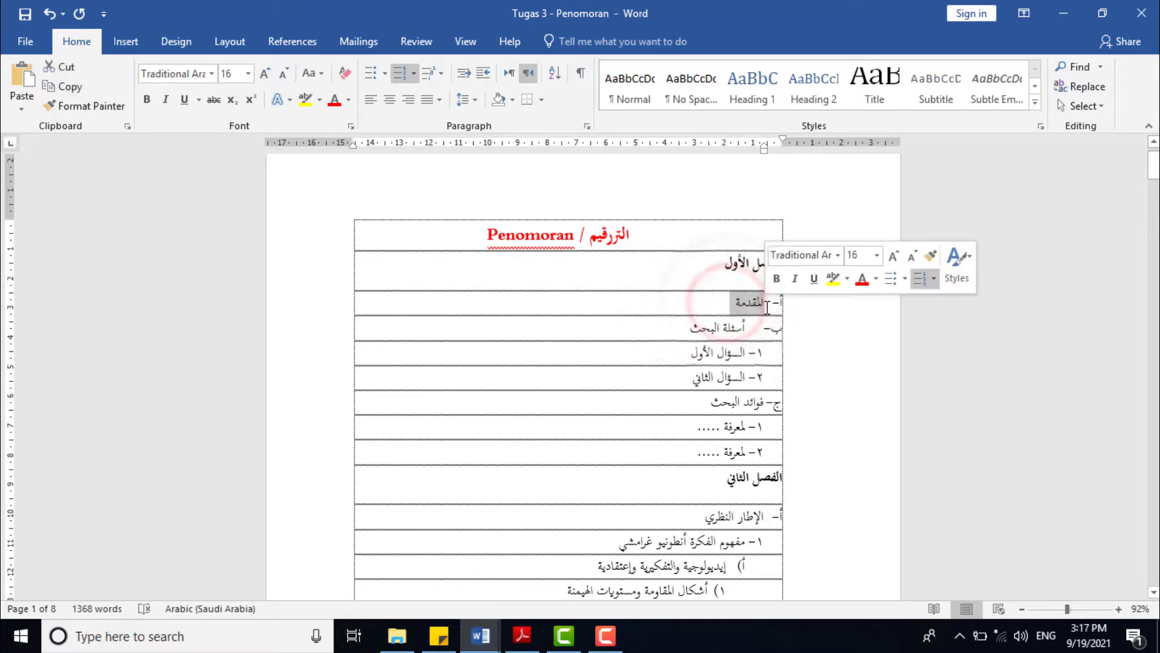
pyautogui.click(145, 100)
pyautogui.click(730, 302)
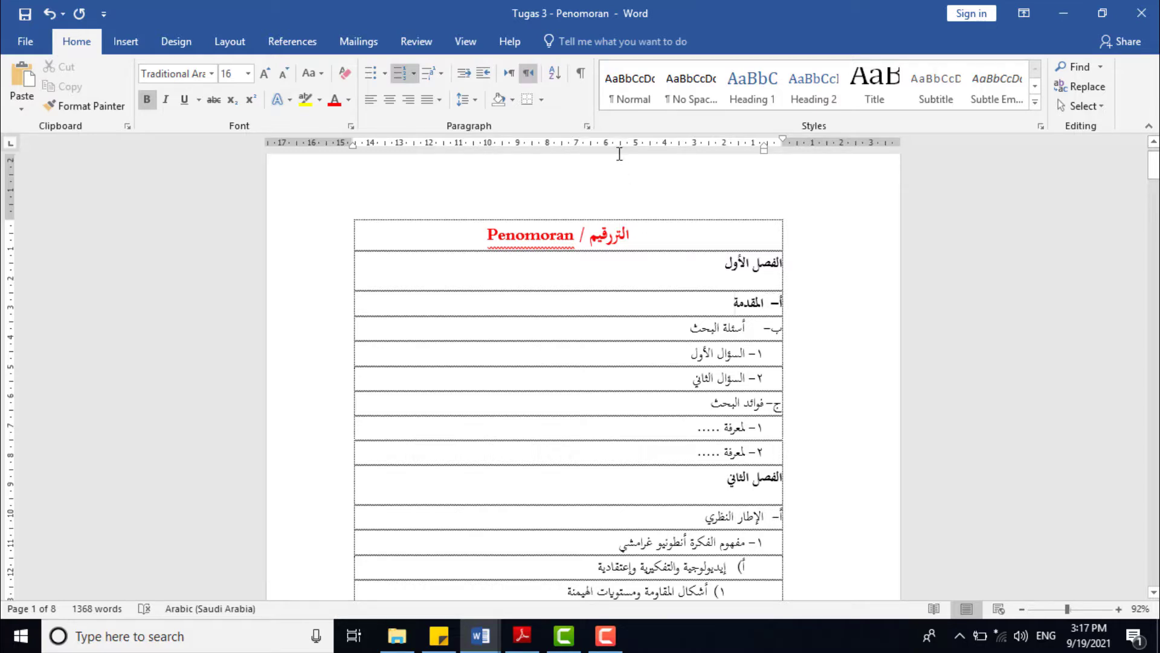
# Step: Create a new style named Penomoran from the formatting of the bold المقدمة subheading
pyautogui.tripleClick(750, 300)
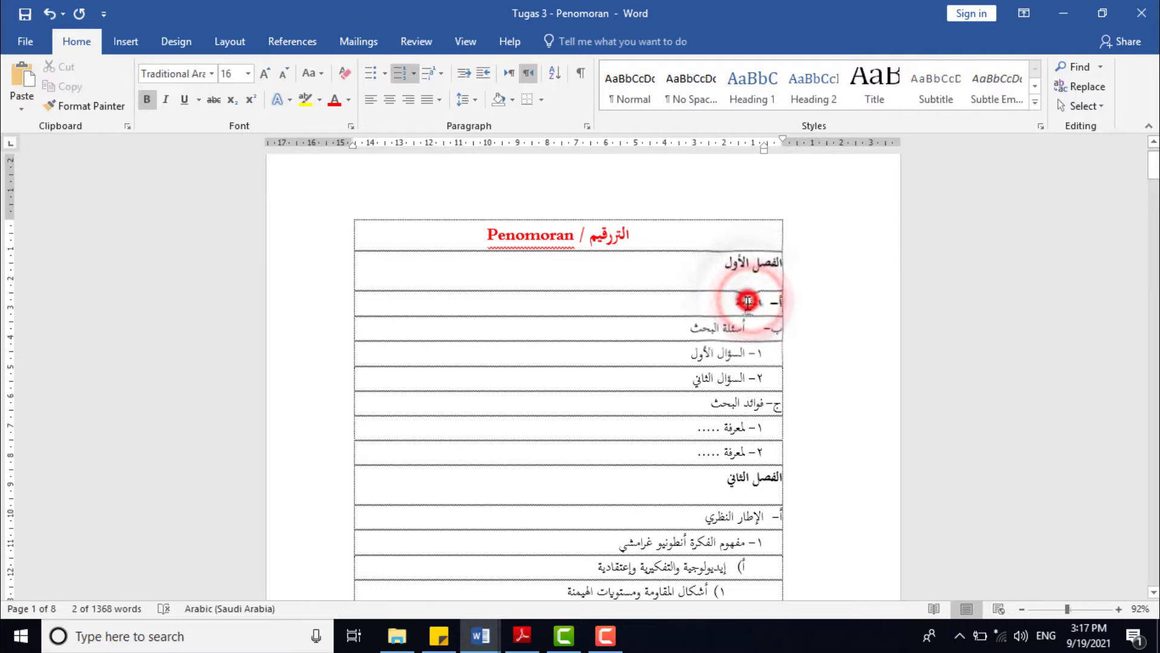
pyautogui.click(748, 301)
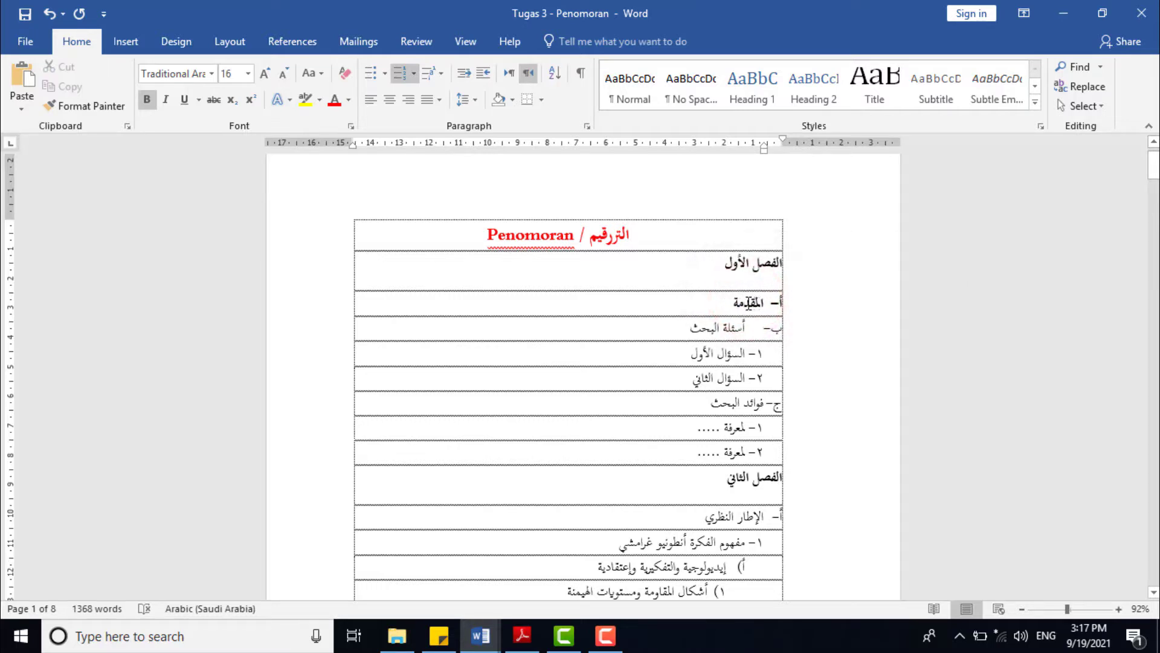
pyautogui.click(1035, 104)
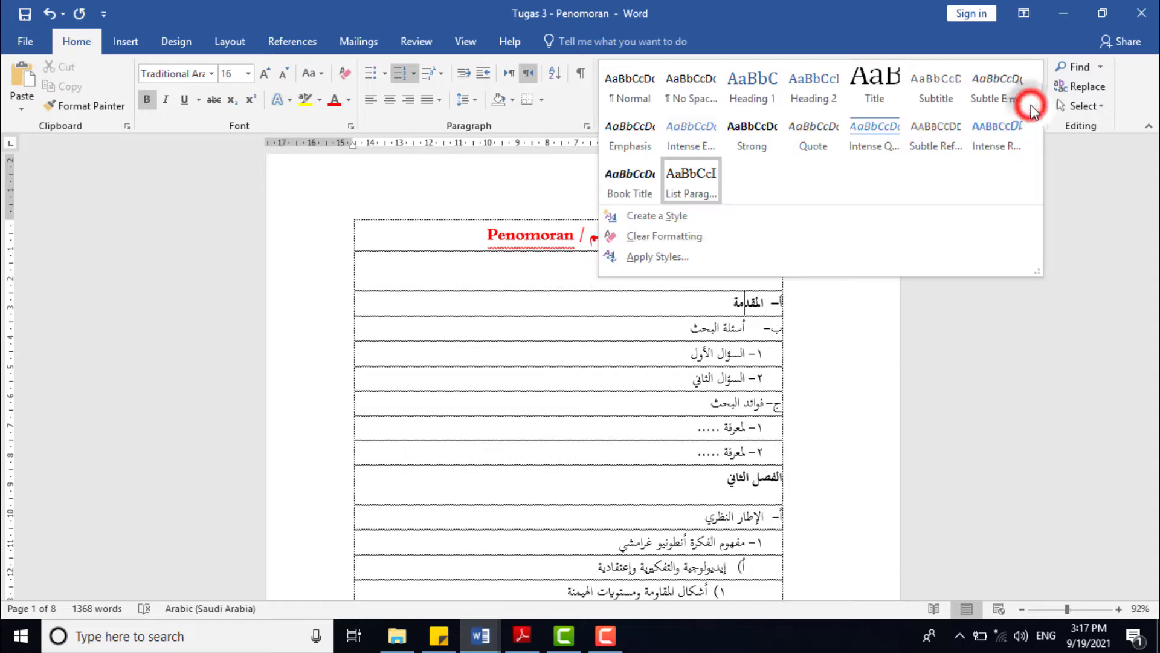
pyautogui.click(674, 219)
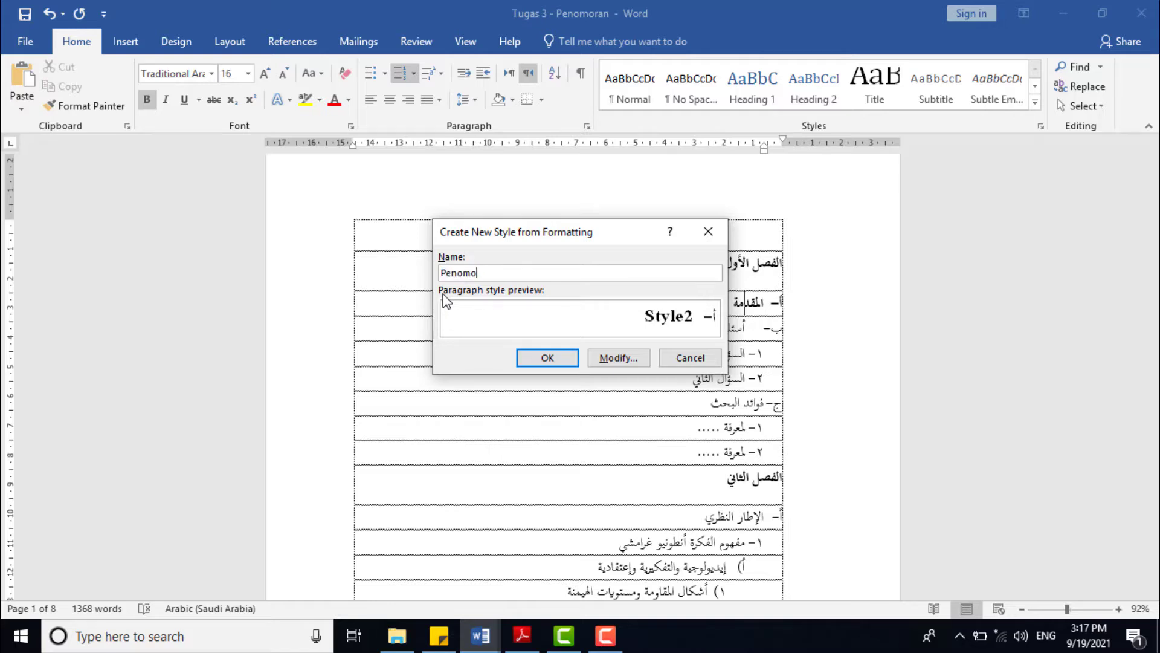
pyautogui.click(538, 358)
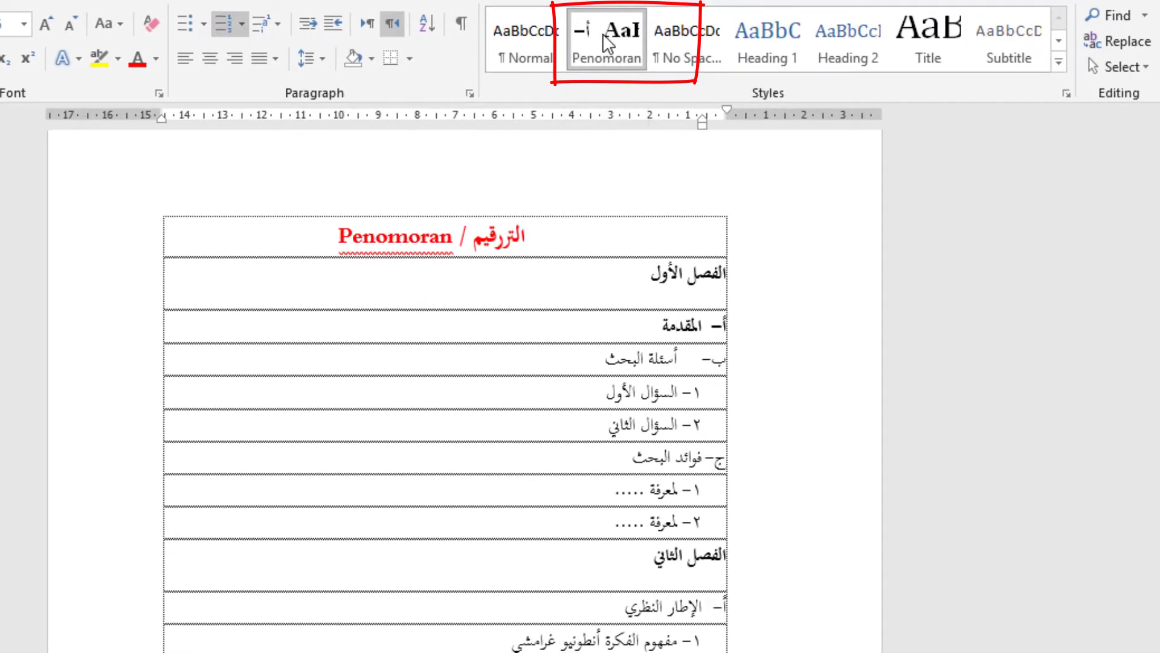
# Step: Modify the Penomoran style's font so complex scripts use size 16 and Bold
pyautogui.rightClick(603, 34)
pyautogui.click(630, 74)
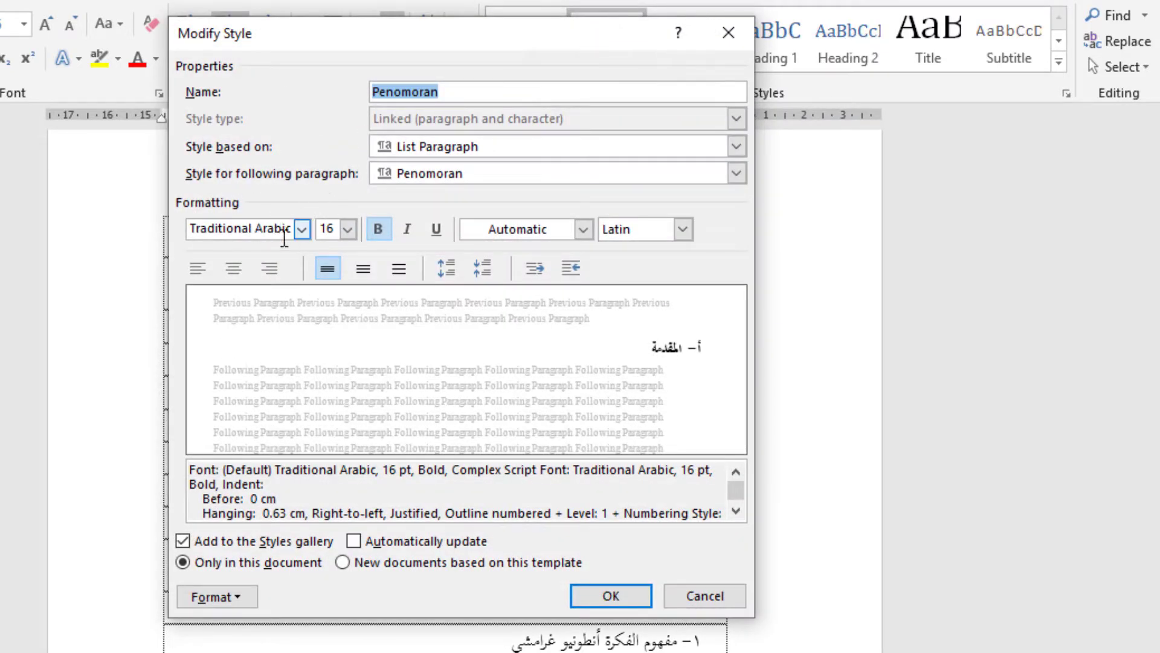
pyautogui.click(229, 599)
pyautogui.click(239, 366)
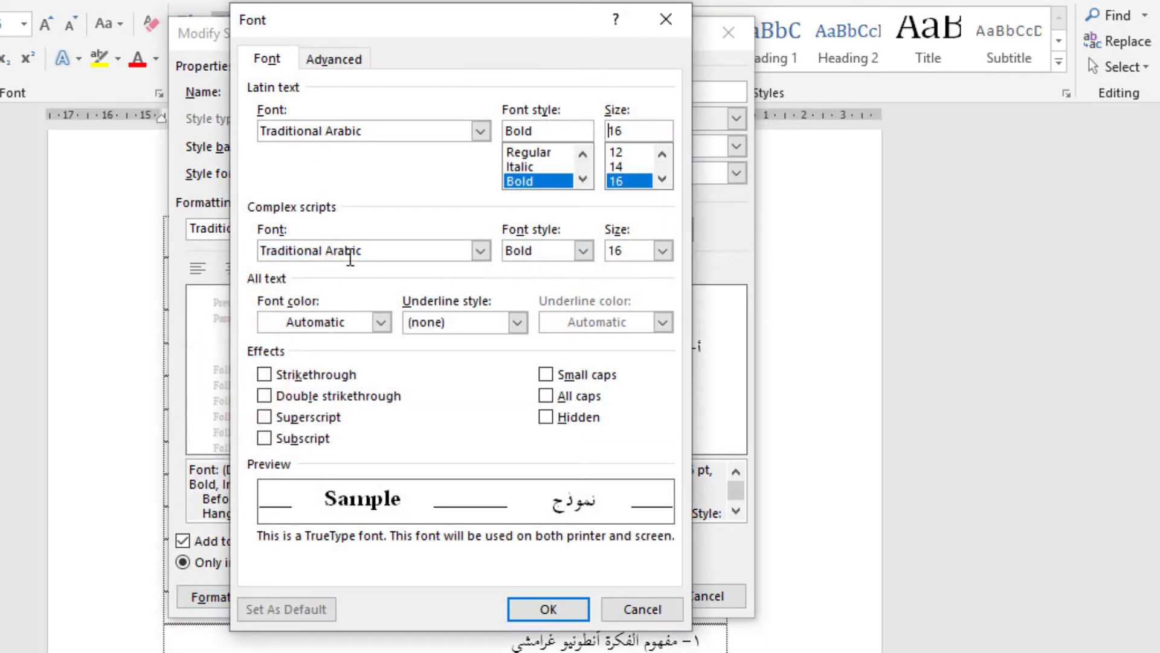
pyautogui.click(665, 252)
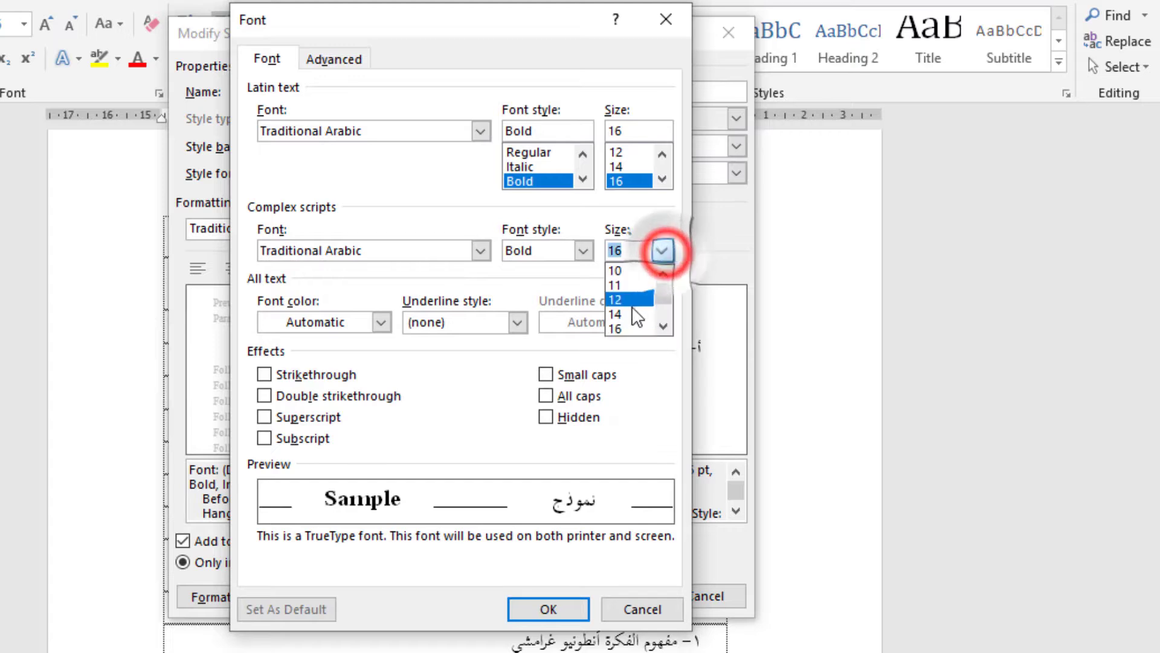
pyautogui.click(628, 323)
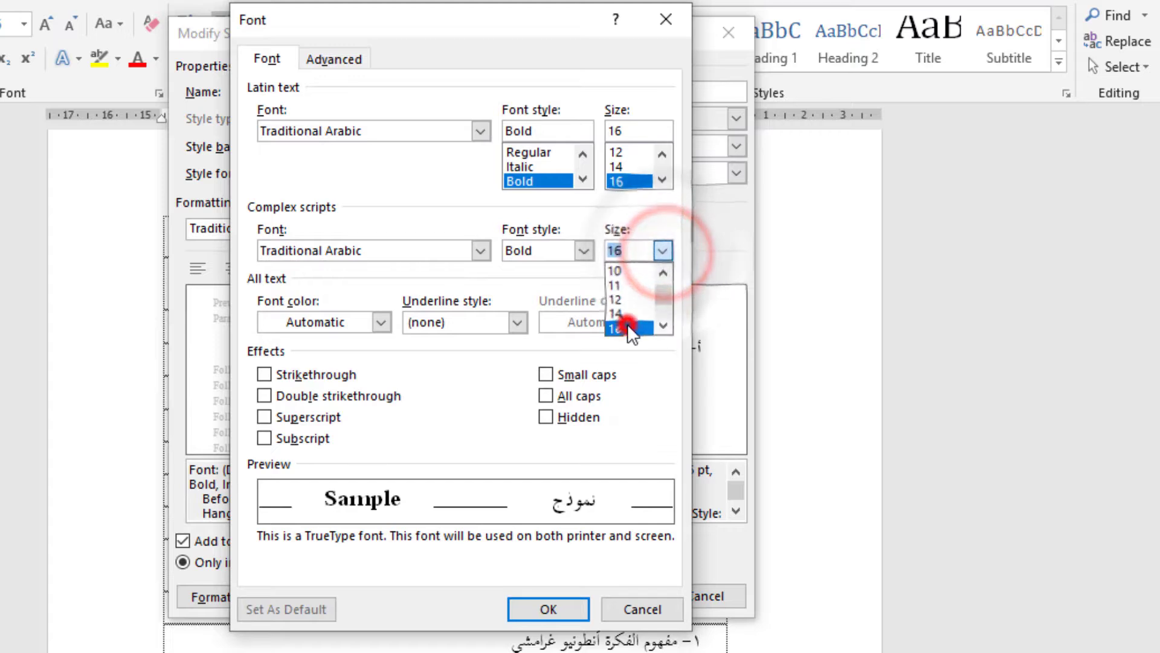
pyautogui.click(584, 250)
pyautogui.click(526, 299)
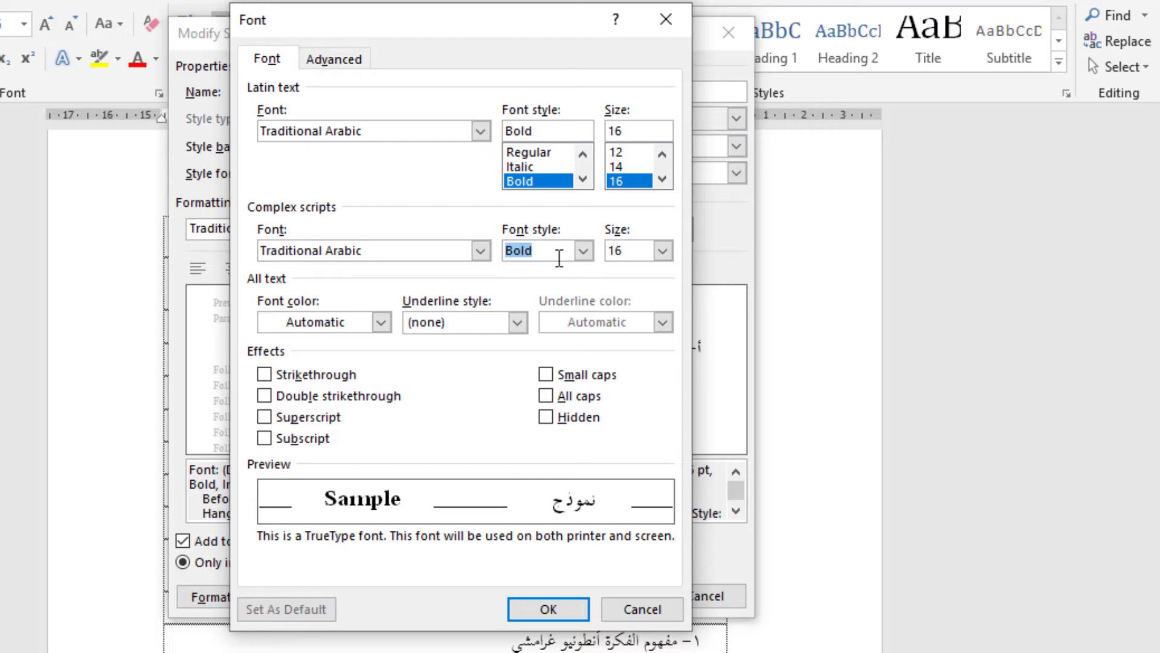
pyautogui.click(548, 608)
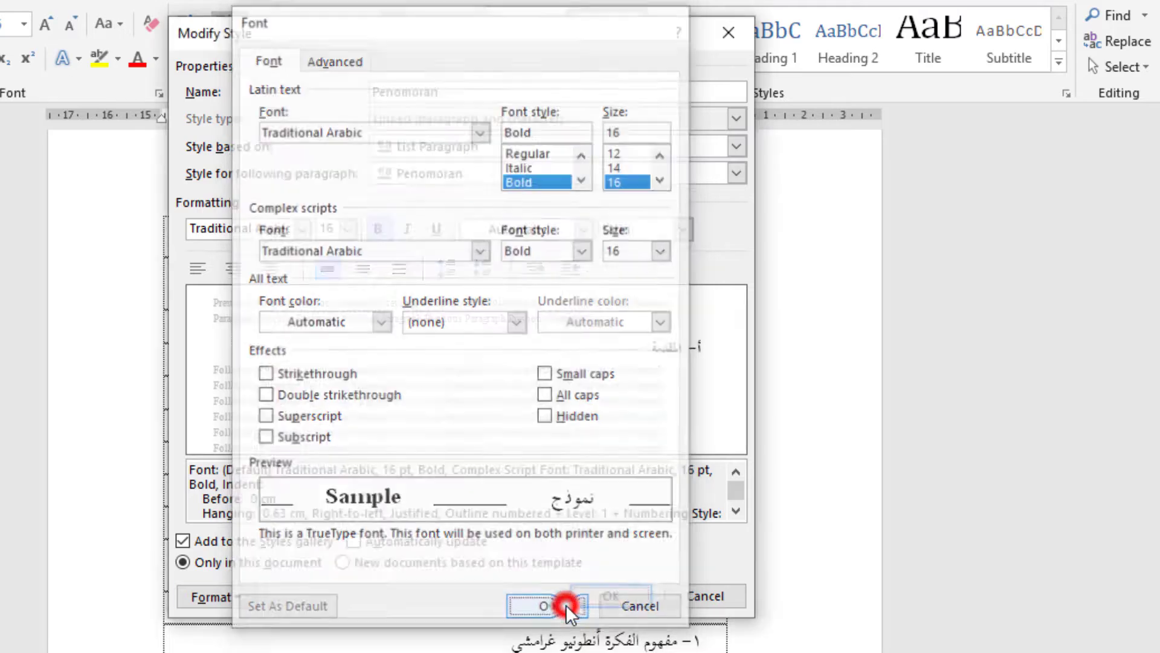
pyautogui.click(610, 595)
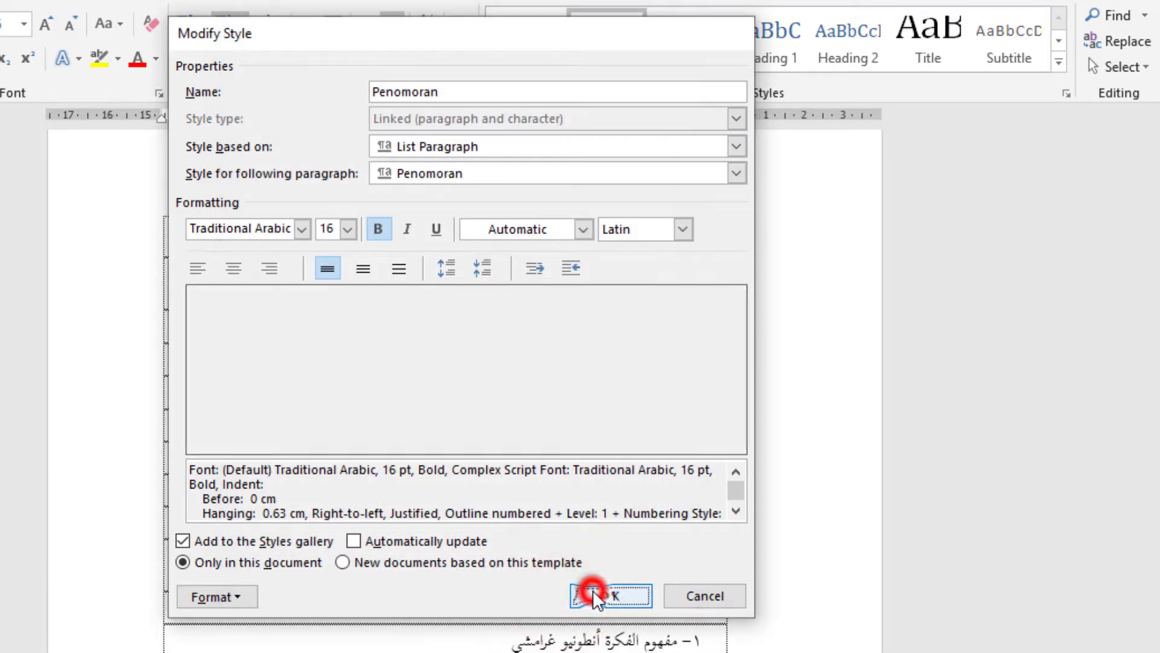
# Step: Remove the existing list numbering from the المقدمة heading under الفصل الأول in the pasted paper
pyautogui.scroll(-4, 578, 316)
pyautogui.scroll(-15, 518, 311)
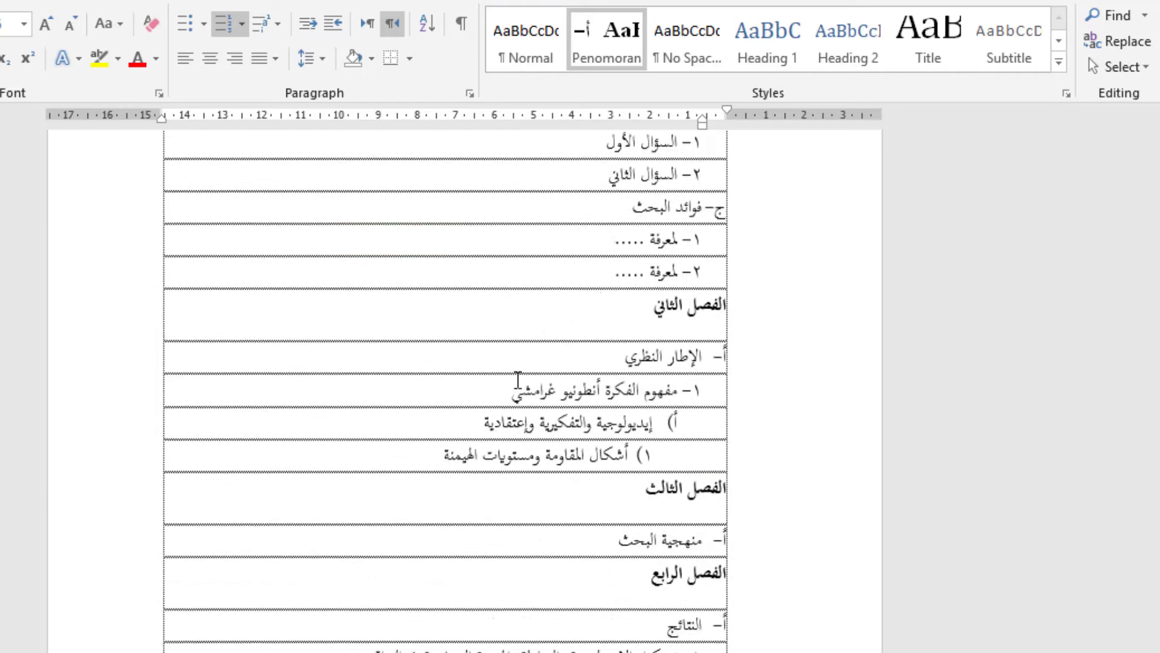
pyautogui.scroll(-6, 479, 450)
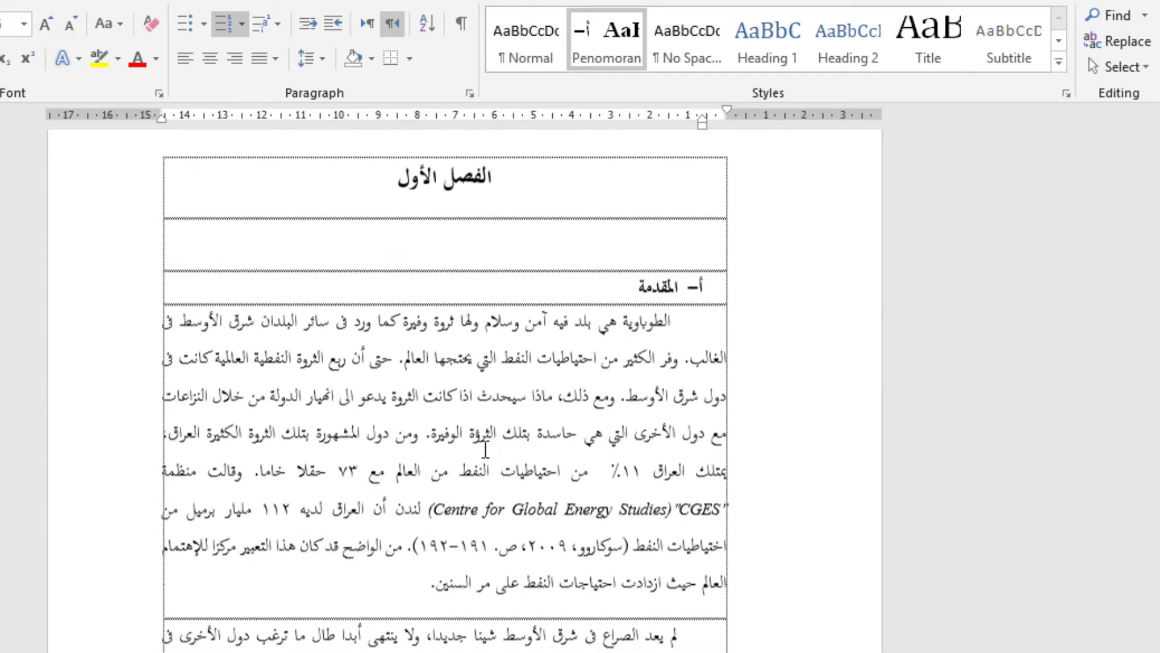
pyautogui.scroll(2, 645, 350)
pyautogui.click(619, 415)
pyautogui.doubleClick(641, 429)
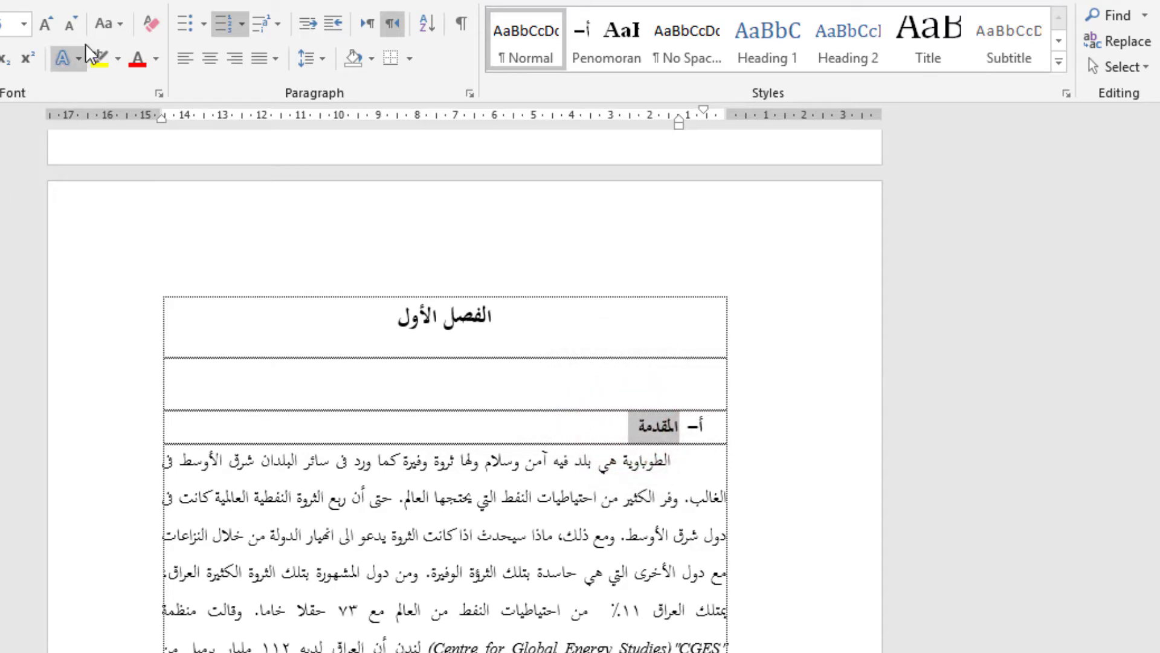
pyautogui.click(222, 29)
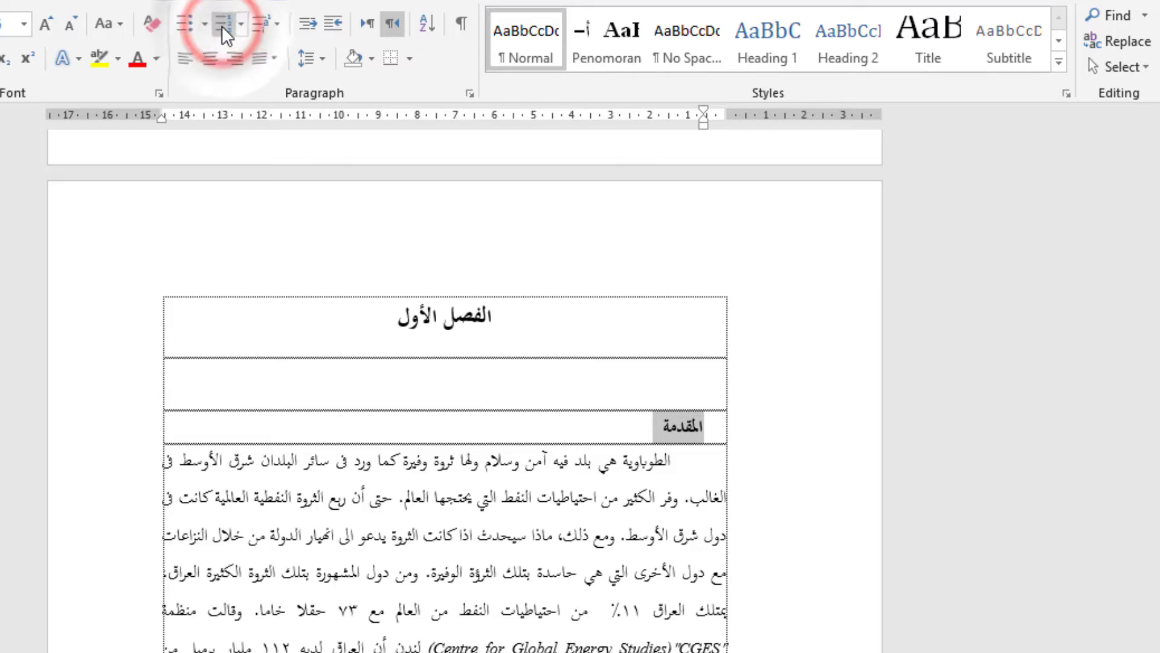
# Step: Reset the المقدمة heading to plain body formatting and remove the first-line indent from it and the paragraph below
pyautogui.click(543, 553)
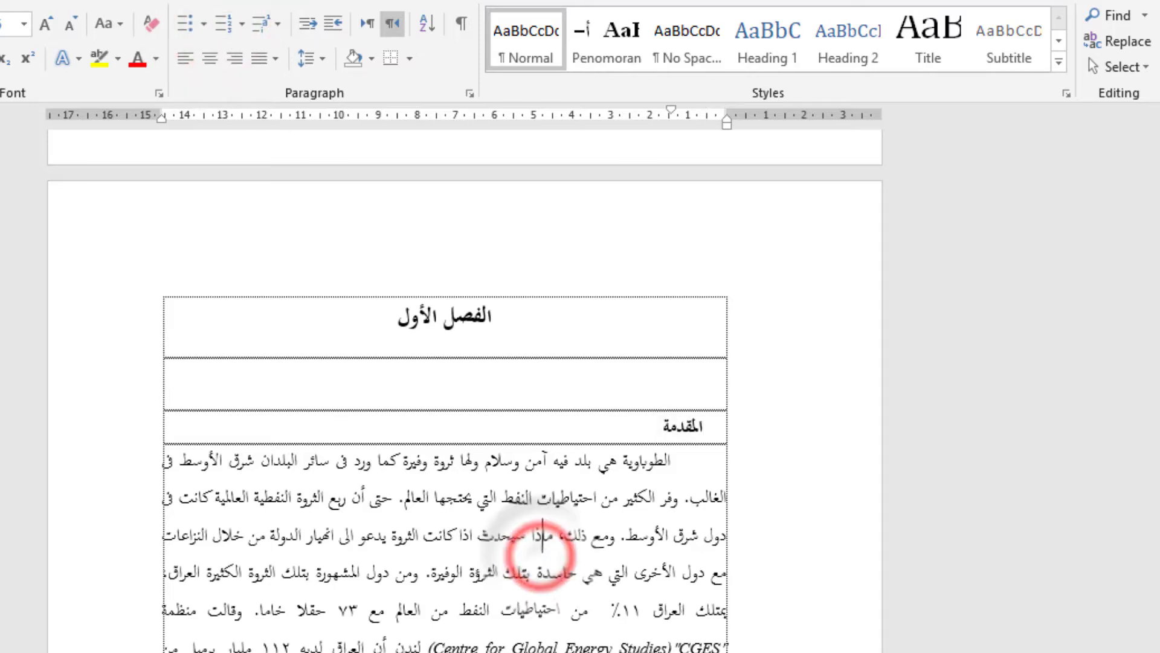
pyautogui.moveTo(606, 468); pyautogui.dragTo(699, 420)
pyautogui.click(606, 470)
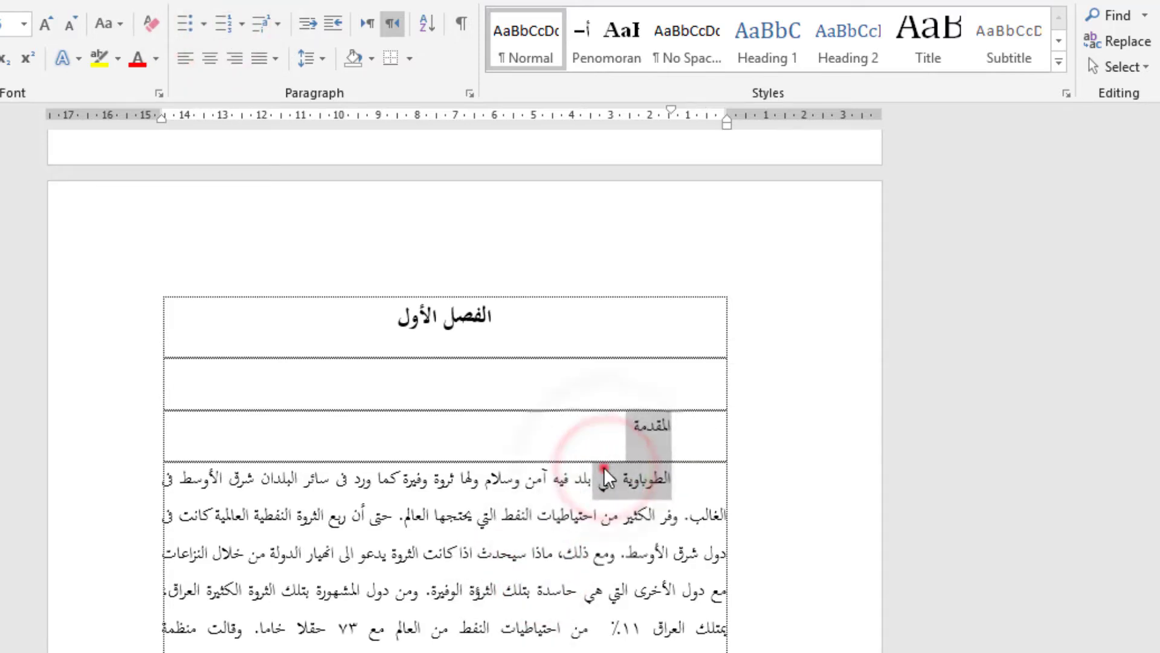
pyautogui.scroll(-2, 677, 437)
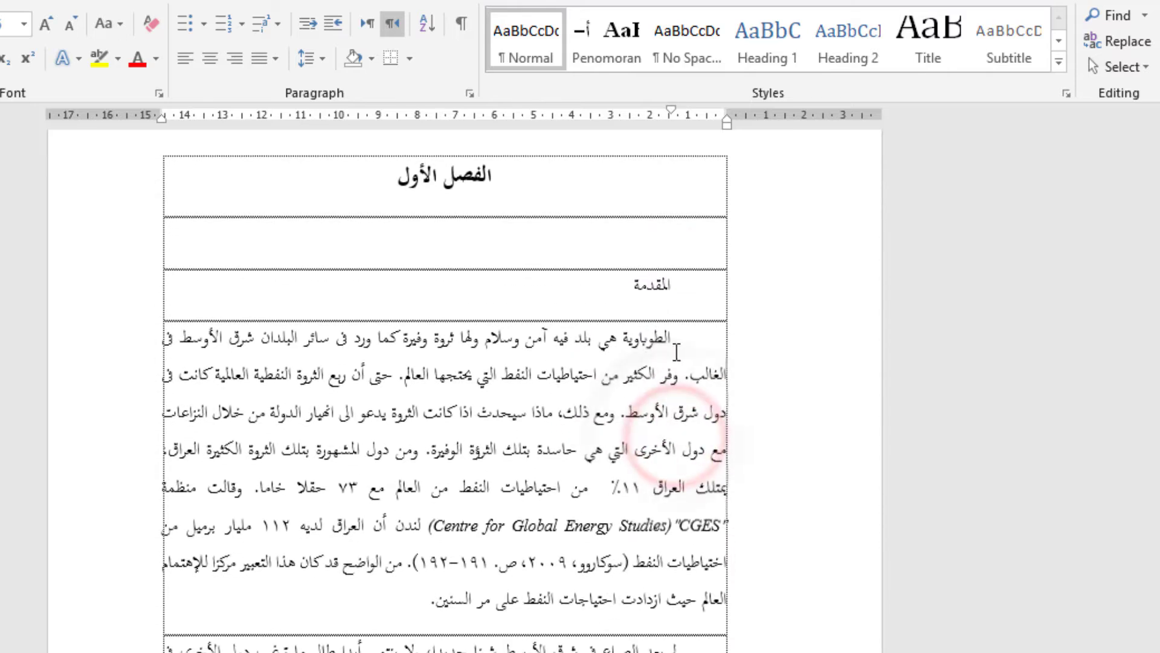
pyautogui.click(679, 339)
pyautogui.moveTo(671, 112); pyautogui.dragTo(726, 127)
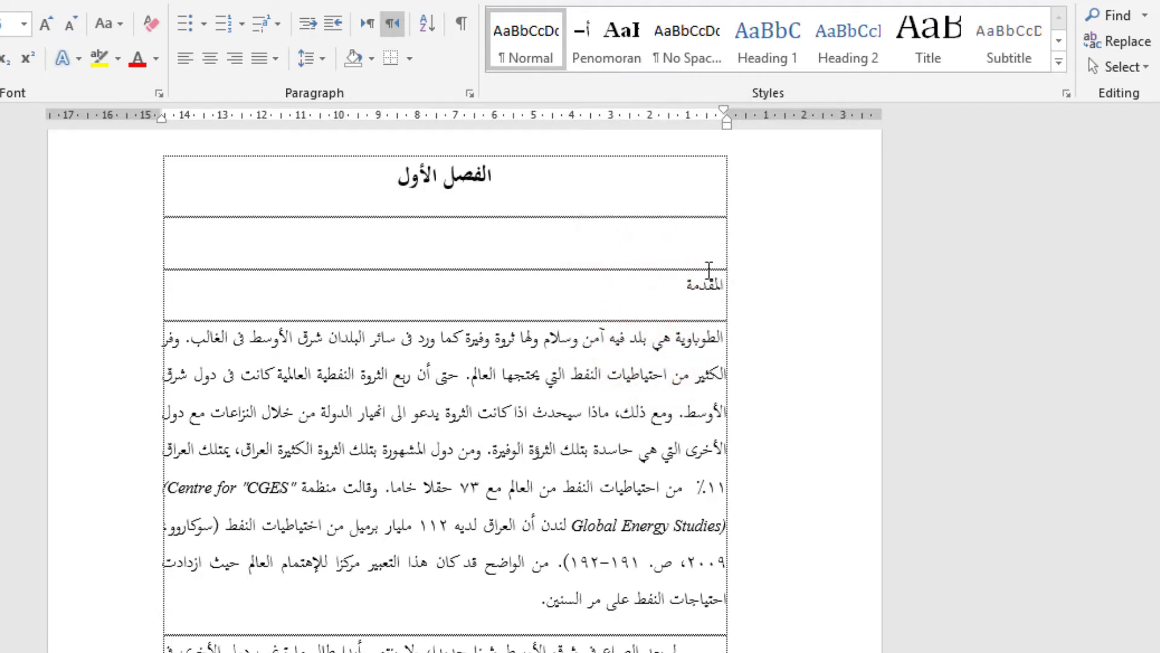
# Step: Apply the Penomoran style to the المقدمة heading in the pasted paper
pyautogui.doubleClick(704, 284)
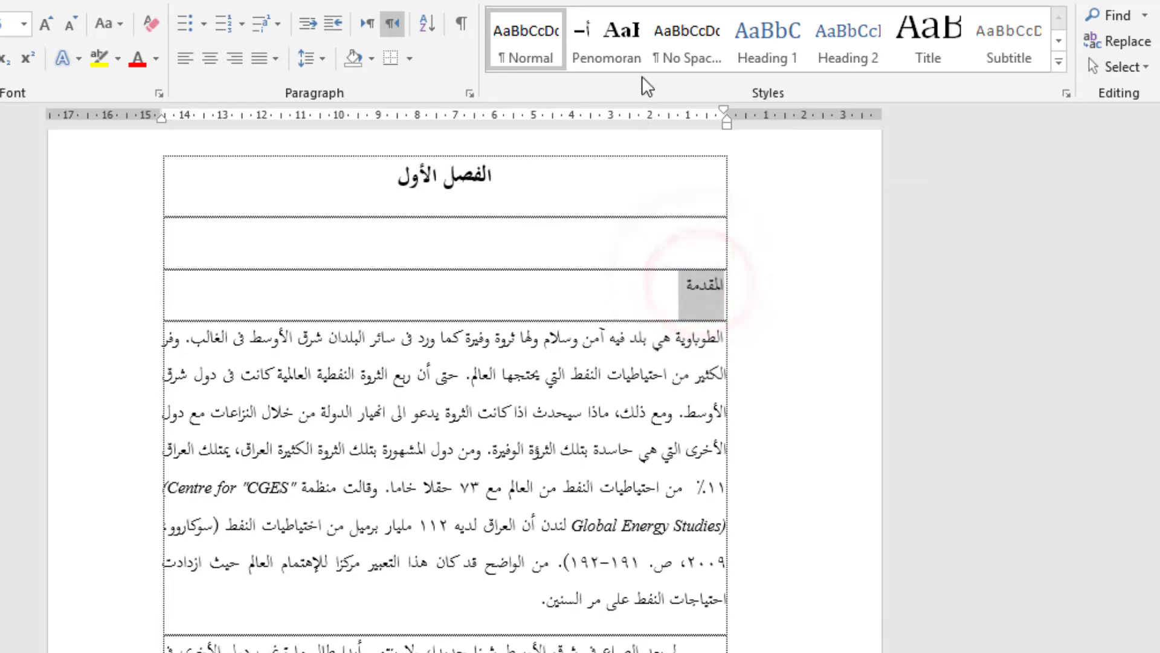
pyautogui.doubleClick(680, 284)
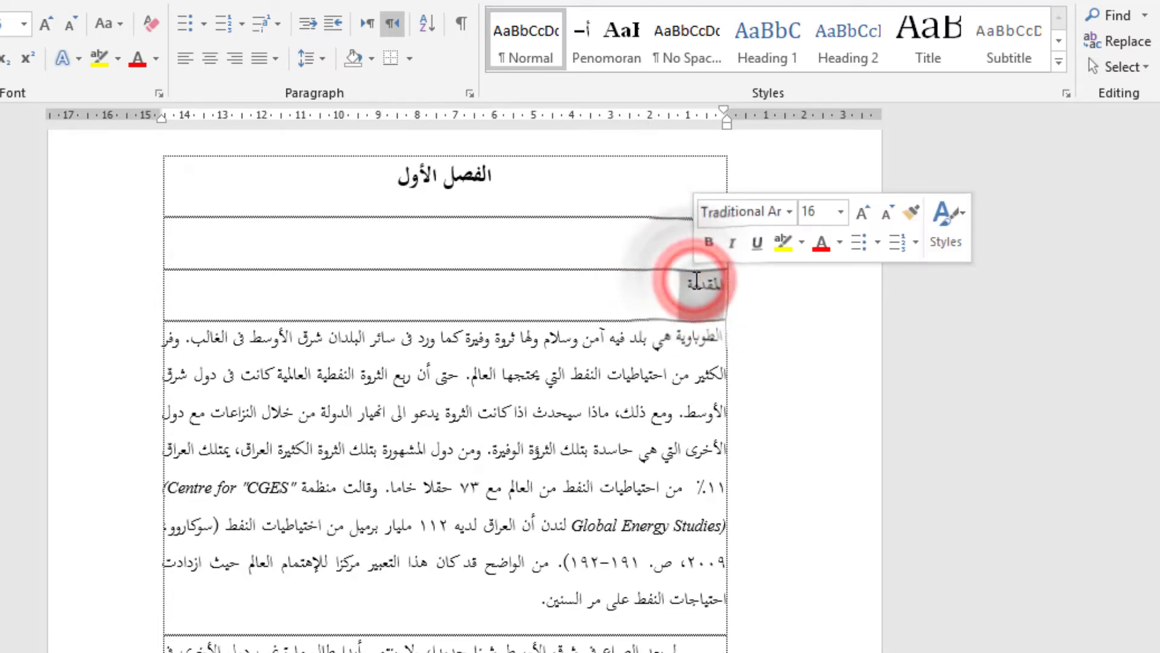
pyautogui.doubleClick(694, 285)
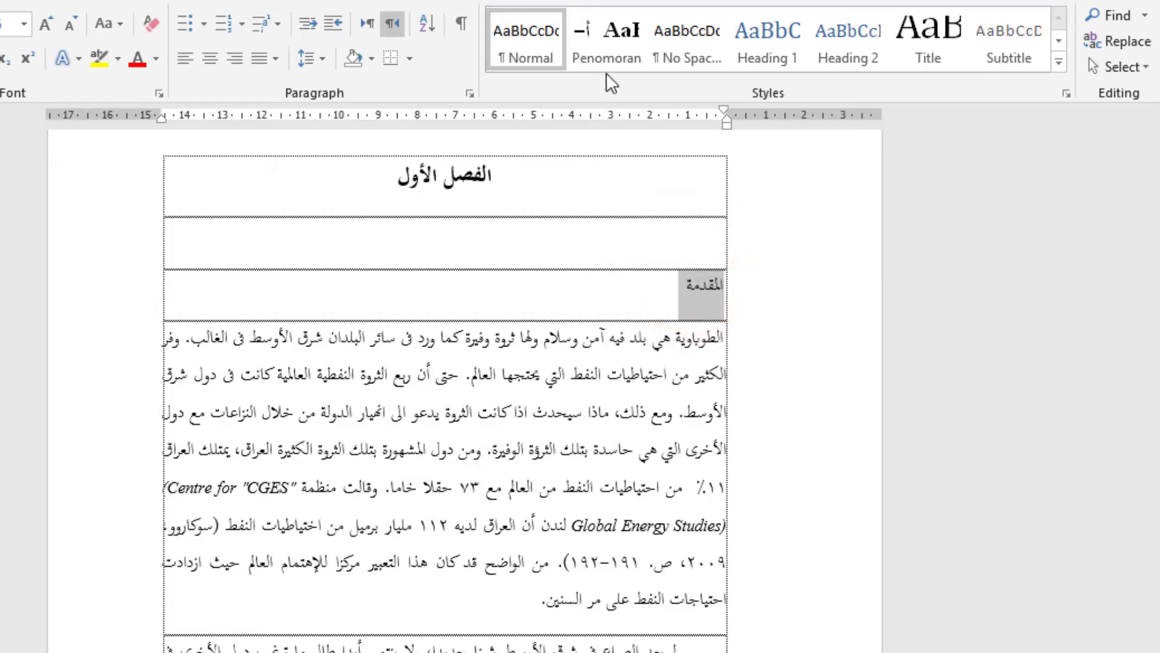
pyautogui.doubleClick(691, 287)
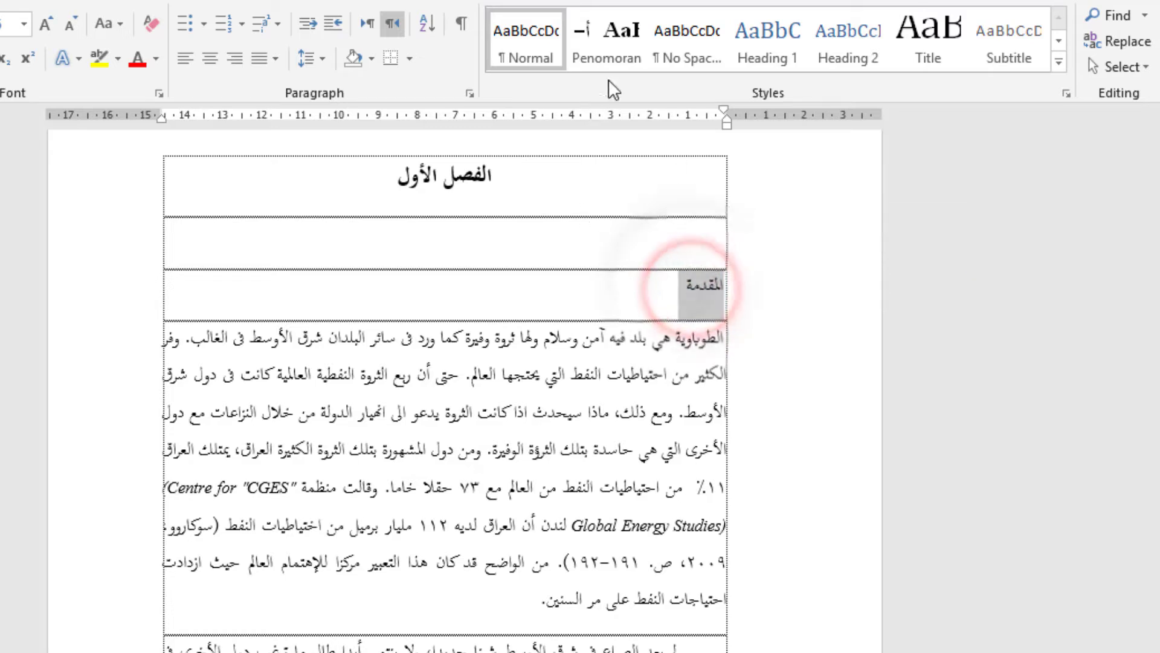
pyautogui.click(607, 40)
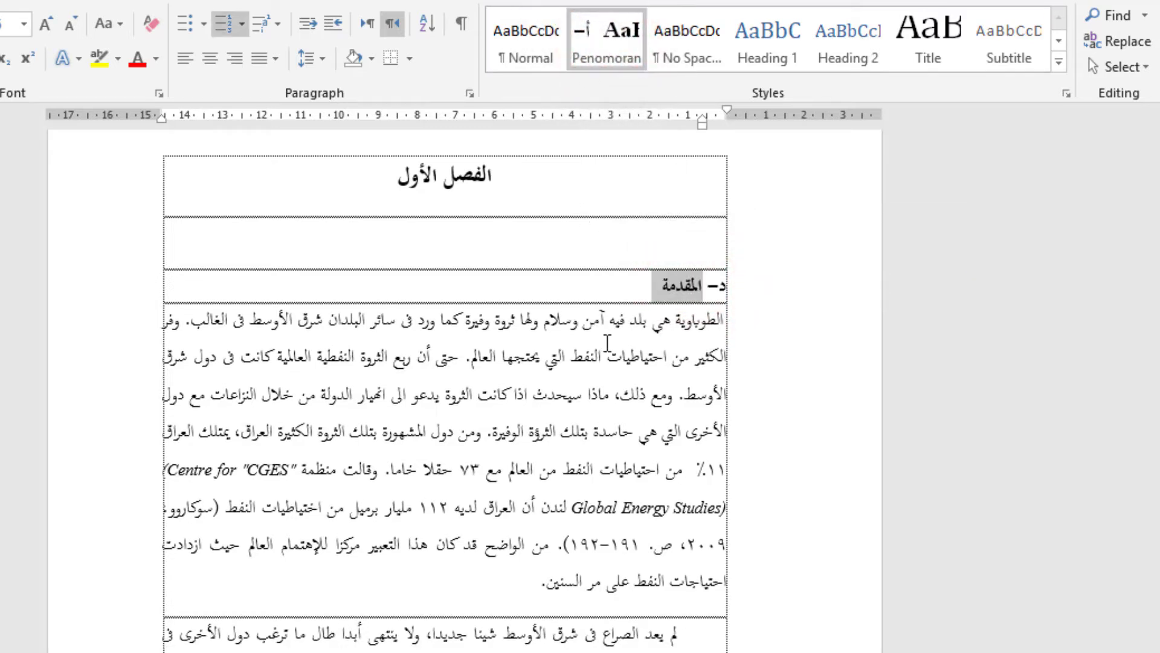
# Step: Check the lettering in the first-page outline and restart the numbering of the paper's المقدمة heading at أ
pyautogui.click(676, 332)
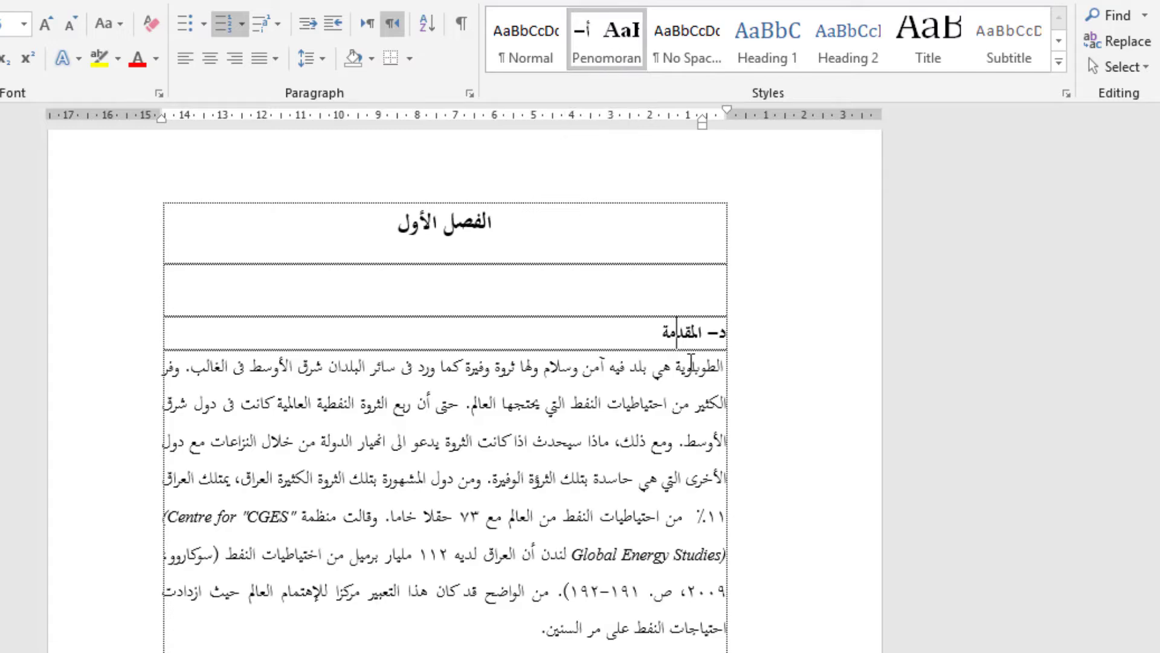
pyautogui.scroll(3, 720, 341)
pyautogui.scroll(20, 723, 518)
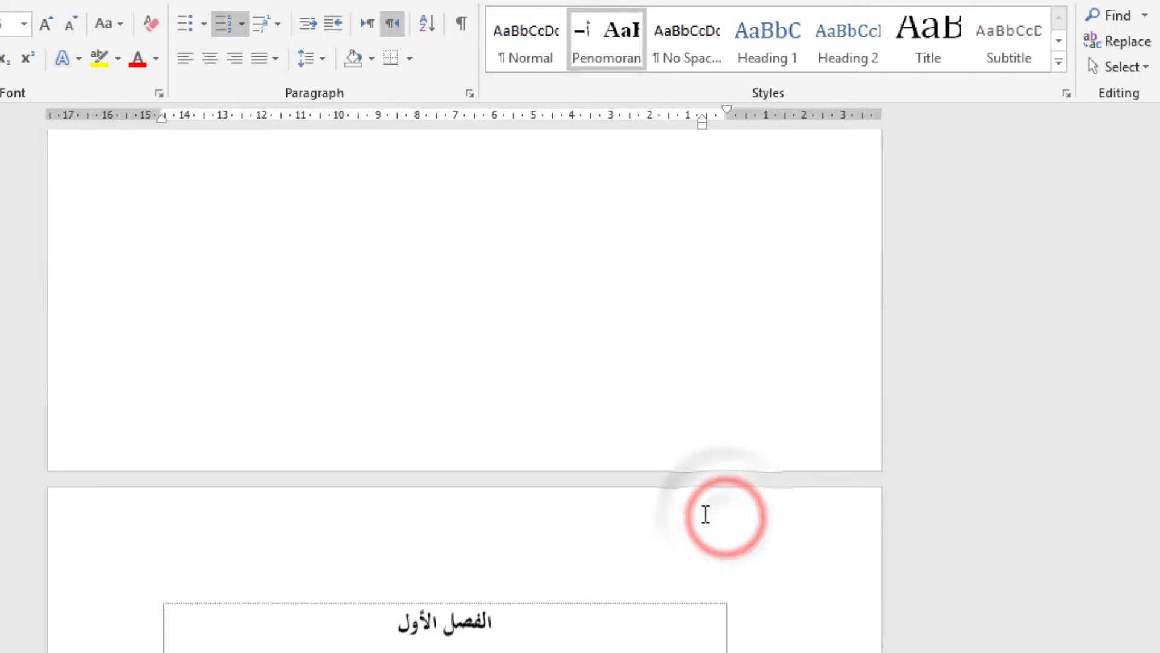
pyautogui.scroll(8, 667, 480)
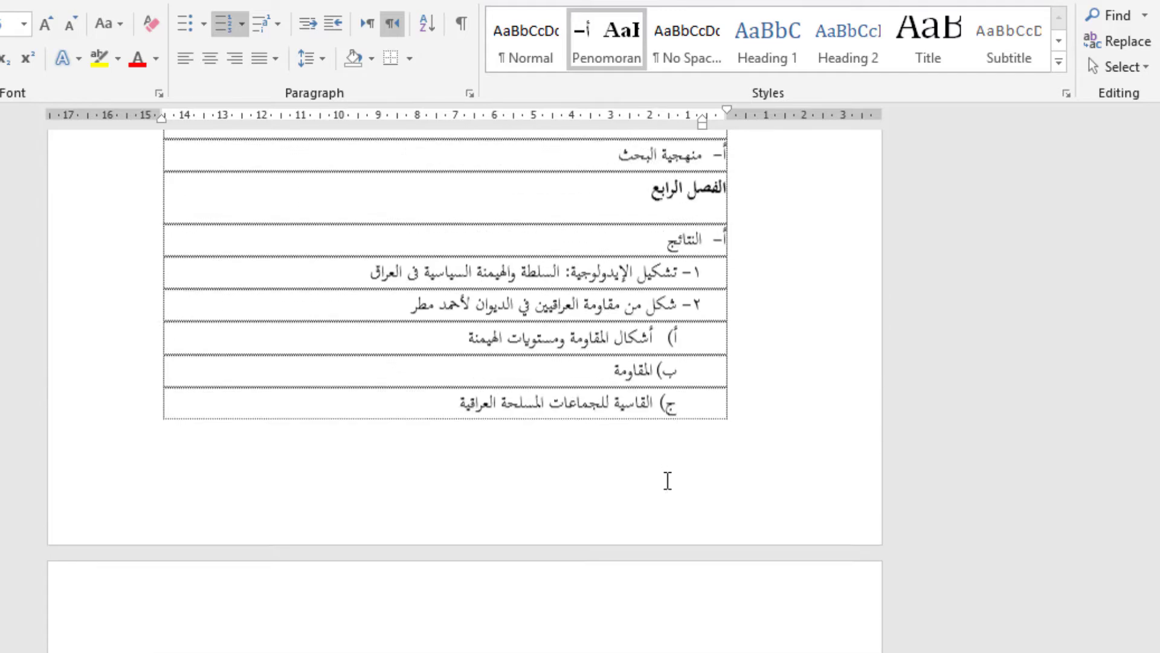
pyautogui.scroll(4, 669, 481)
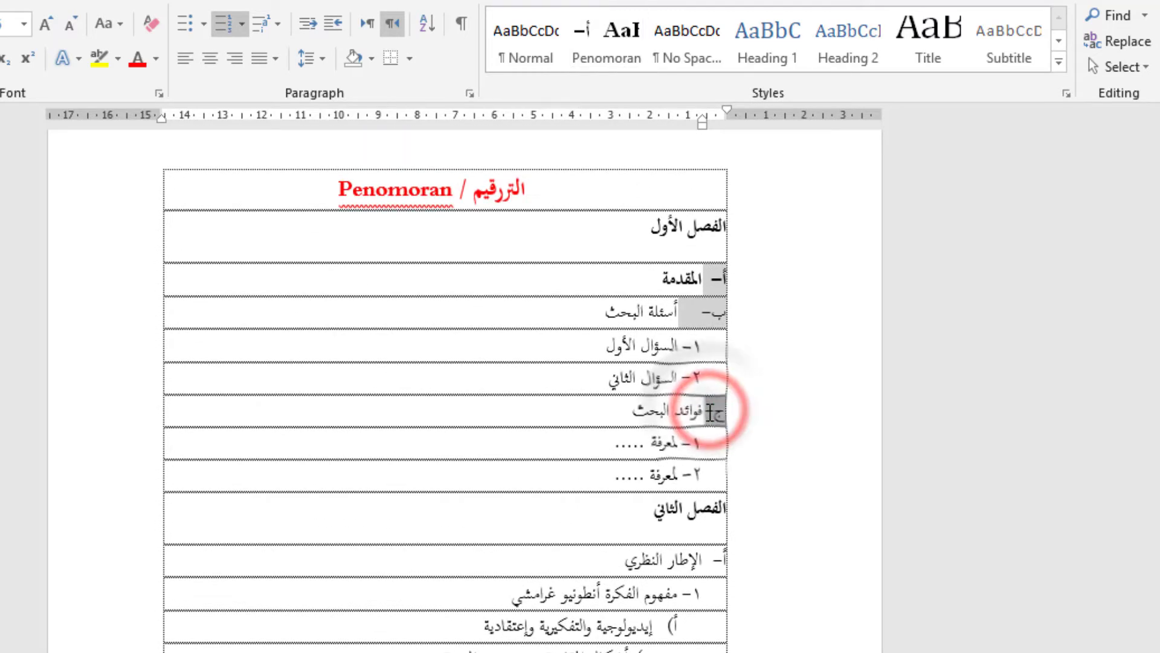
pyautogui.click(708, 410)
pyautogui.scroll(-20, 707, 425)
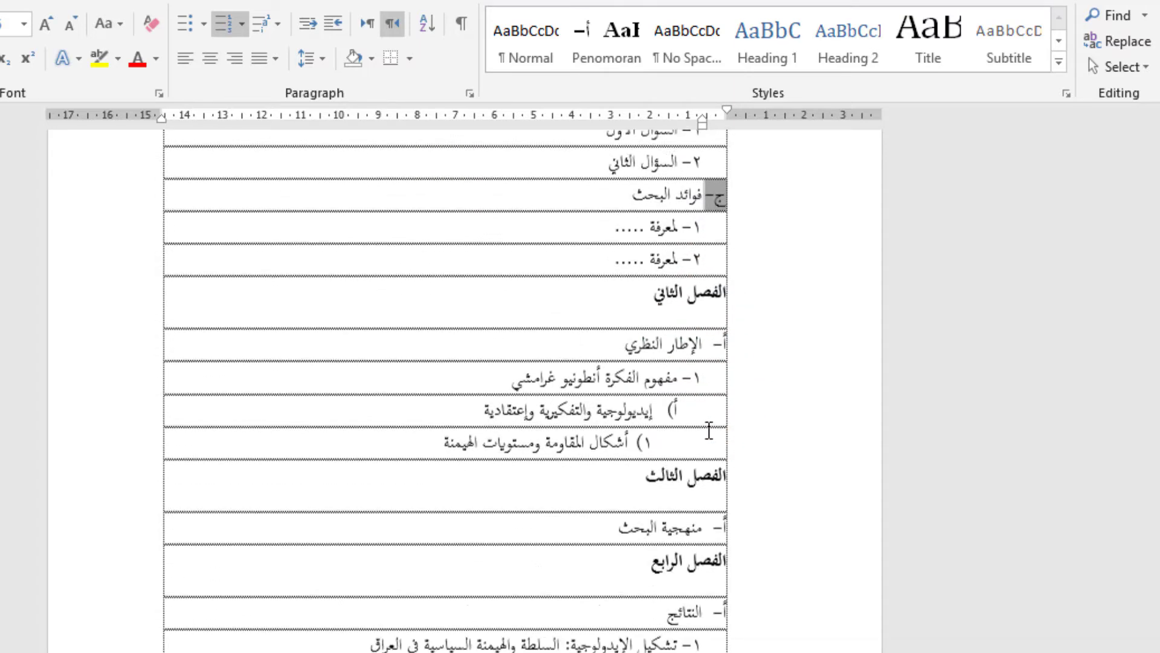
pyautogui.scroll(-10, 681, 503)
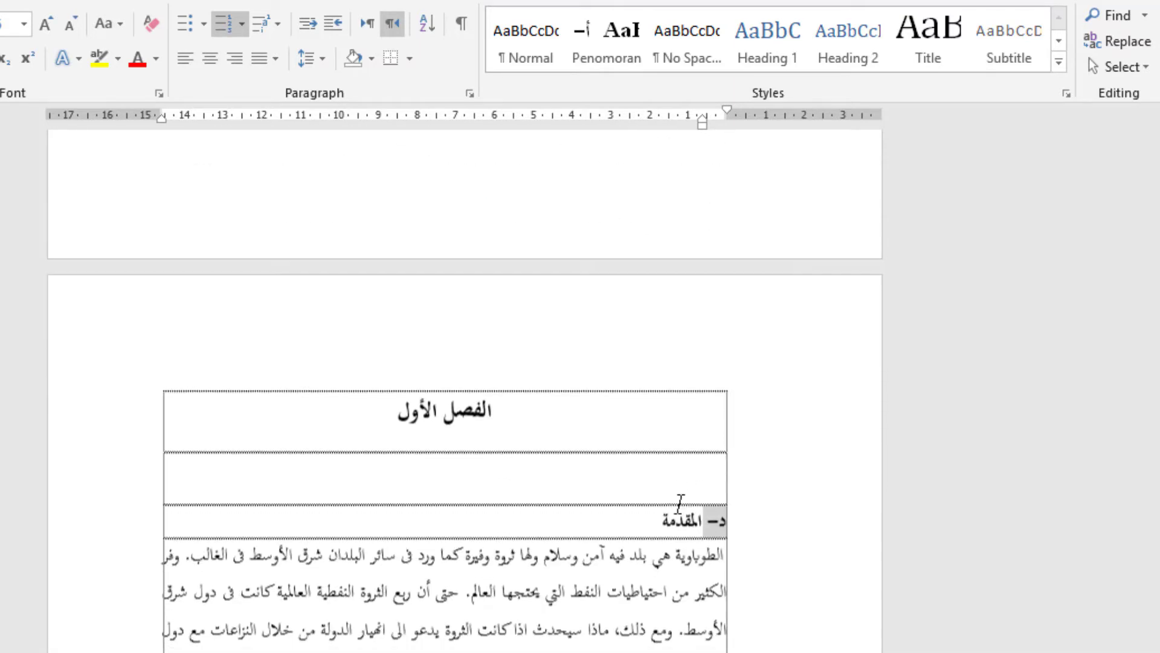
pyautogui.rightClick(710, 289)
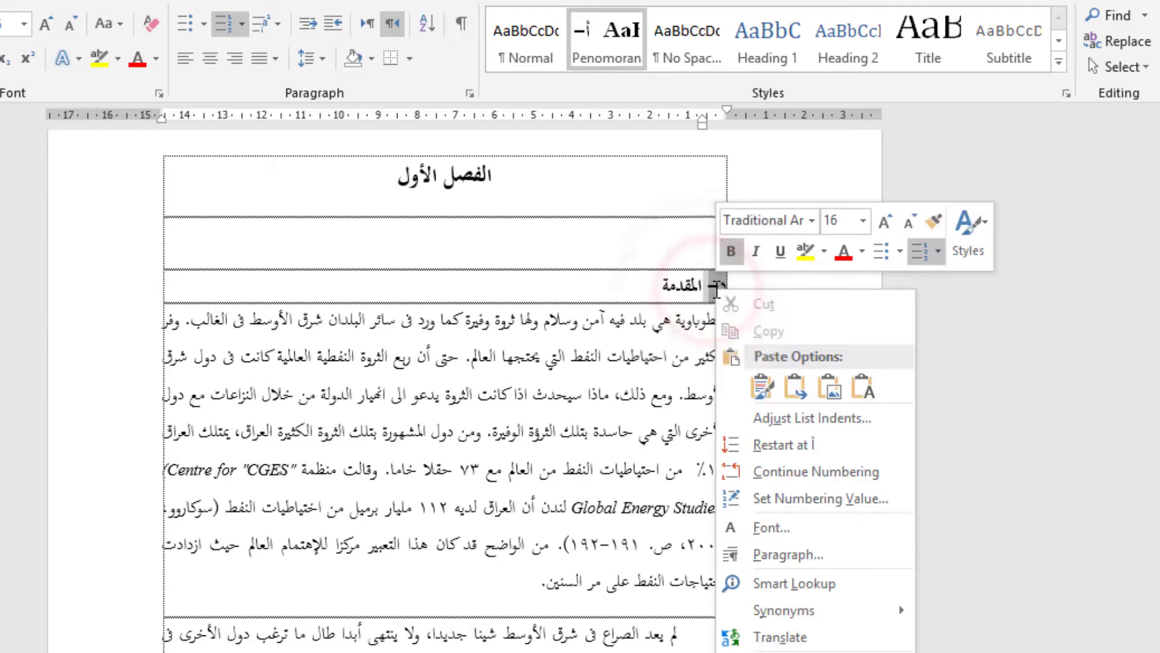
pyautogui.click(771, 445)
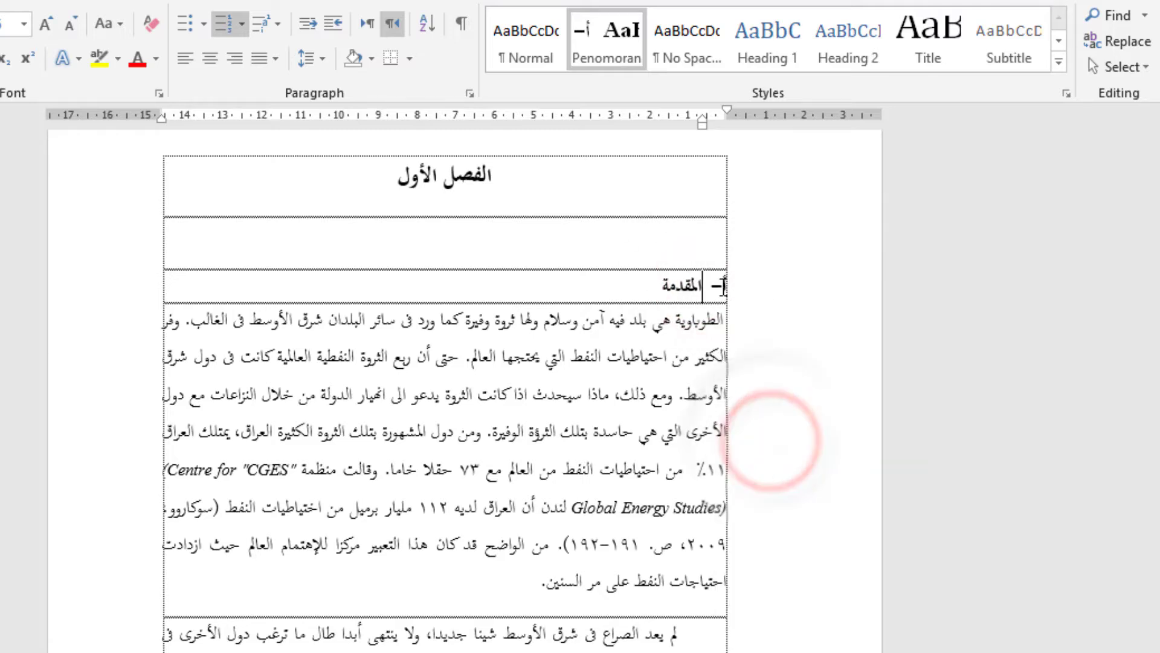
# Step: Give the first body paragraph below المقدمة a first-line indent of about 1.6 cm
pyautogui.scroll(-3, 659, 399)
pyautogui.click(616, 347)
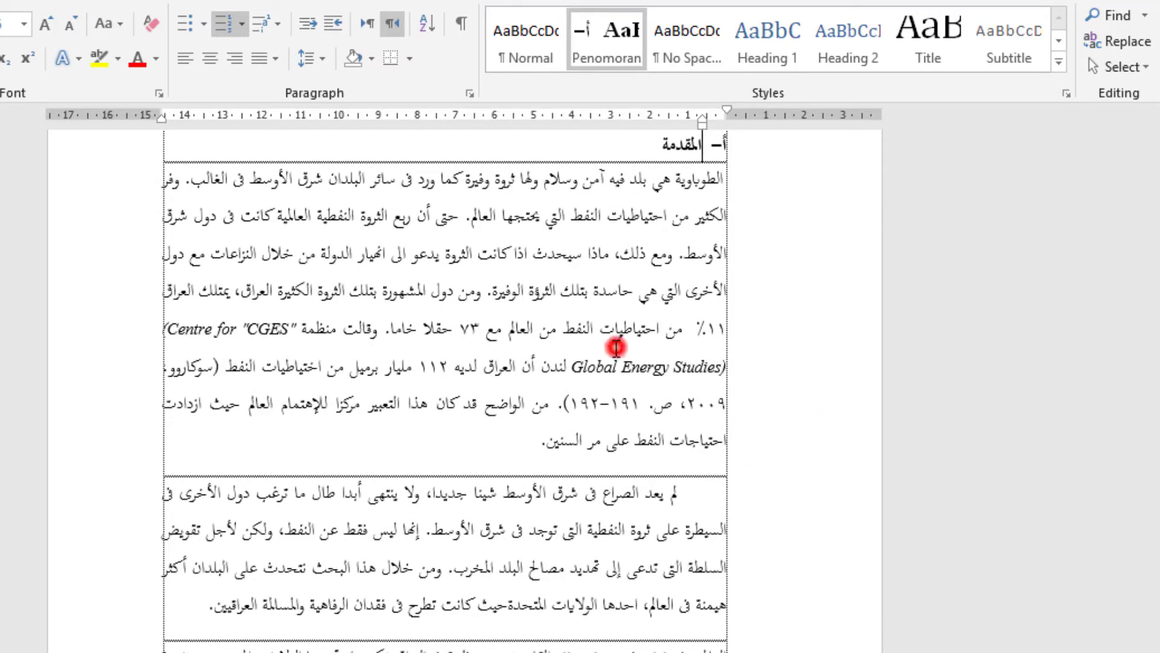
pyautogui.keyDown('shift'); pyautogui.click(525, 439); pyautogui.keyUp('shift')
pyautogui.keyDown('shift'); pyautogui.click(748, 187); pyautogui.keyUp('shift')
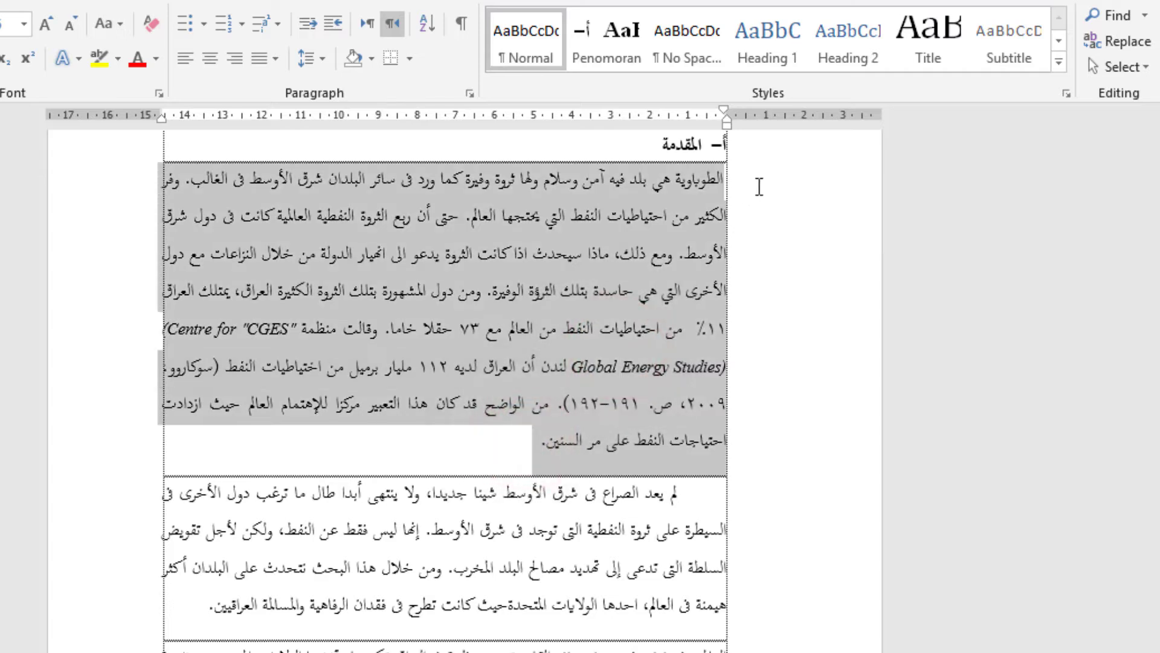
pyautogui.scroll(2, 521, 386)
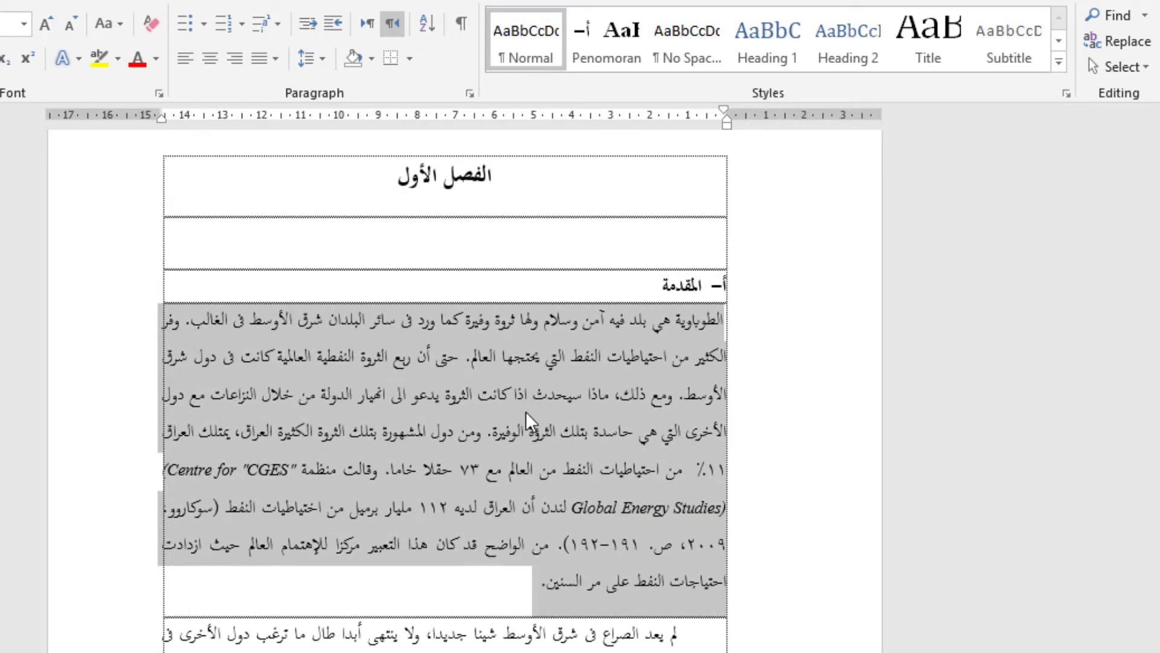
pyautogui.click(542, 480)
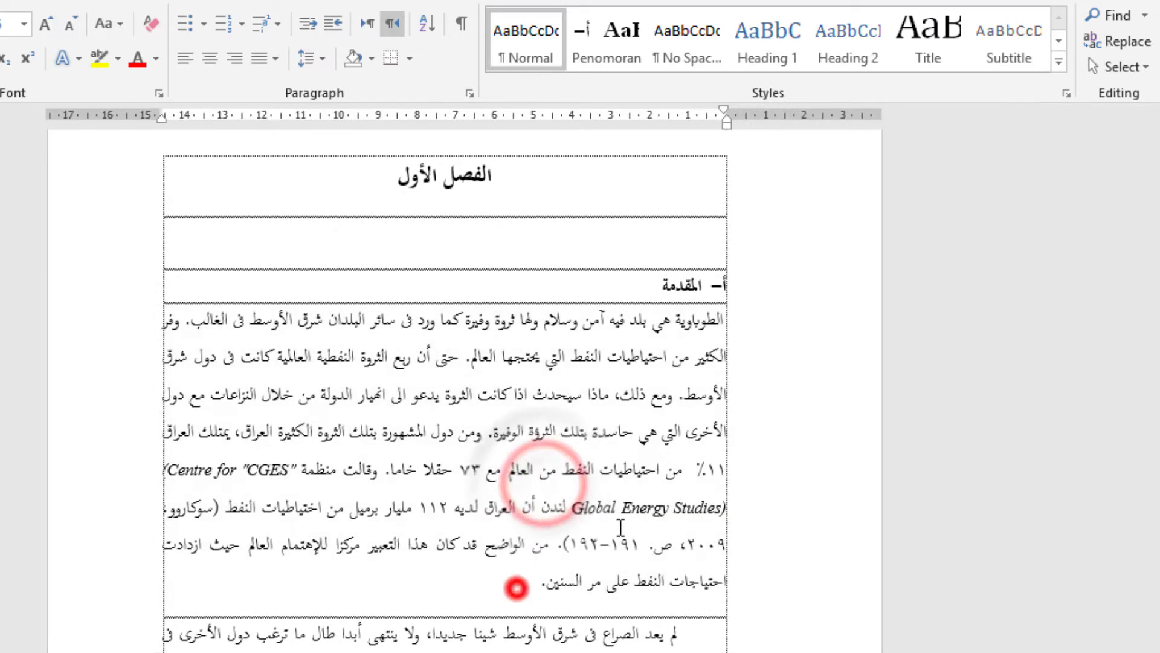
pyautogui.moveTo(515, 588); pyautogui.dragTo(736, 329)
pyautogui.click(656, 372)
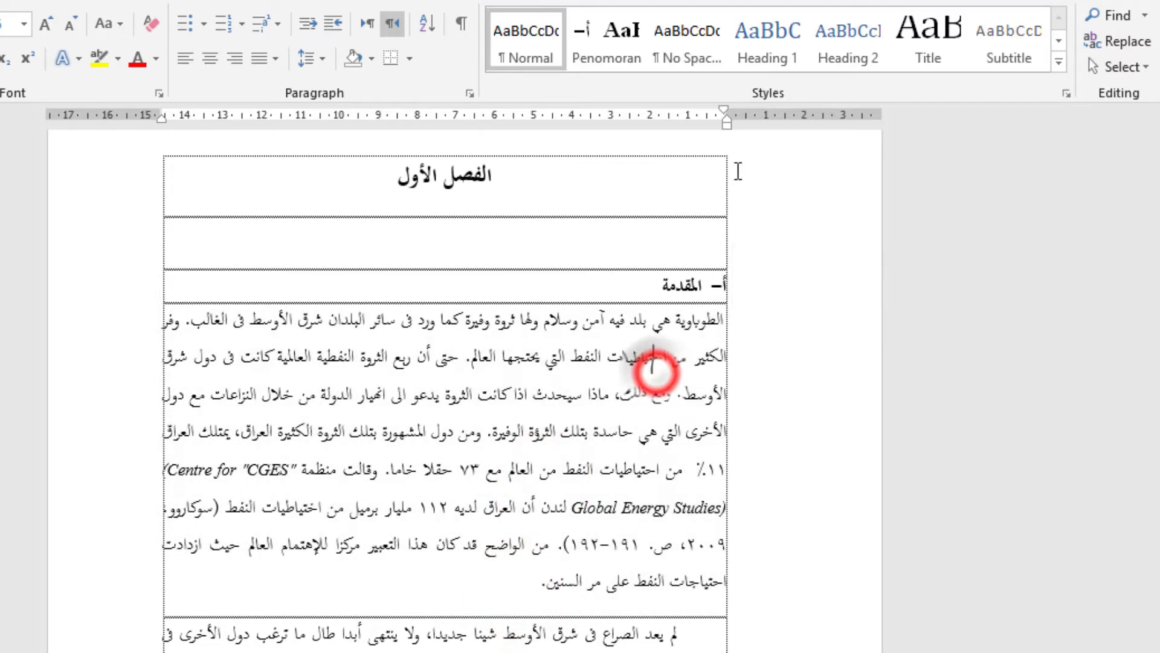
pyautogui.moveTo(723, 110); pyautogui.dragTo(671, 114)
pyautogui.click(678, 326)
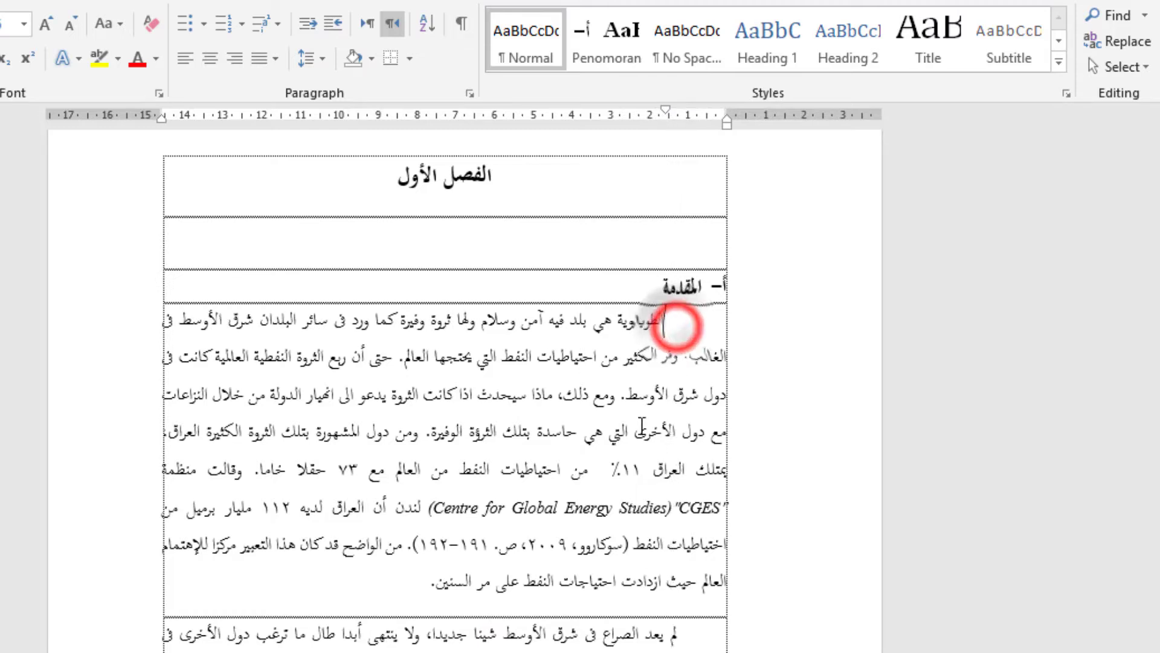
# Step: Create a new style named Paragraf Normal from the formatting of the whole first body paragraph
pyautogui.click(627, 396)
pyautogui.moveTo(423, 581); pyautogui.dragTo(685, 332)
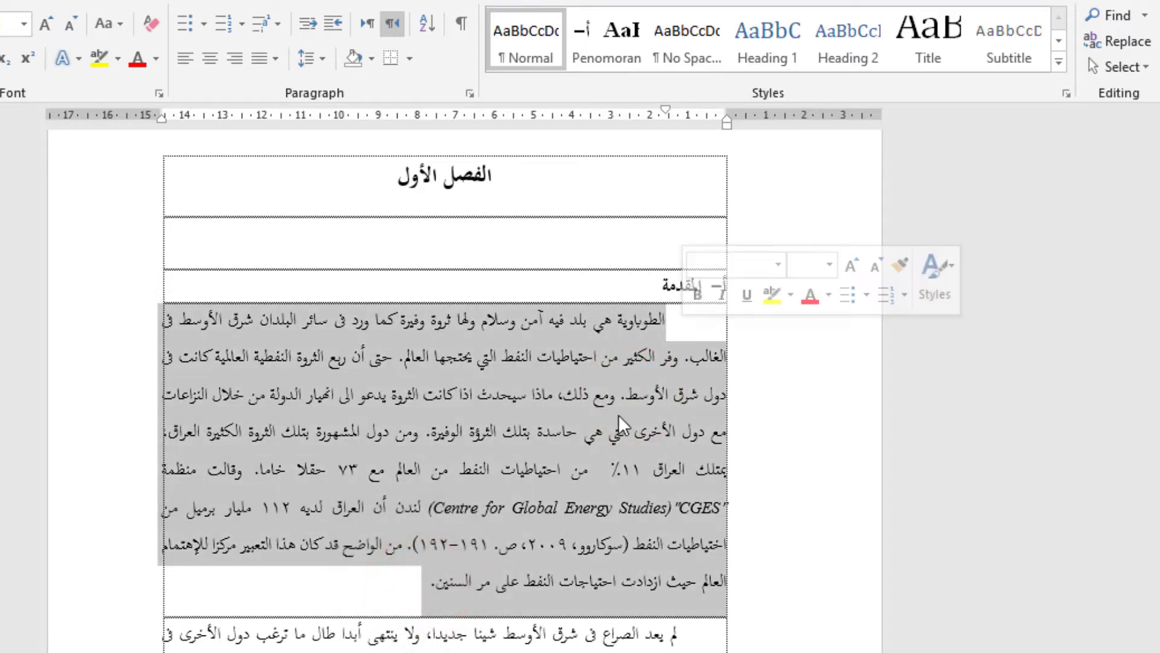
pyautogui.scroll(-2, 612, 423)
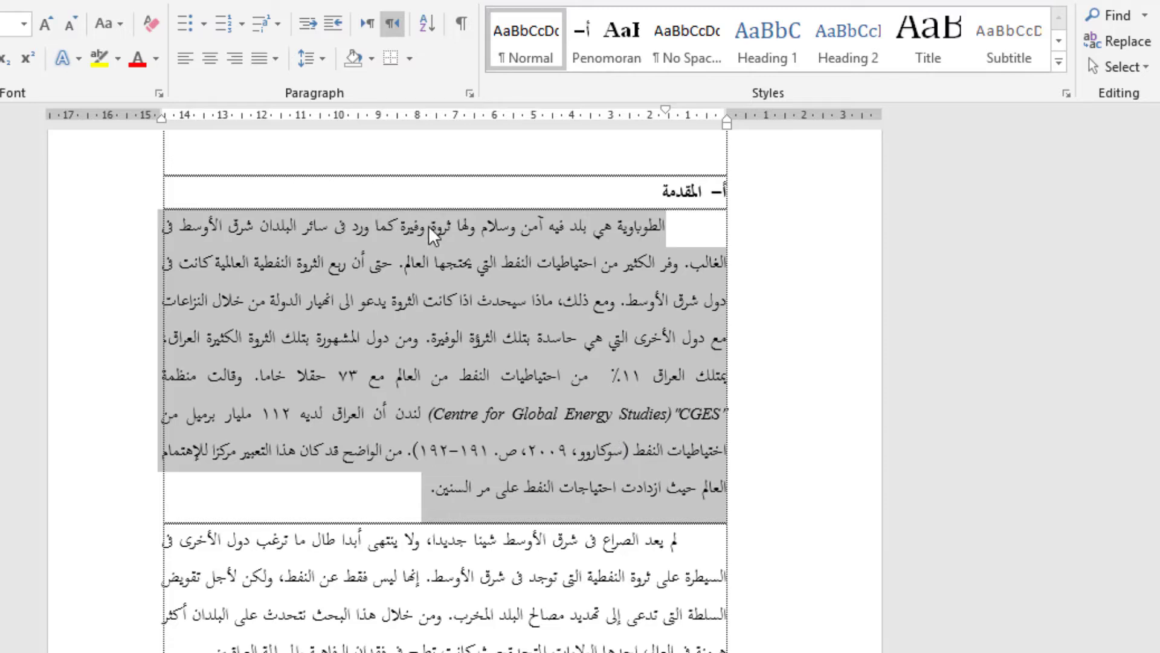
pyautogui.click(1061, 60)
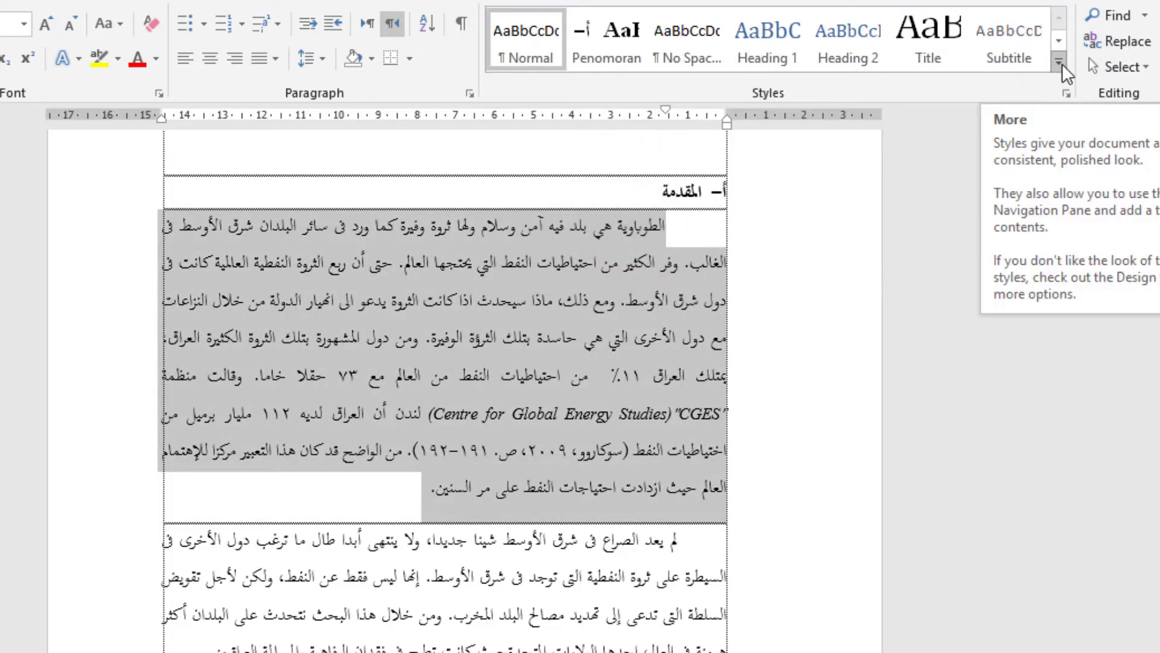
pyautogui.click(1060, 64)
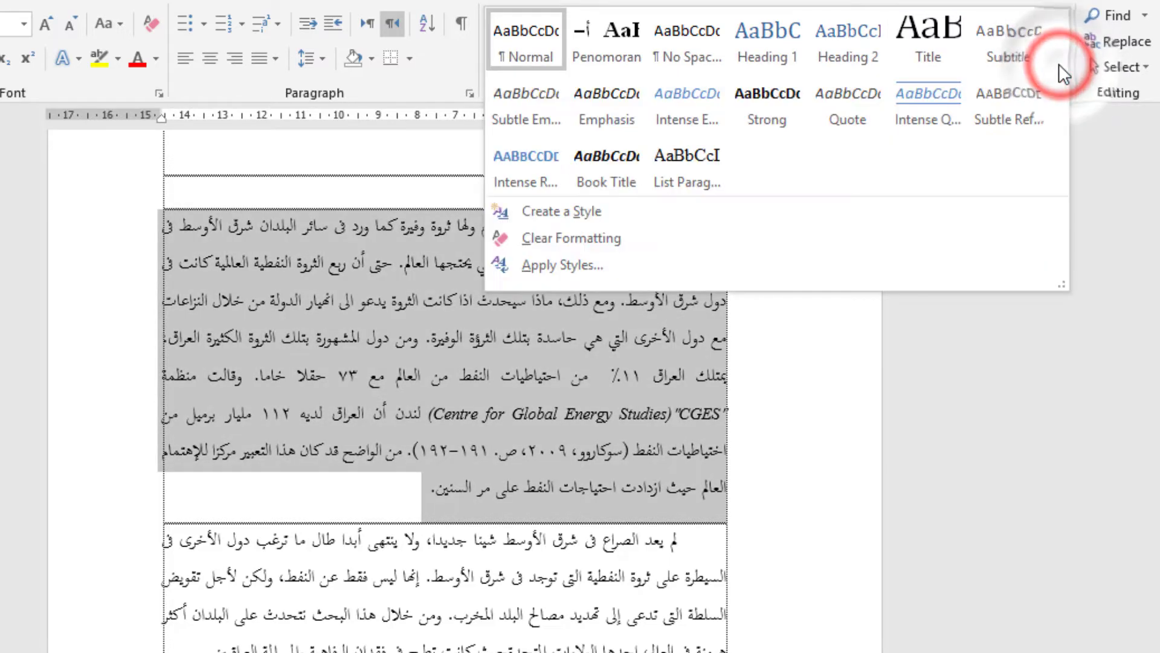
pyautogui.click(629, 213)
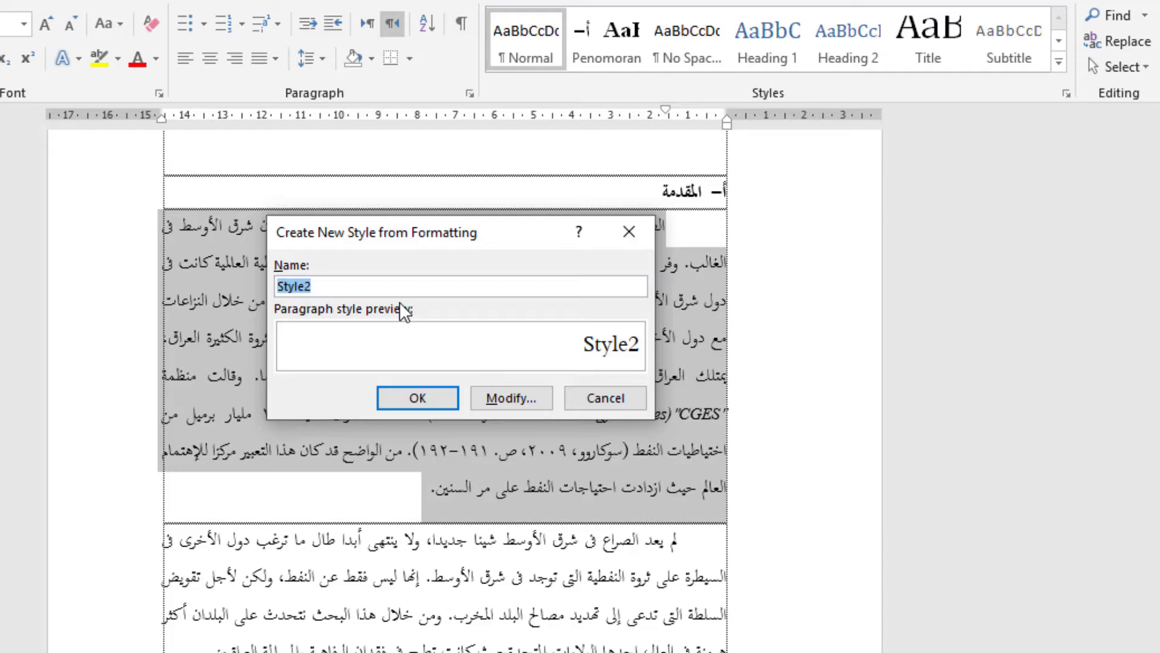
pyautogui.write('Paragraf Normal')
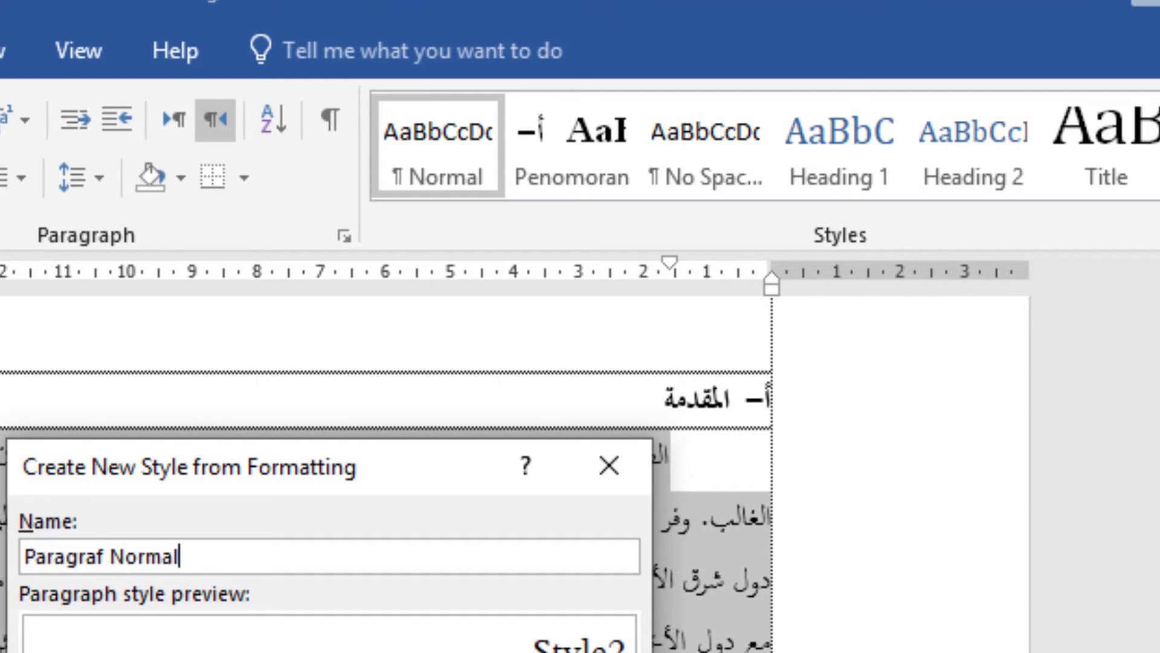
pyautogui.press('Return')
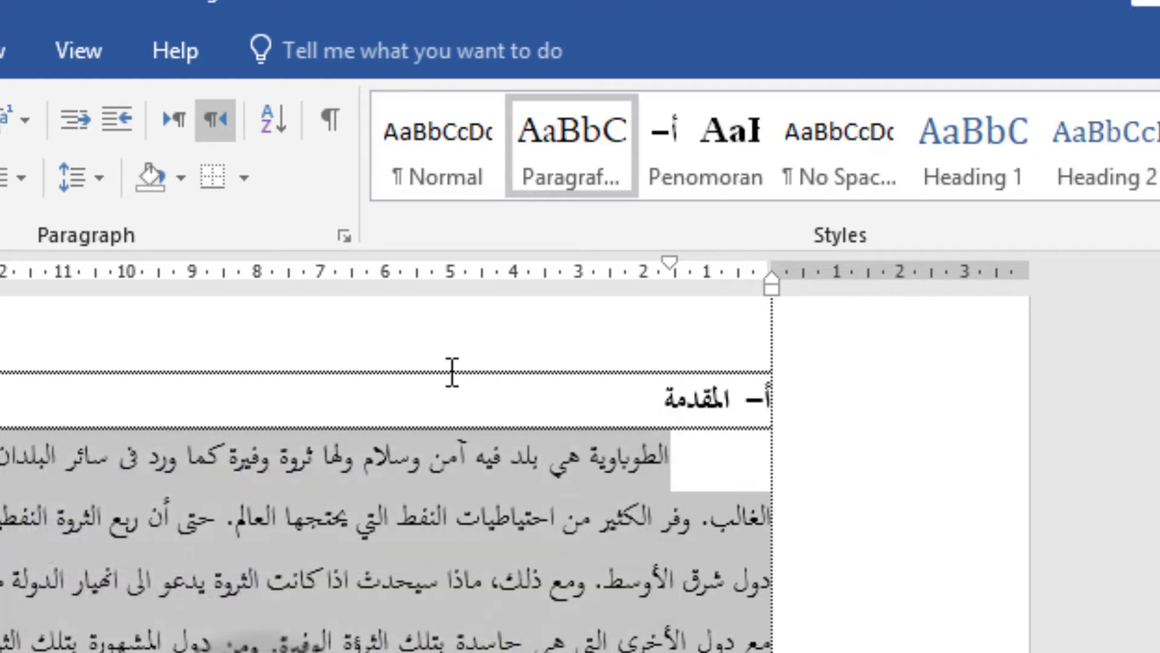
# Step: Check the Latin and complex-script font settings of the Paragraf Normal style without changing them
pyautogui.rightClick(574, 160)
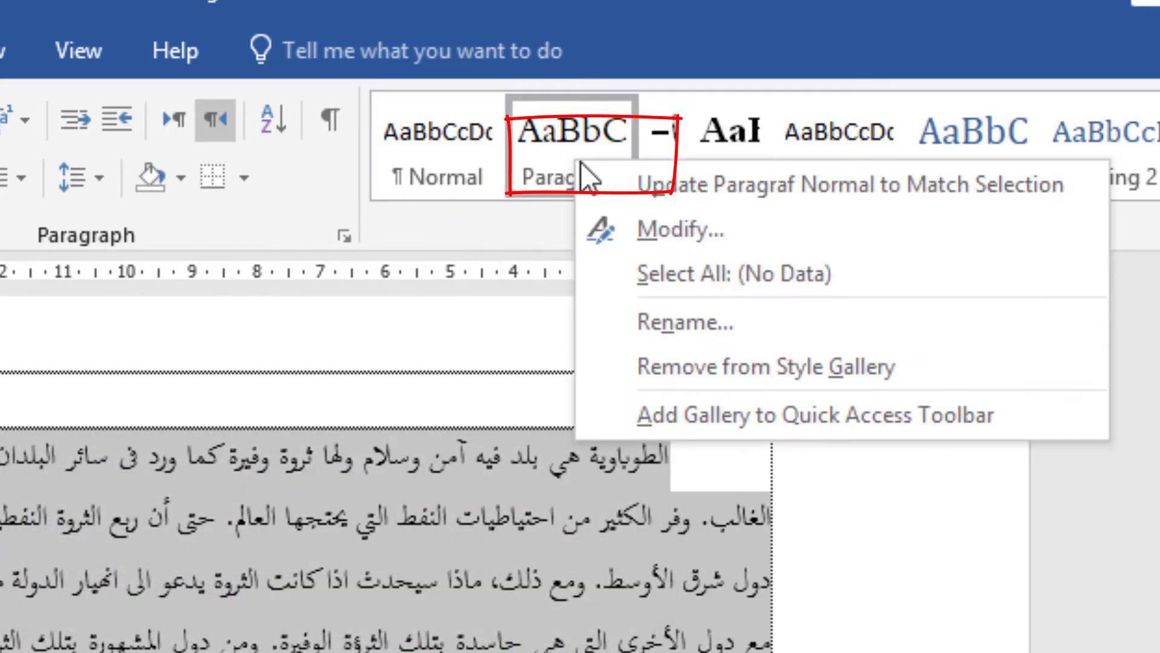
pyautogui.click(628, 224)
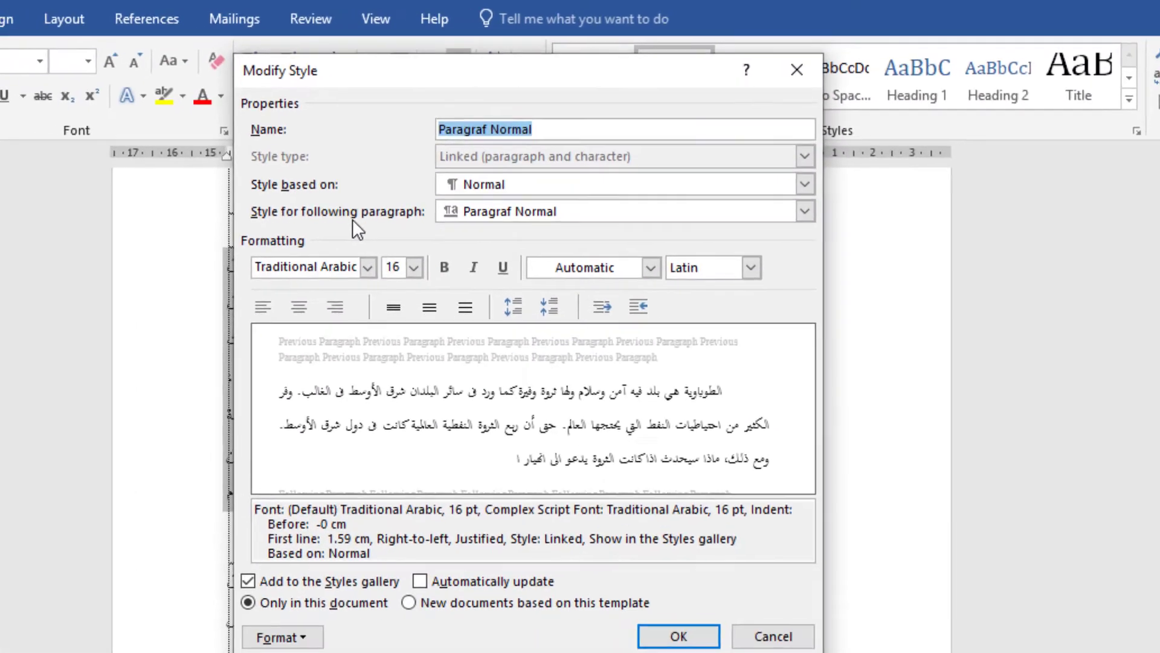
pyautogui.click(283, 635)
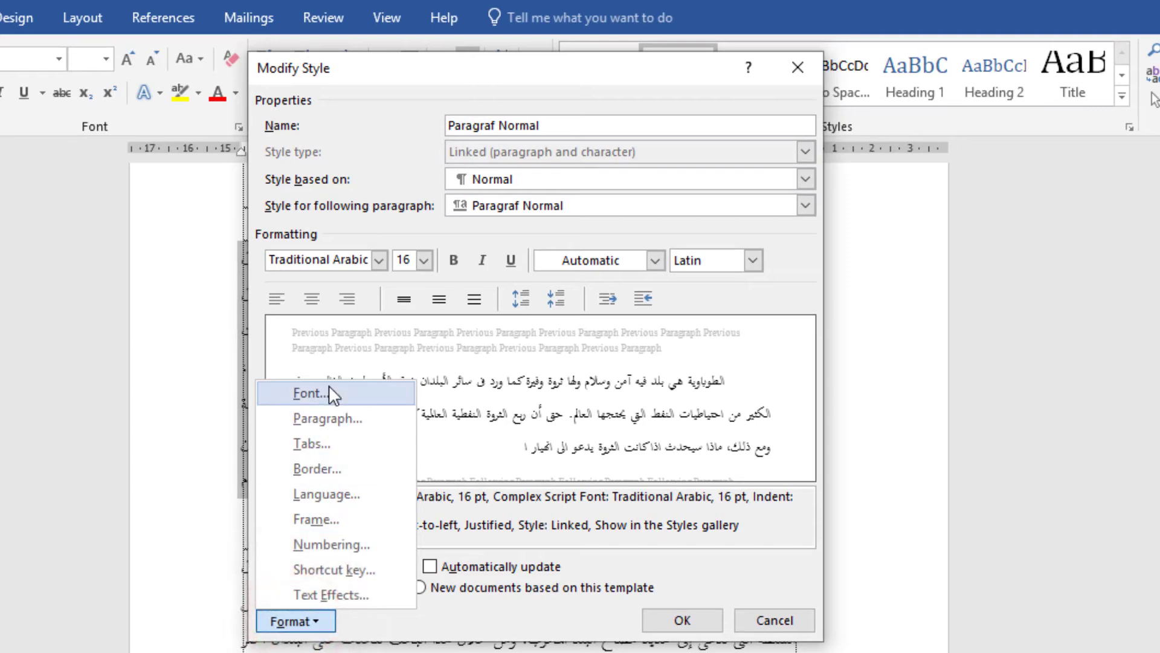
pyautogui.click(285, 625)
pyautogui.click(284, 624)
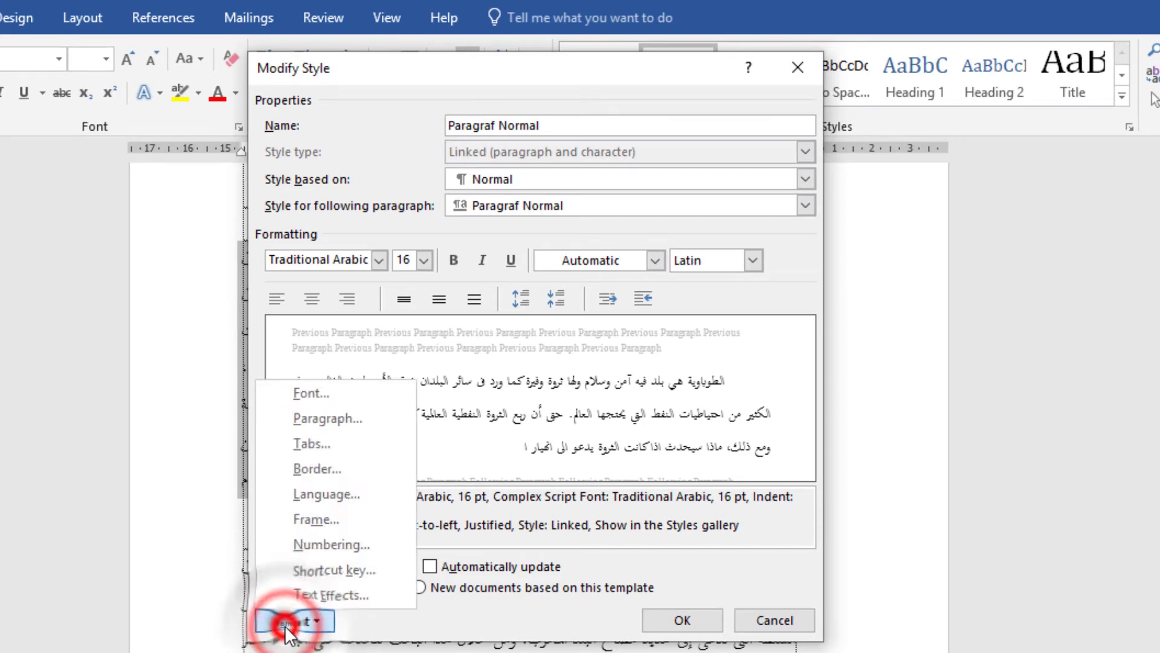
pyautogui.click(332, 396)
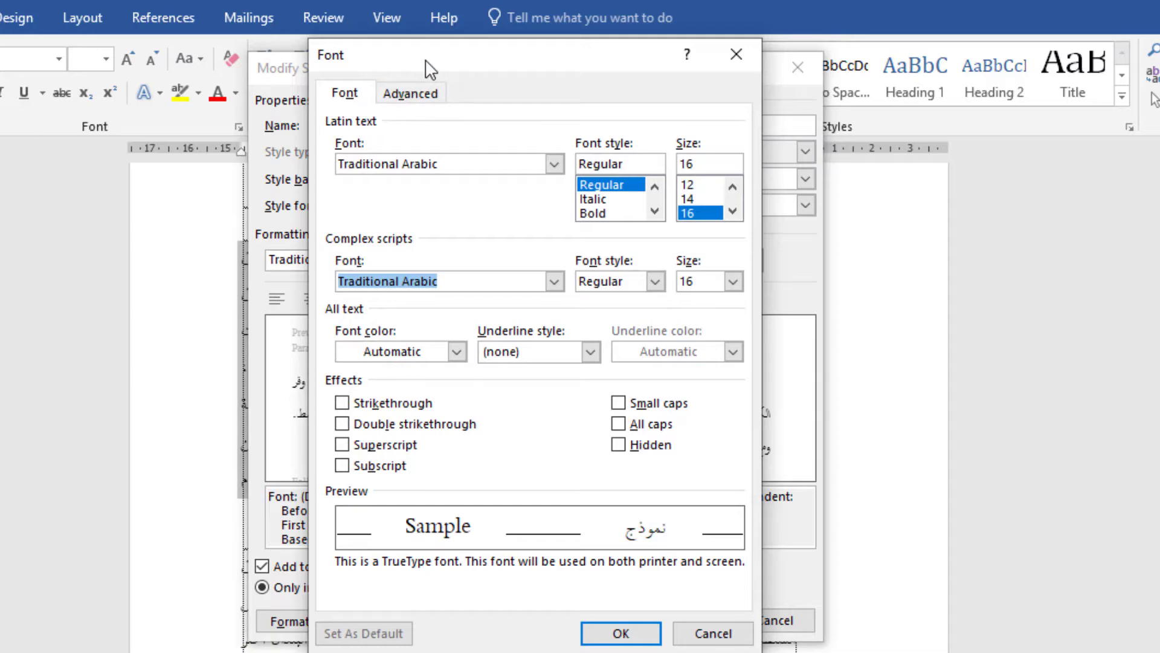
pyautogui.click(689, 634)
pyautogui.click(770, 617)
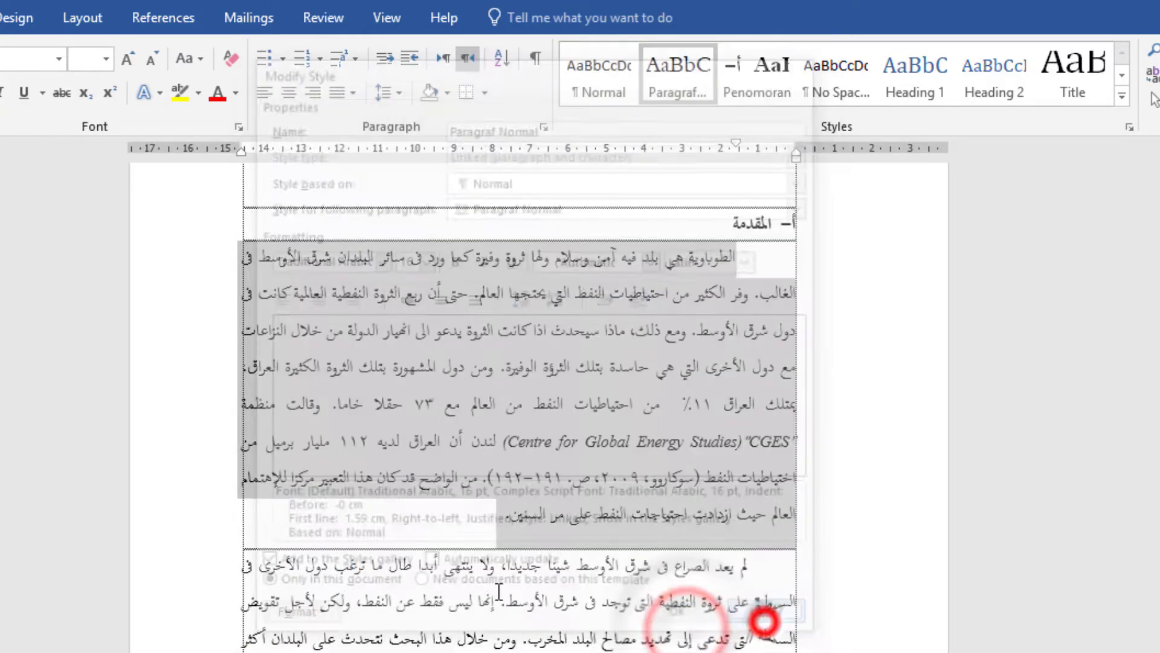
# Step: Set the whole first body paragraph, including its English words, to Traditional Arabic at 16 pt
pyautogui.click(631, 432)
pyautogui.moveTo(625, 369); pyautogui.dragTo(420, 299)
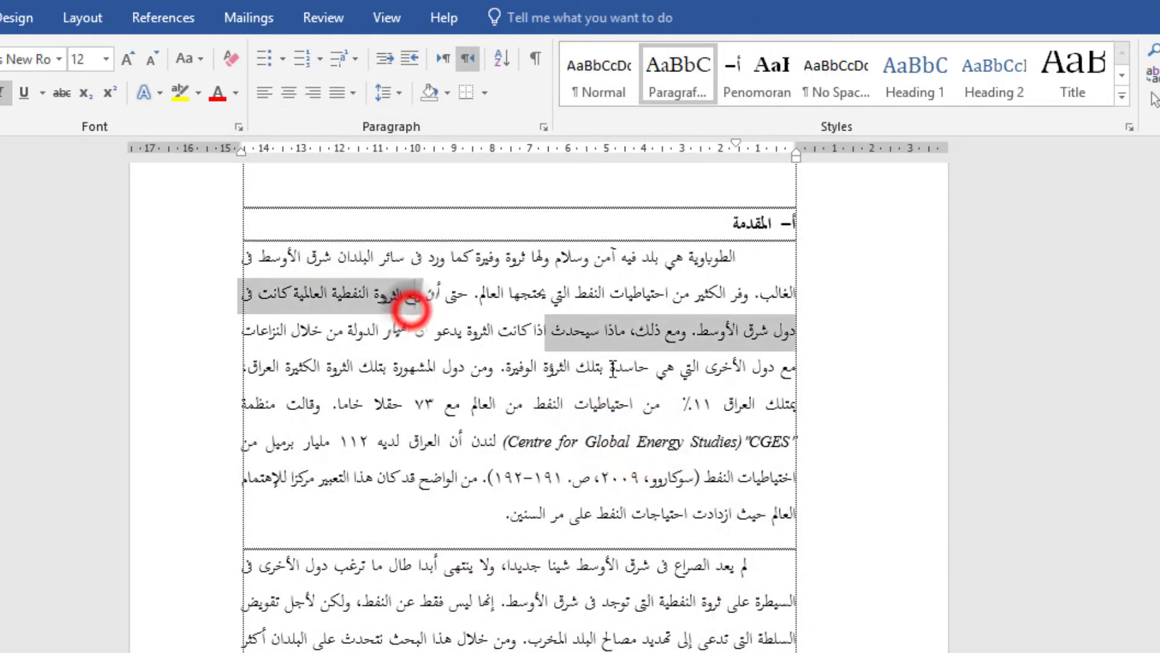
pyautogui.moveTo(524, 446); pyautogui.dragTo(711, 447)
pyautogui.click(672, 448)
pyautogui.moveTo(507, 512); pyautogui.dragTo(777, 260)
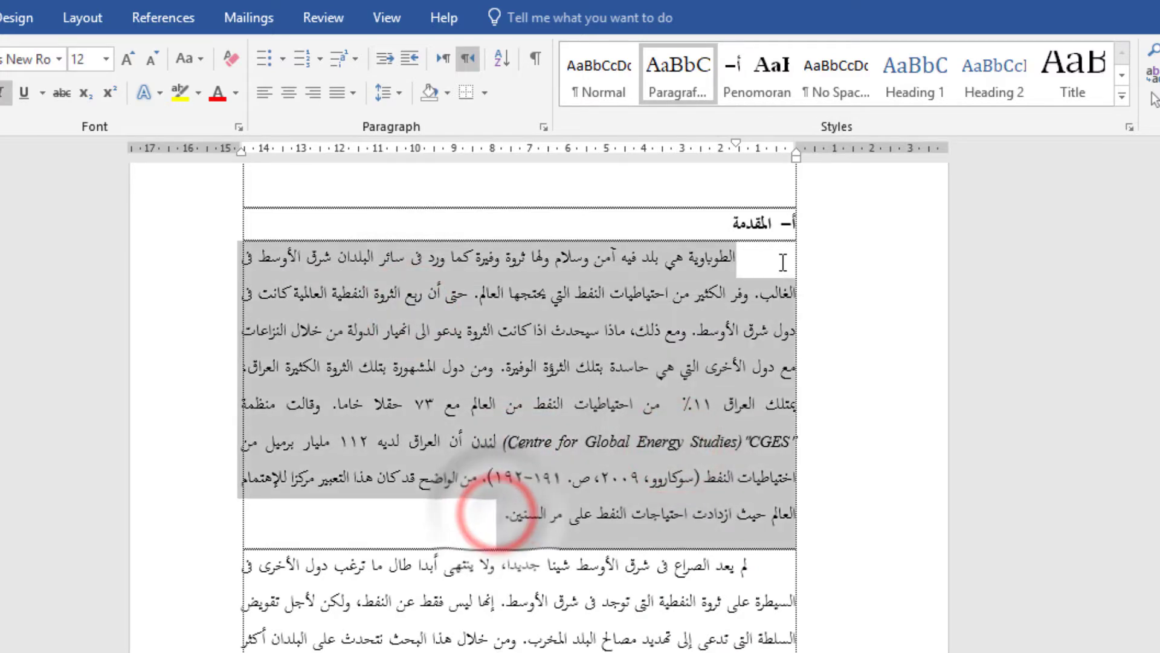
pyautogui.click(60, 57)
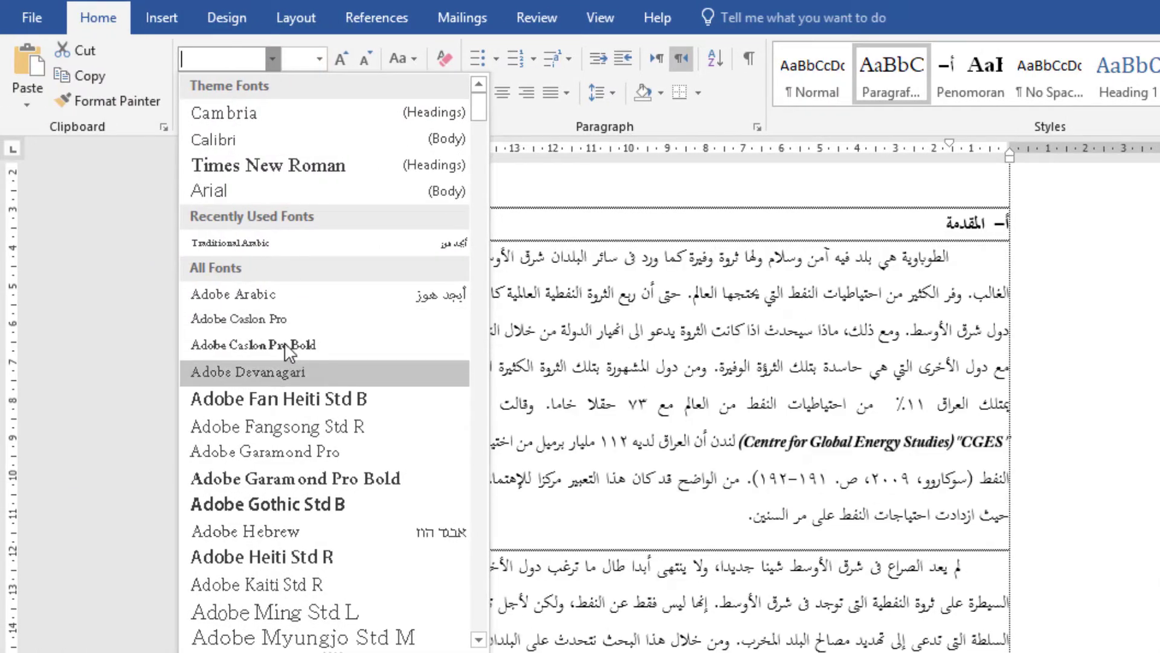
pyautogui.click(284, 243)
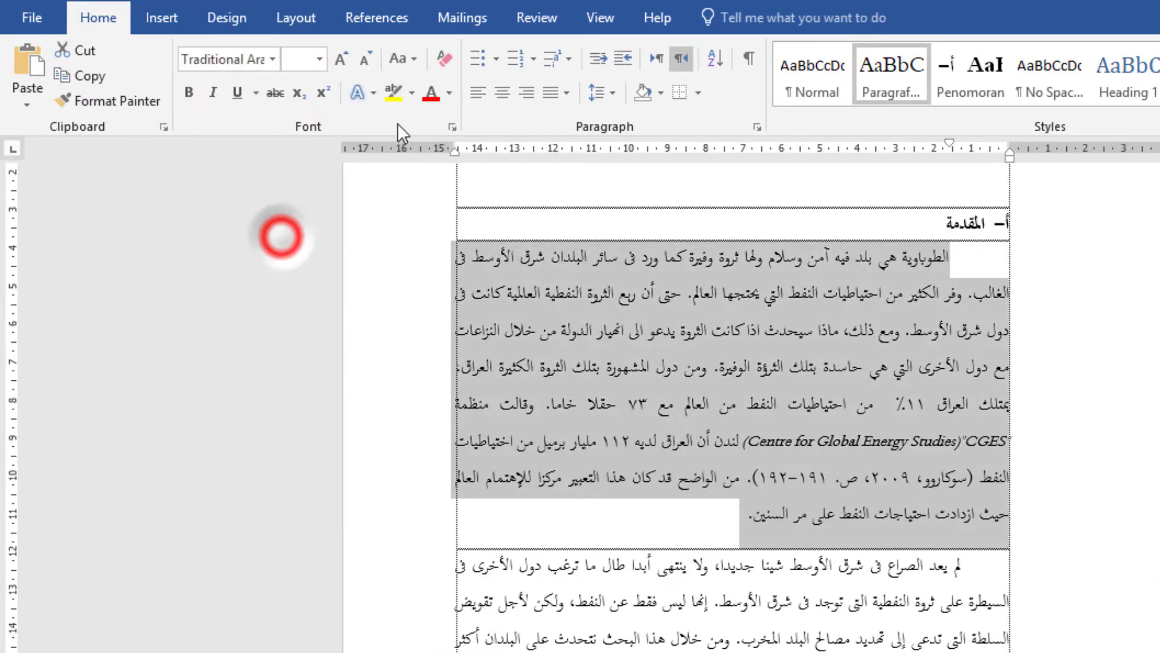
pyautogui.click(322, 57)
pyautogui.click(293, 209)
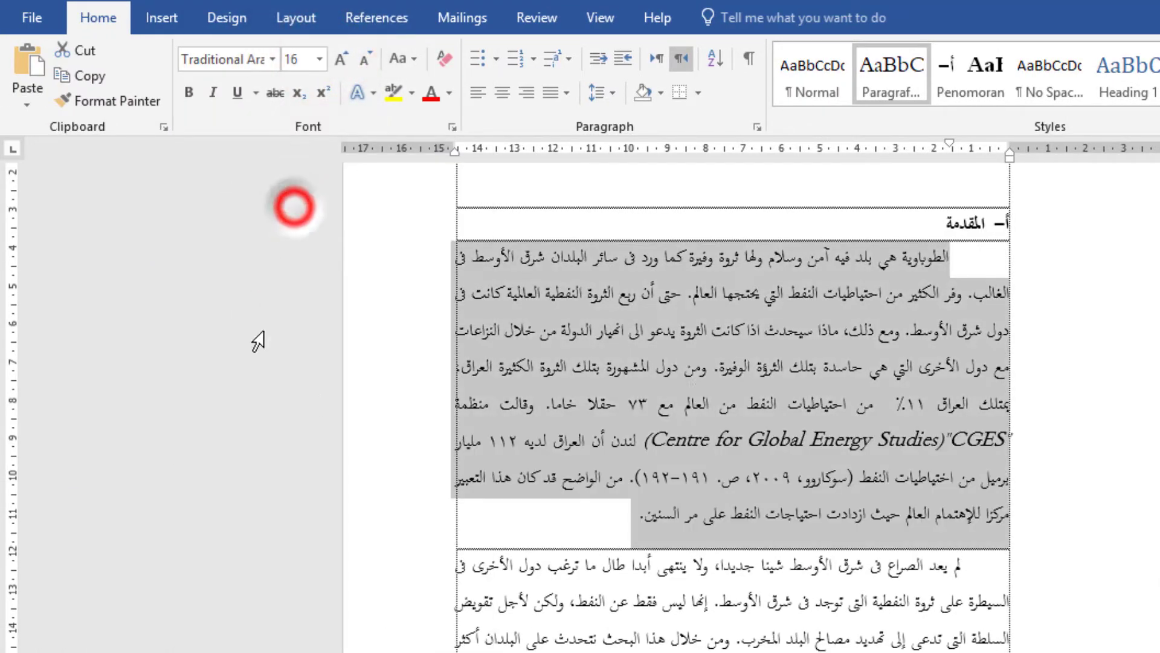
# Step: Set the phrase Centre for Global Energy Studies to 14 pt and reduce the font size of CGES beside it
pyautogui.click(696, 371)
pyautogui.moveTo(663, 441)
pyautogui.mouseDown()
pyautogui.moveTo(909, 445)
pyautogui.moveTo(668, 442)
pyautogui.mouseUp()
pyautogui.click(861, 445)
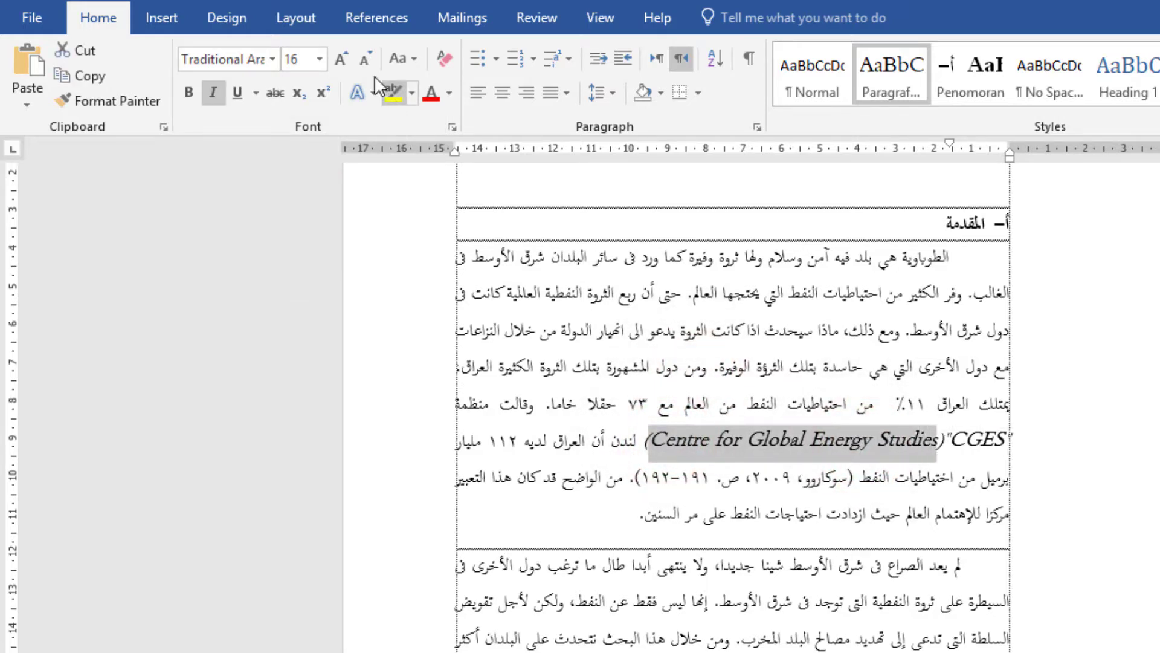
pyautogui.click(366, 58)
pyautogui.click(366, 59)
pyautogui.click(337, 59)
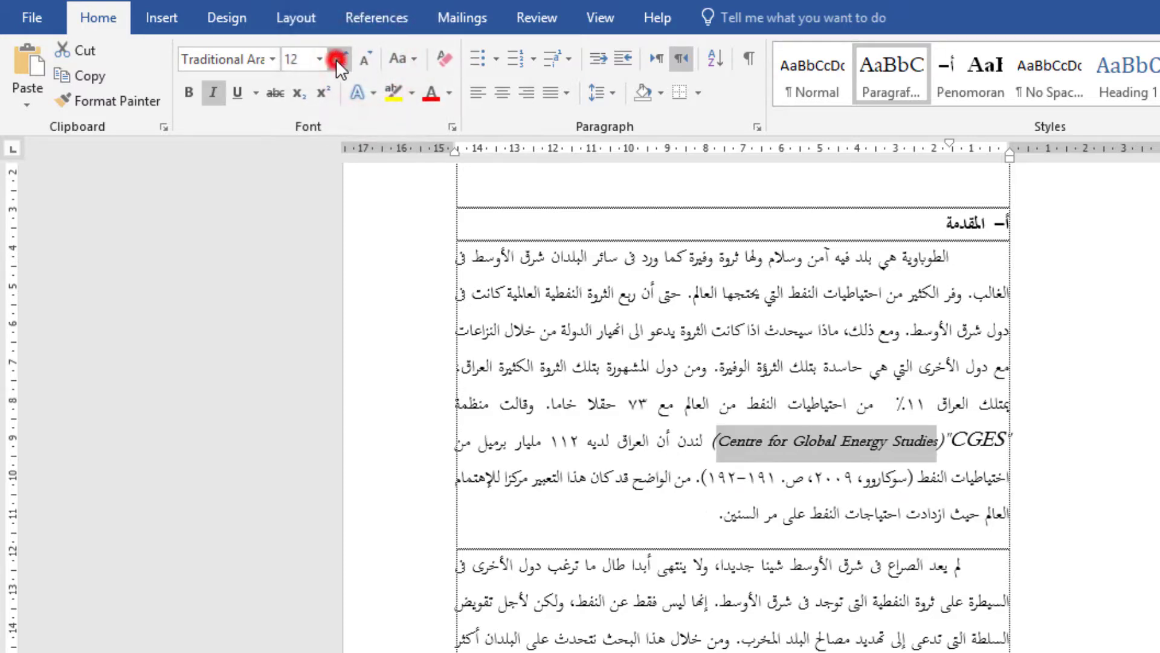
pyautogui.click(337, 58)
pyautogui.moveTo(997, 440); pyautogui.dragTo(917, 444)
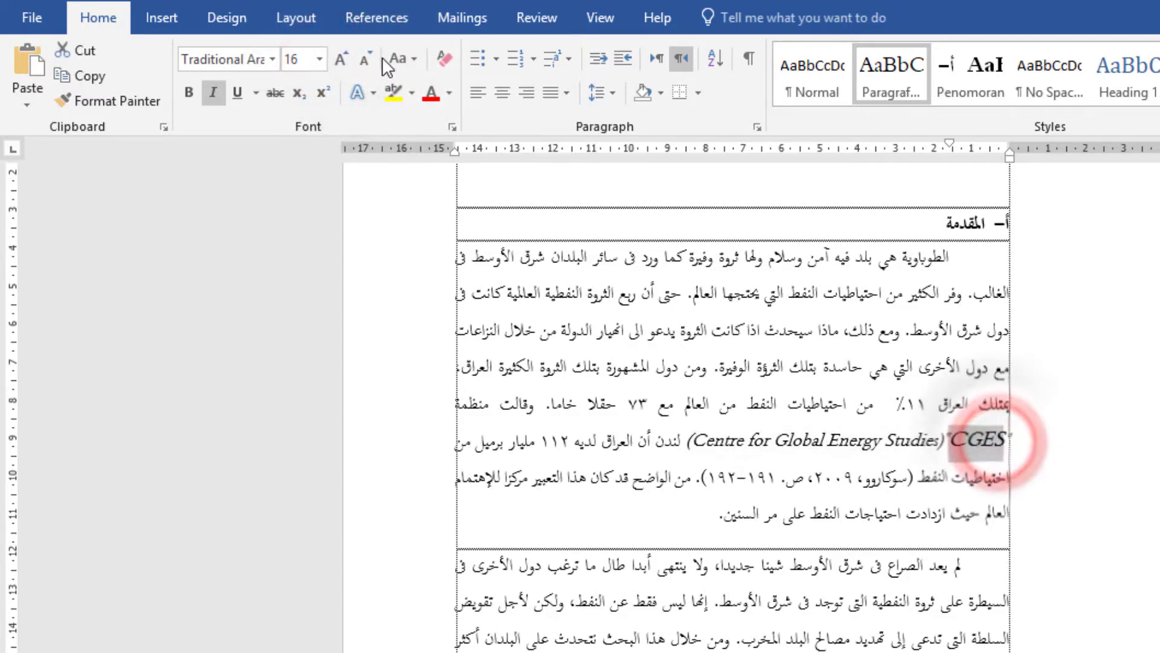
pyautogui.click(366, 59)
pyautogui.click(366, 59)
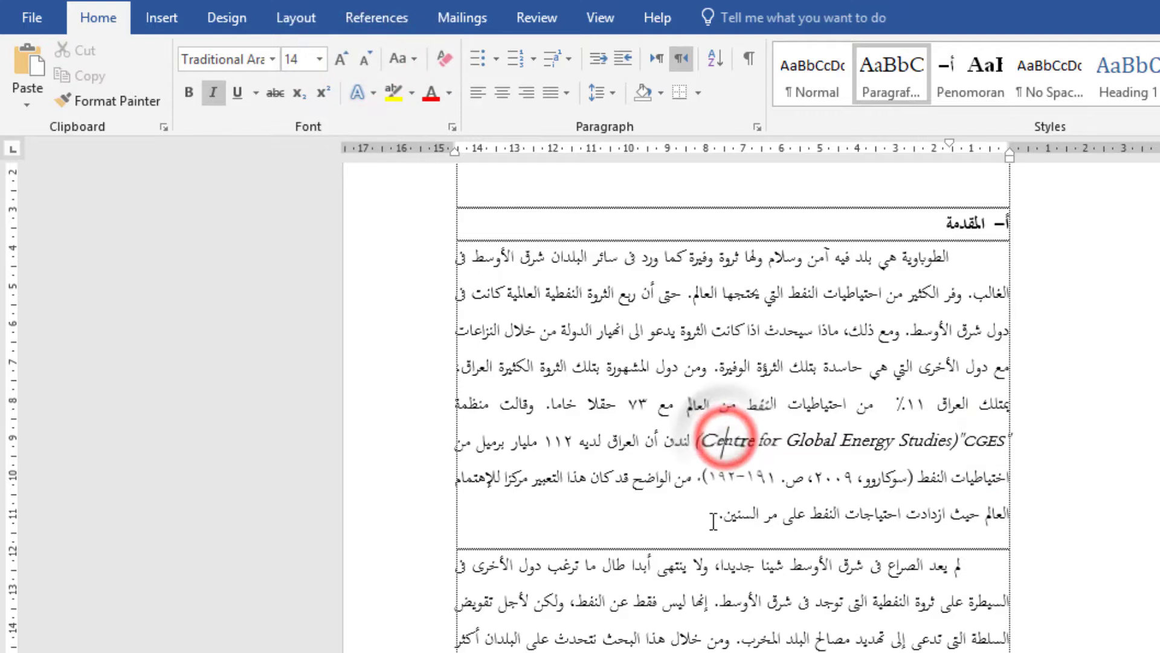
# Step: Select the whole first body paragraph and open the font settings of the Paragraf Normal style for modification
pyautogui.moveTo(712, 518); pyautogui.dragTo(1019, 267)
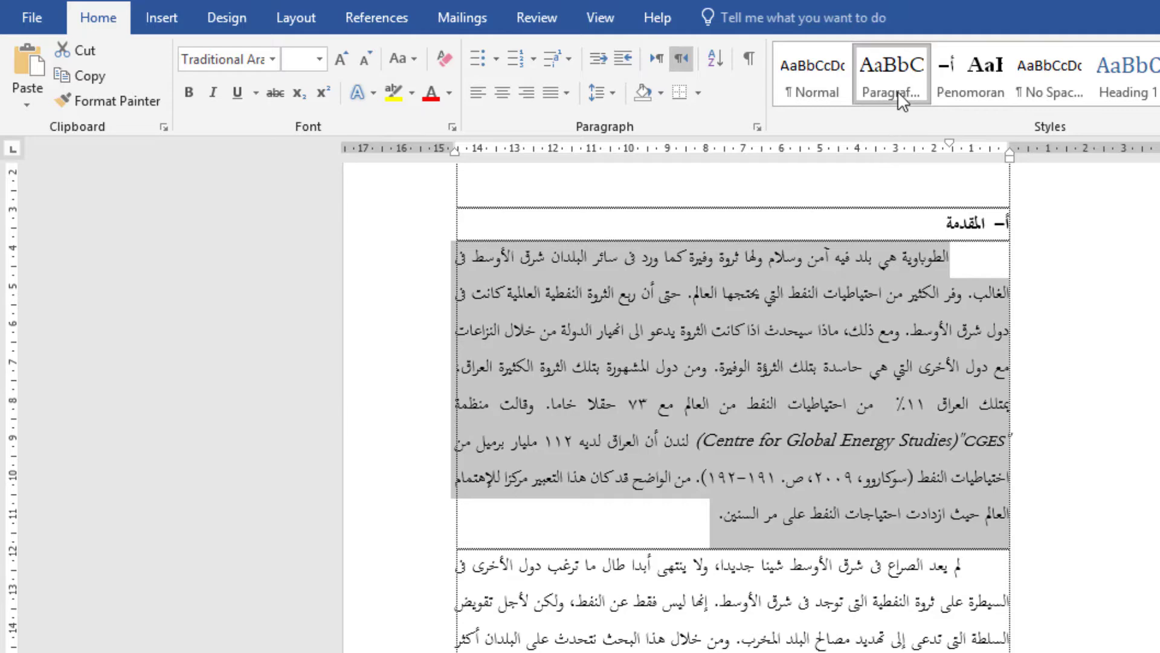
pyautogui.click(877, 155)
pyautogui.rightClick(886, 84)
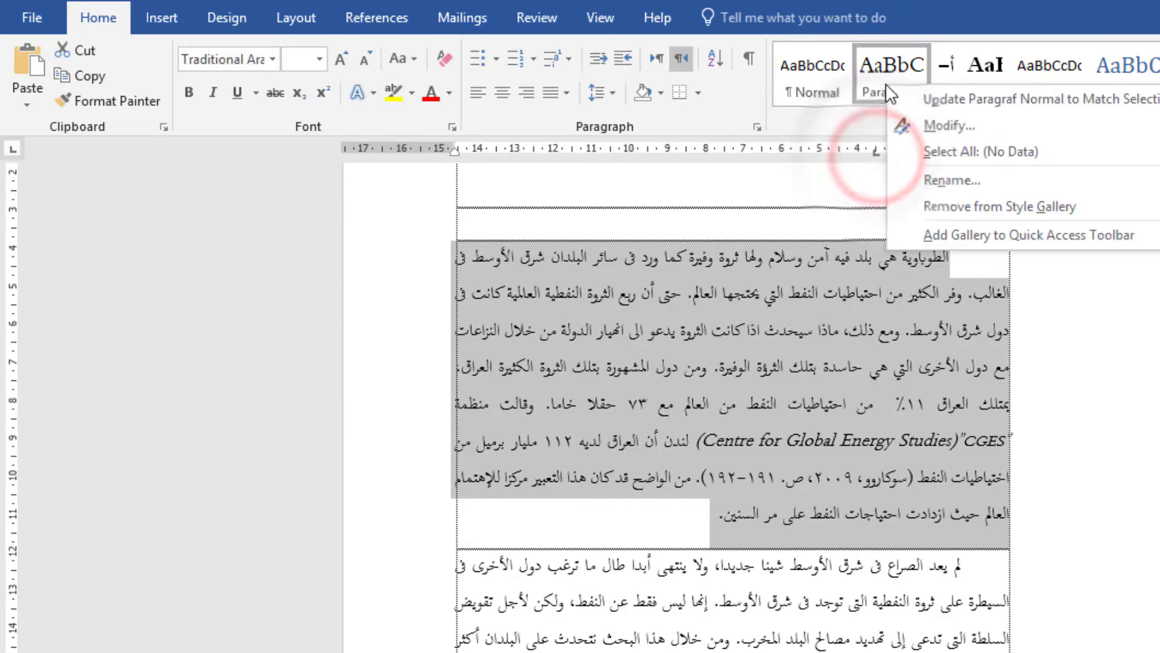
pyautogui.click(883, 149)
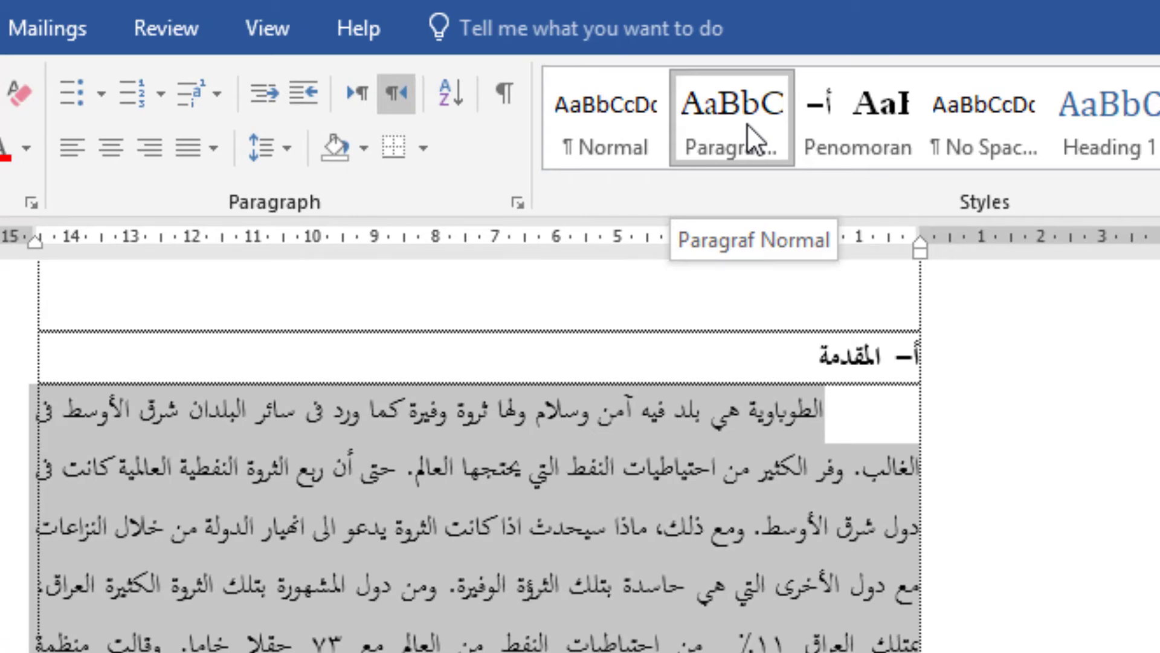
pyautogui.rightClick(747, 123)
pyautogui.click(794, 182)
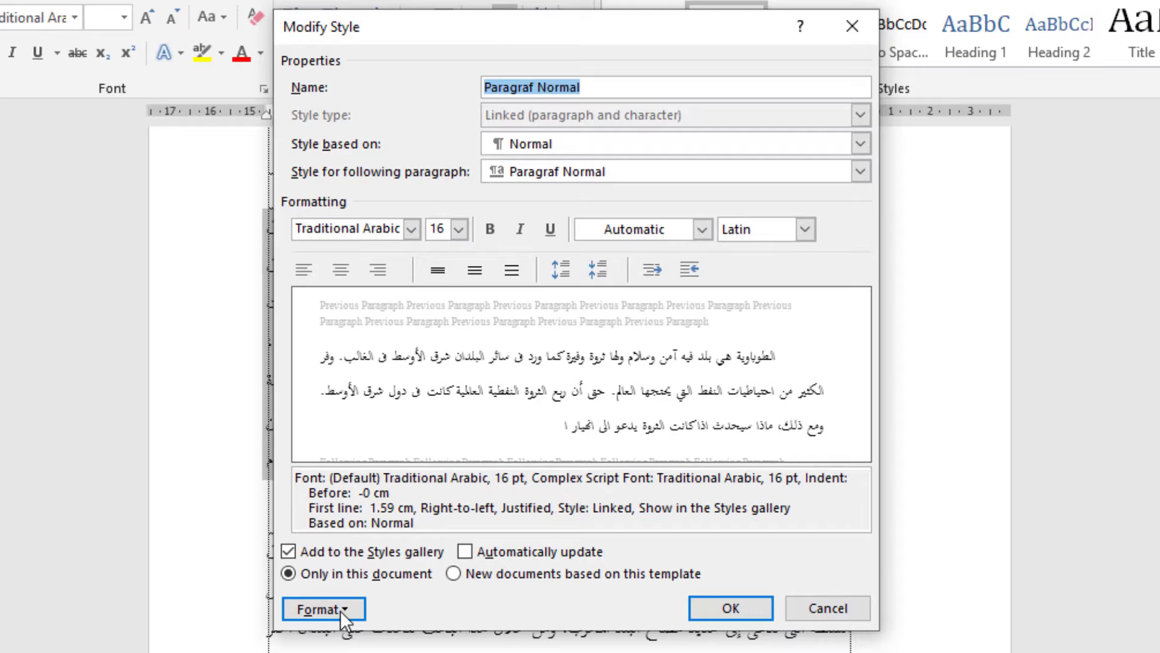
pyautogui.click(342, 612)
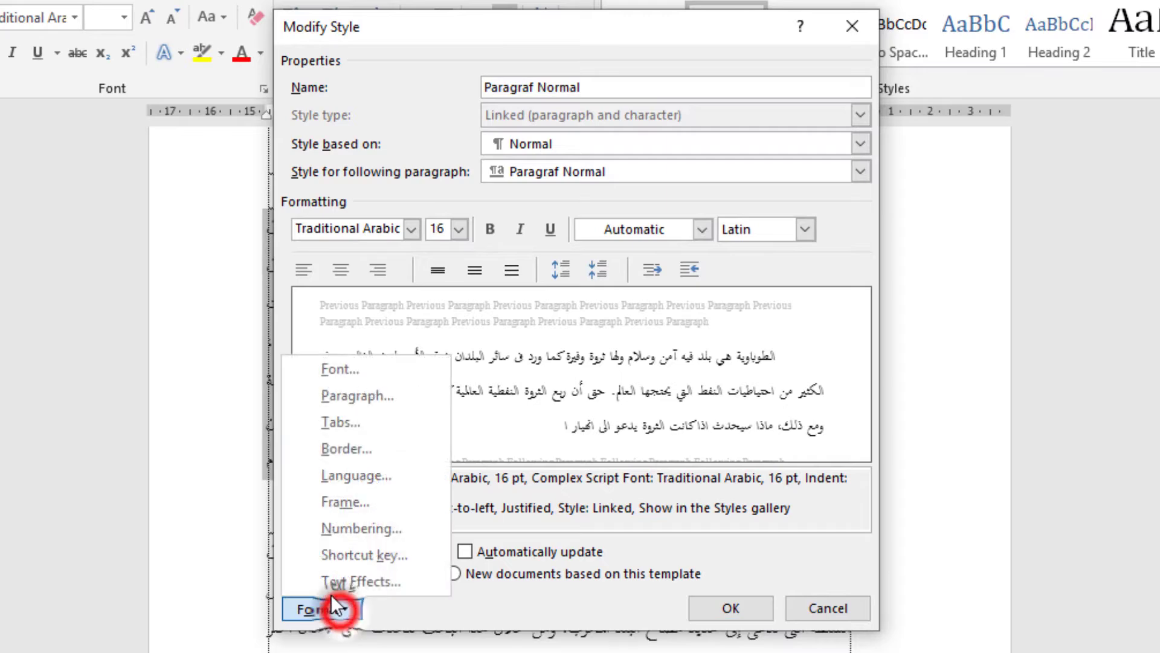
pyautogui.click(361, 374)
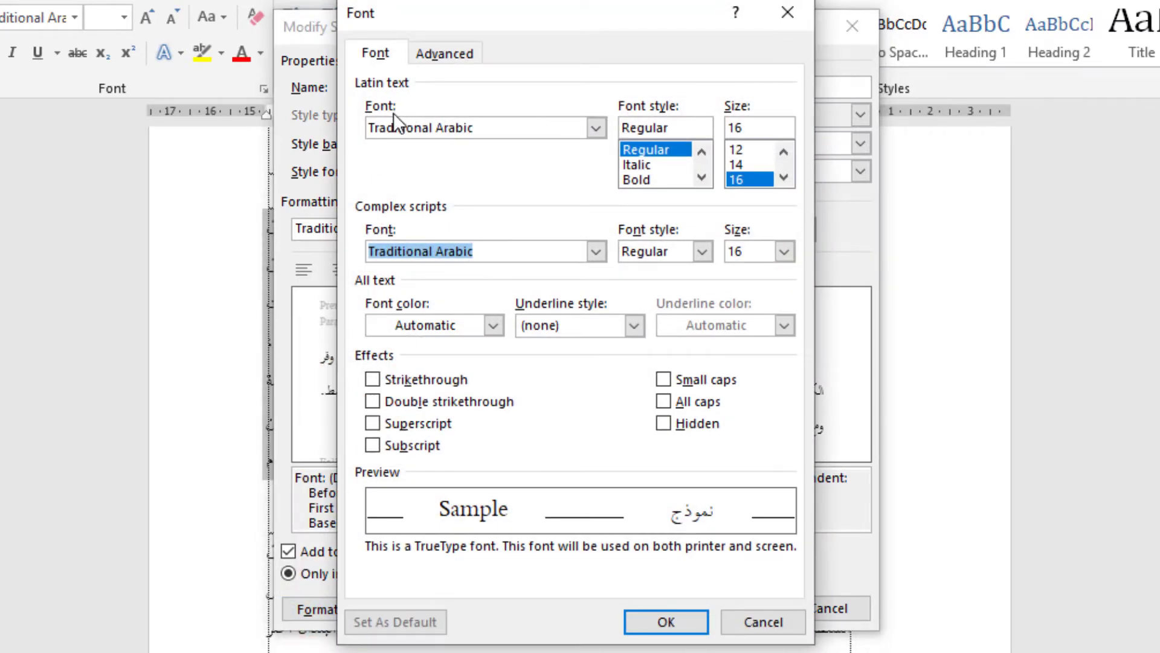
# Step: Set the Paragraf Normal style's Latin text font to Cambria at size 12
pyautogui.click(592, 127)
pyautogui.moveTo(596, 193); pyautogui.dragTo(589, 164)
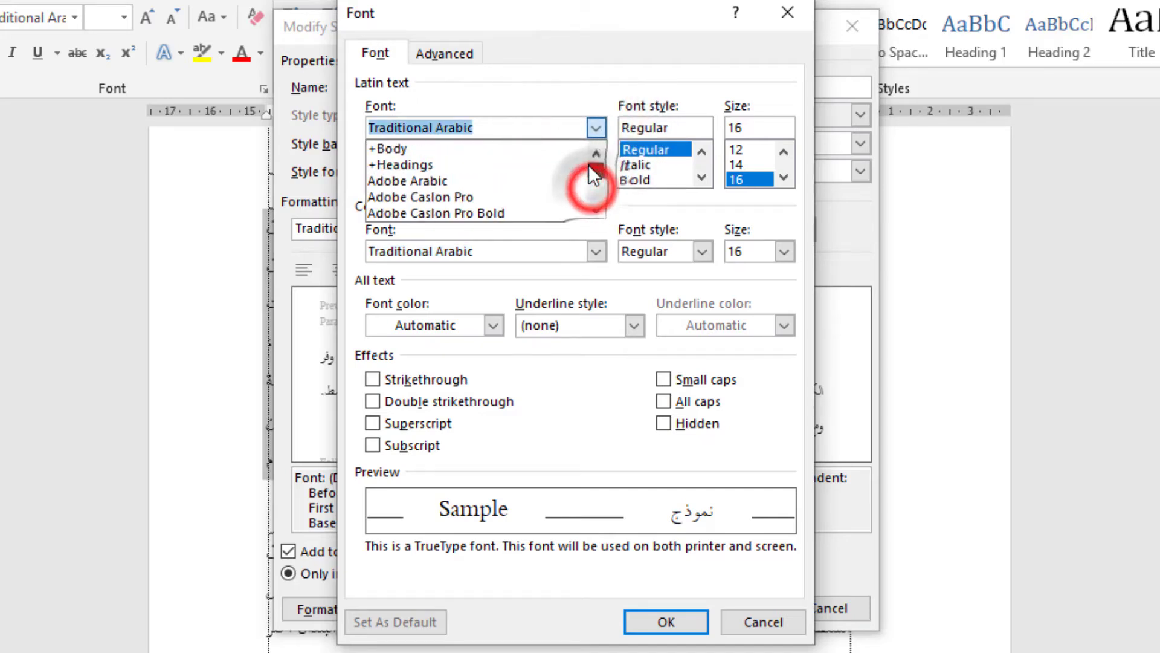
pyautogui.scroll(-5, 484, 180)
pyautogui.scroll(-3, 448, 196)
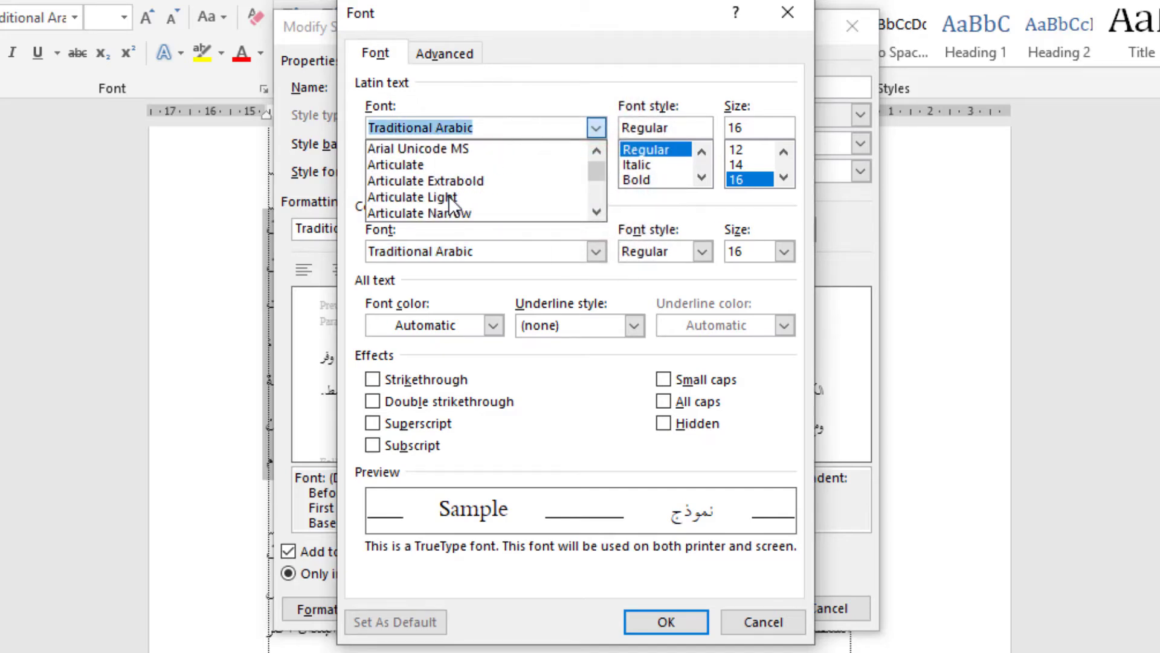
pyautogui.scroll(-15, 448, 196)
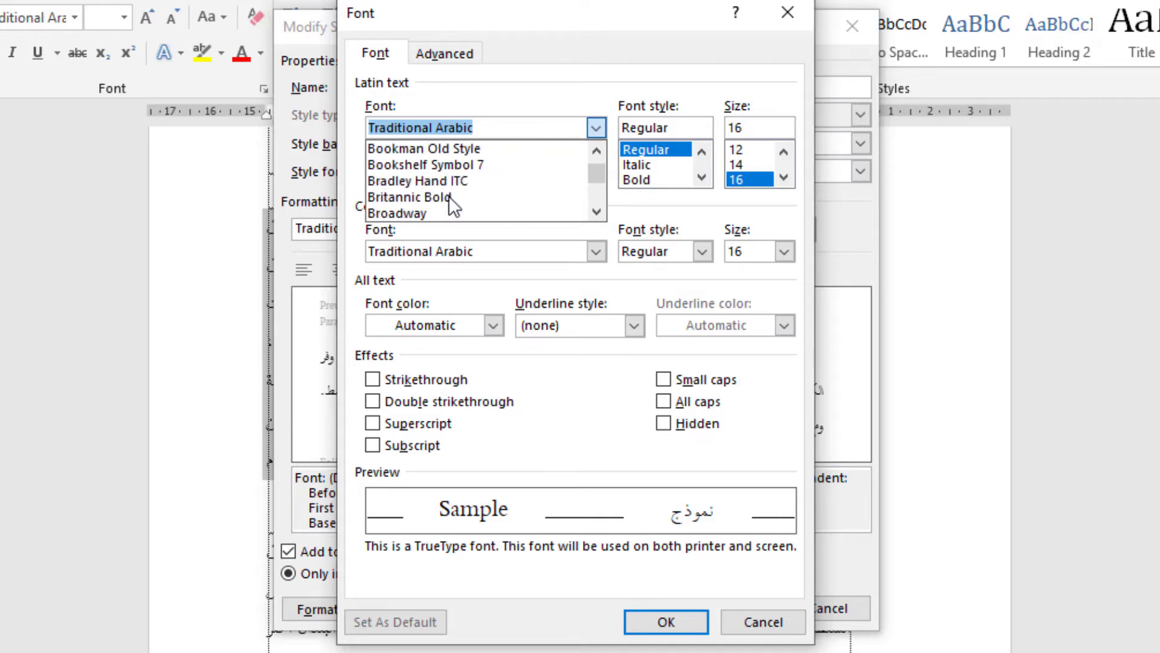
pyautogui.scroll(-1, 448, 195)
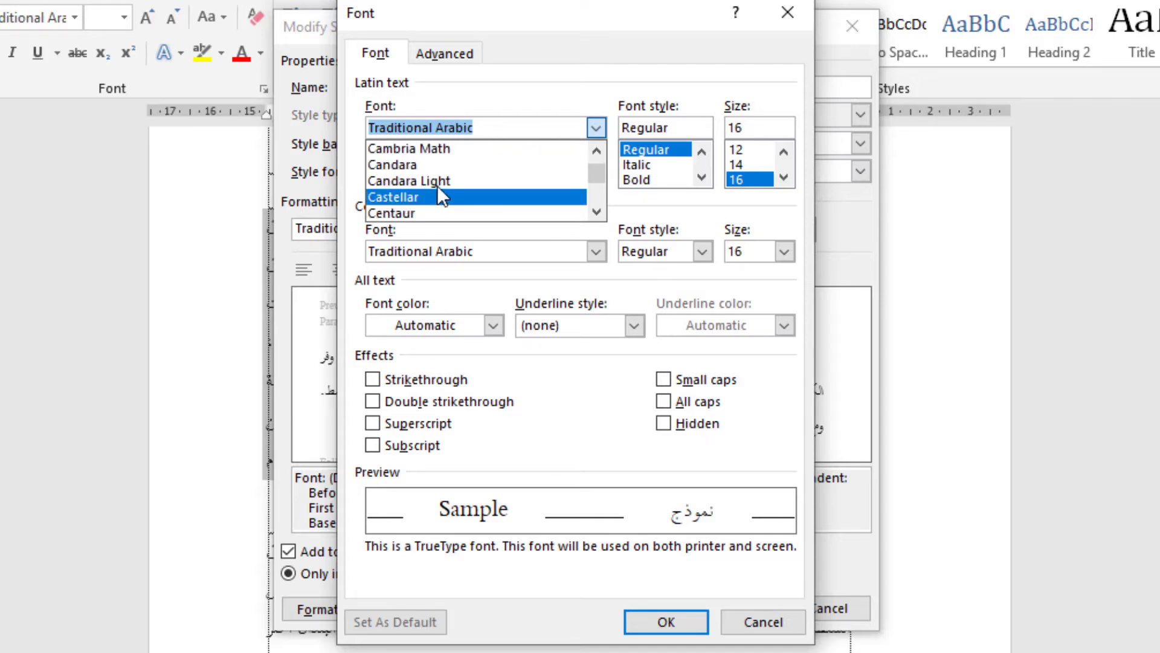
pyautogui.scroll(2, 441, 193)
pyautogui.scroll(-1, 441, 188)
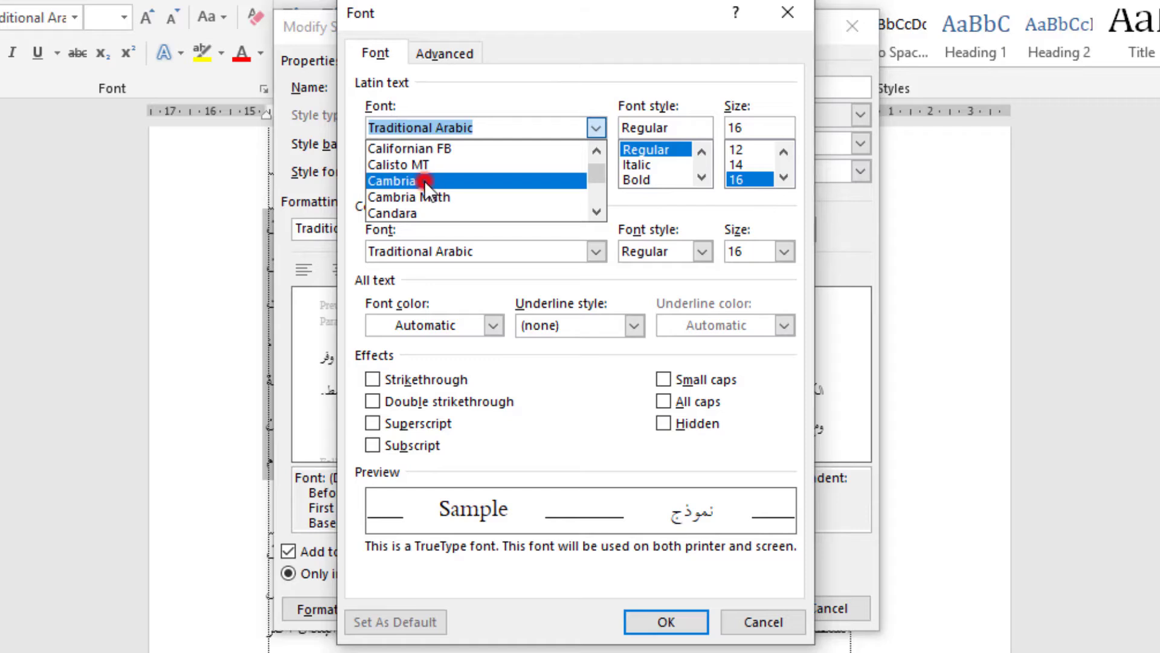
pyautogui.click(425, 179)
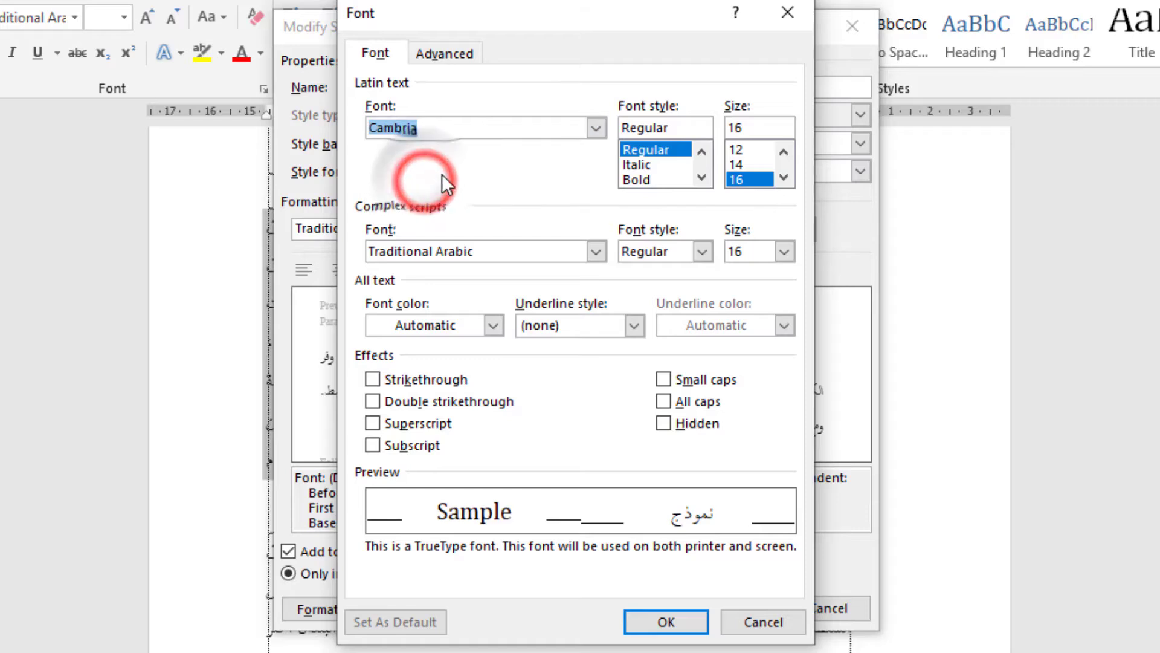
pyautogui.click(785, 151)
pyautogui.click(743, 164)
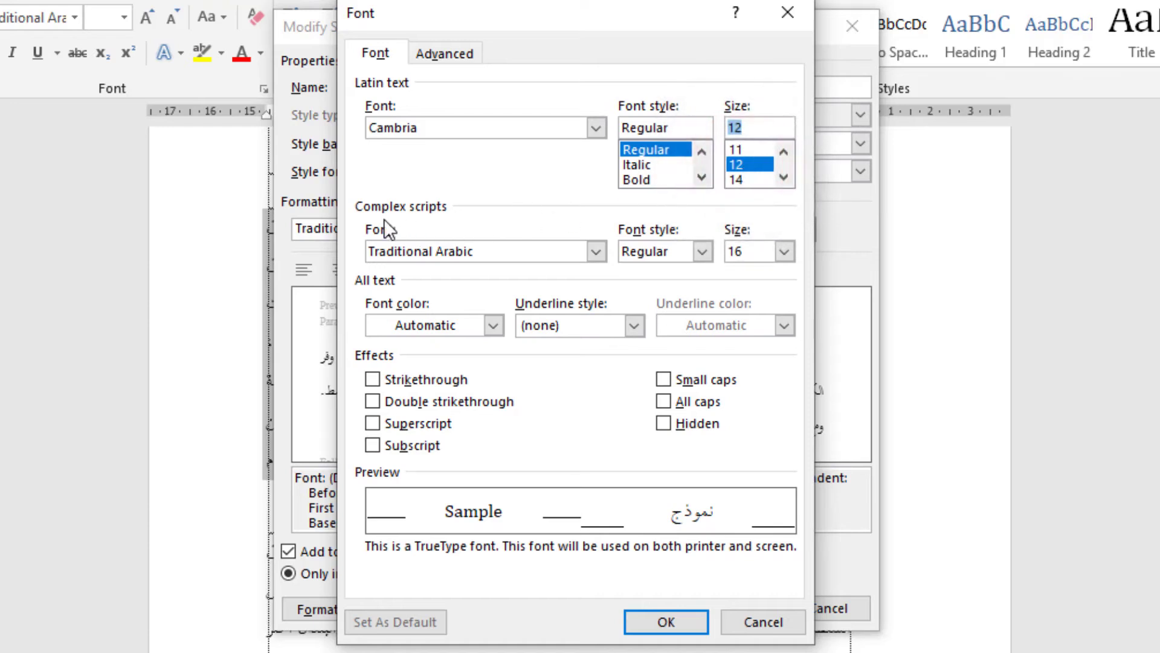
# Step: Set the Paragraf Normal style's complex scripts font to AL-Mohanad at size 18
pyautogui.click(596, 251)
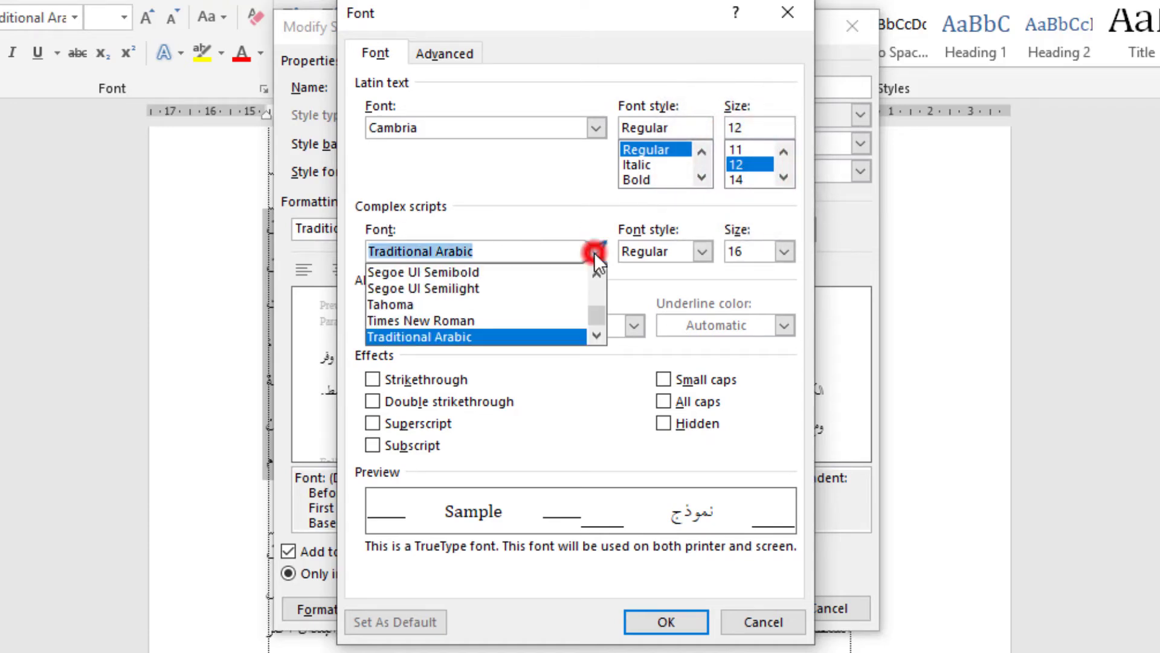
pyautogui.click(469, 335)
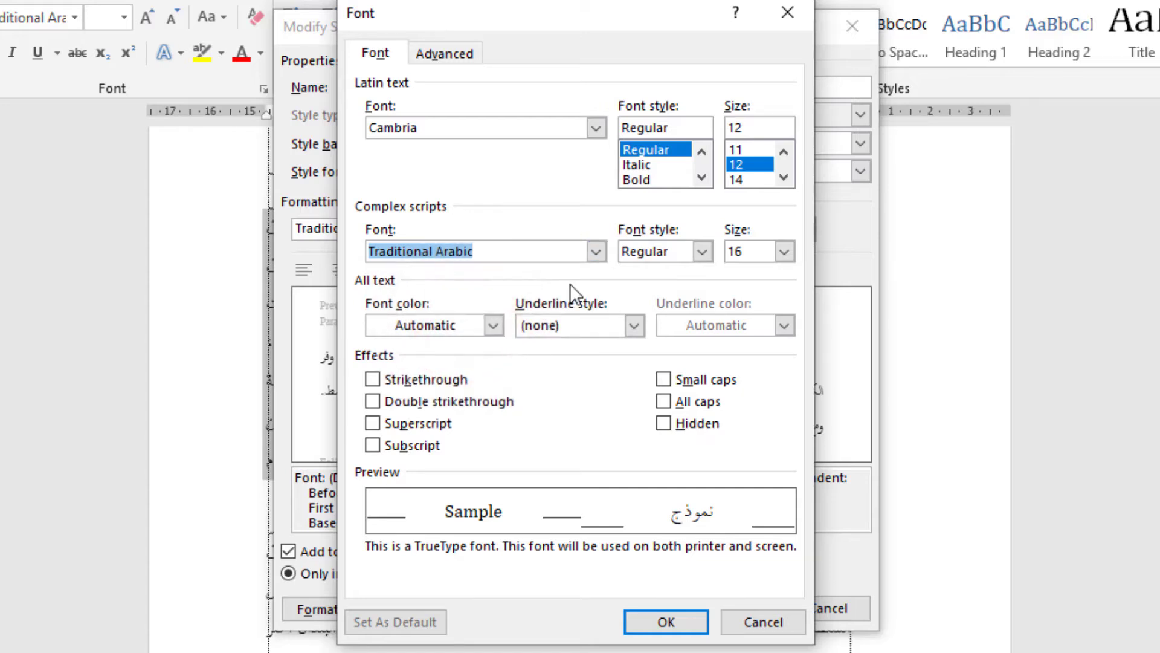
pyautogui.click(596, 251)
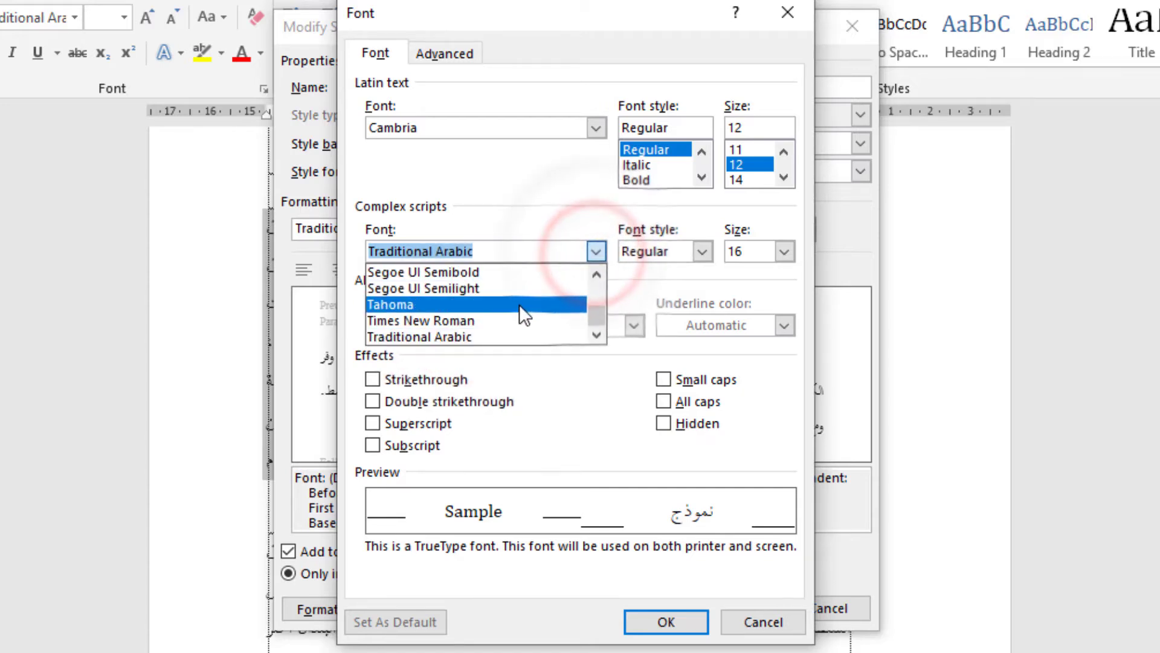
pyautogui.click(596, 334)
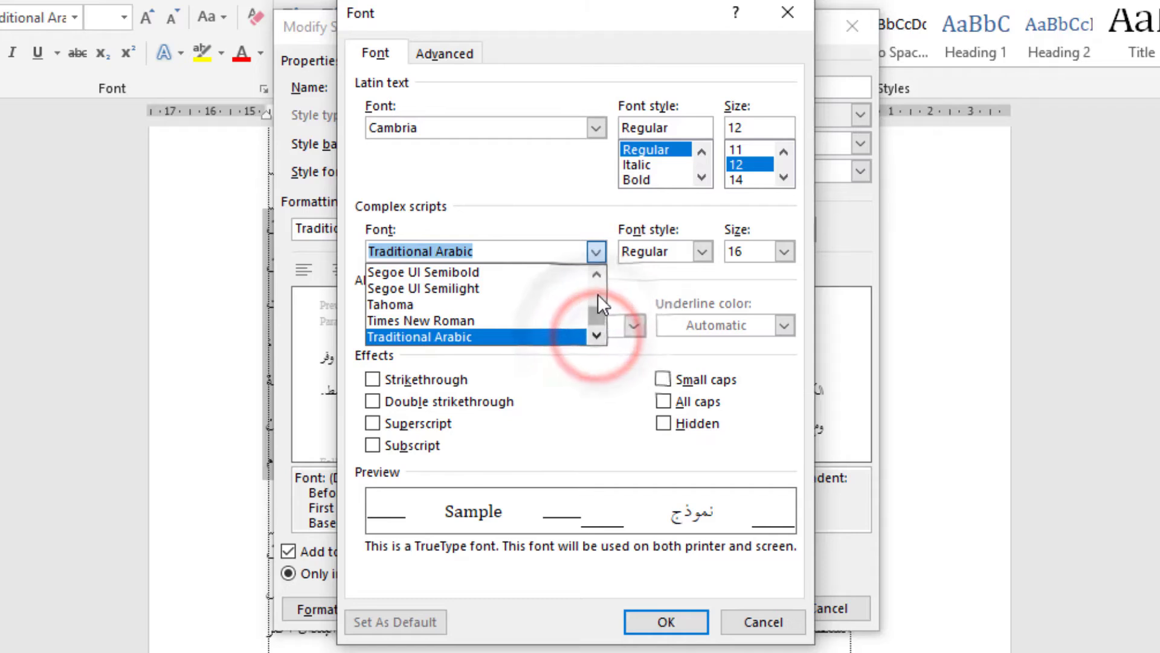
pyautogui.moveTo(600, 313); pyautogui.dragTo(600, 291)
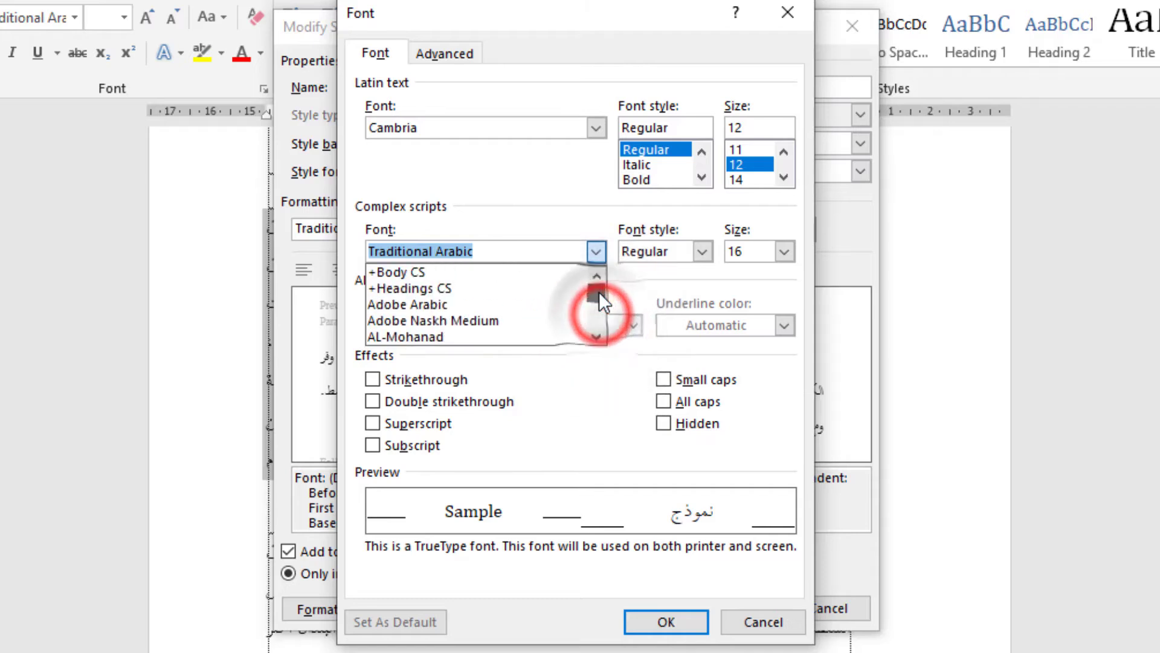
pyautogui.click(444, 336)
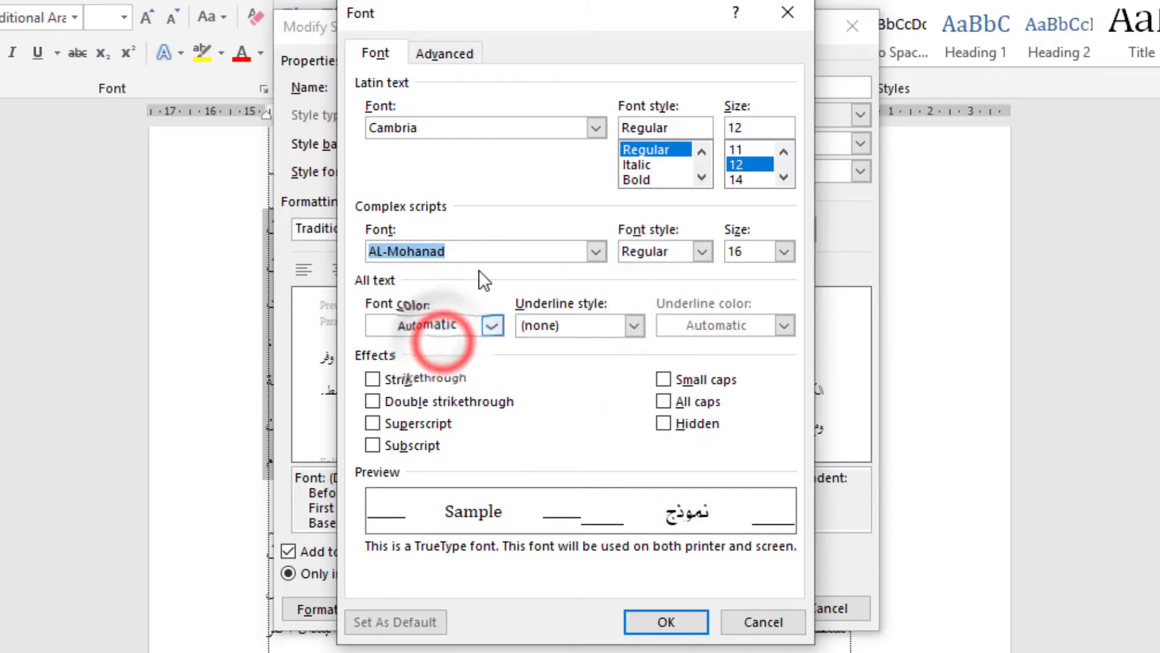
pyautogui.click(784, 251)
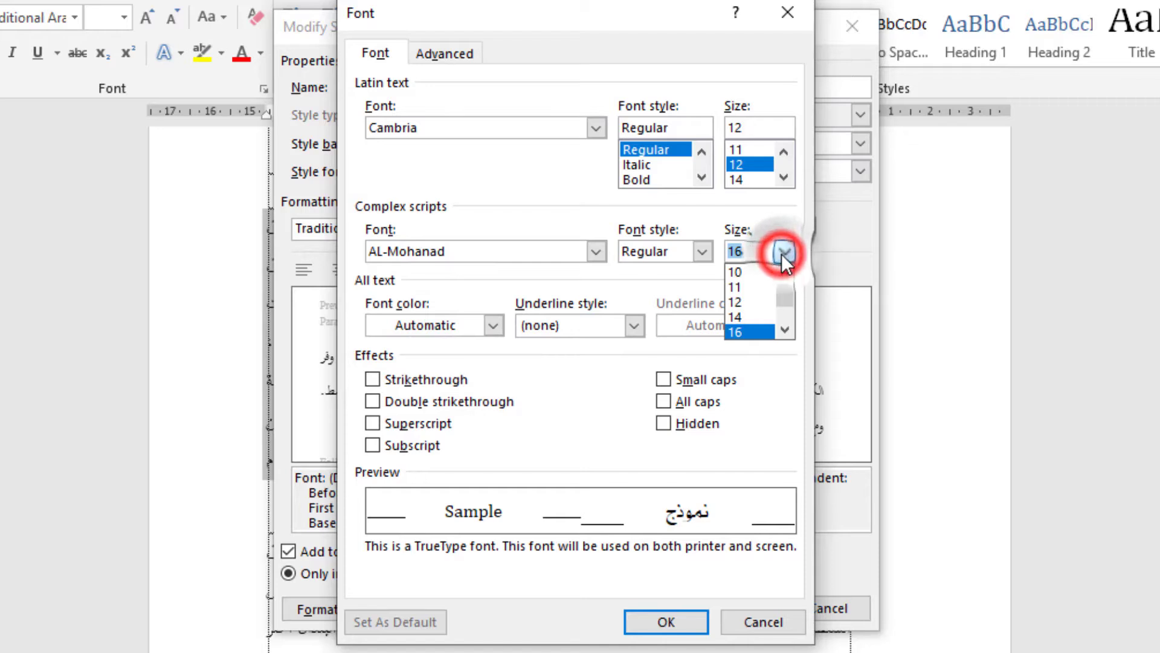
pyautogui.click(785, 330)
pyautogui.click(742, 333)
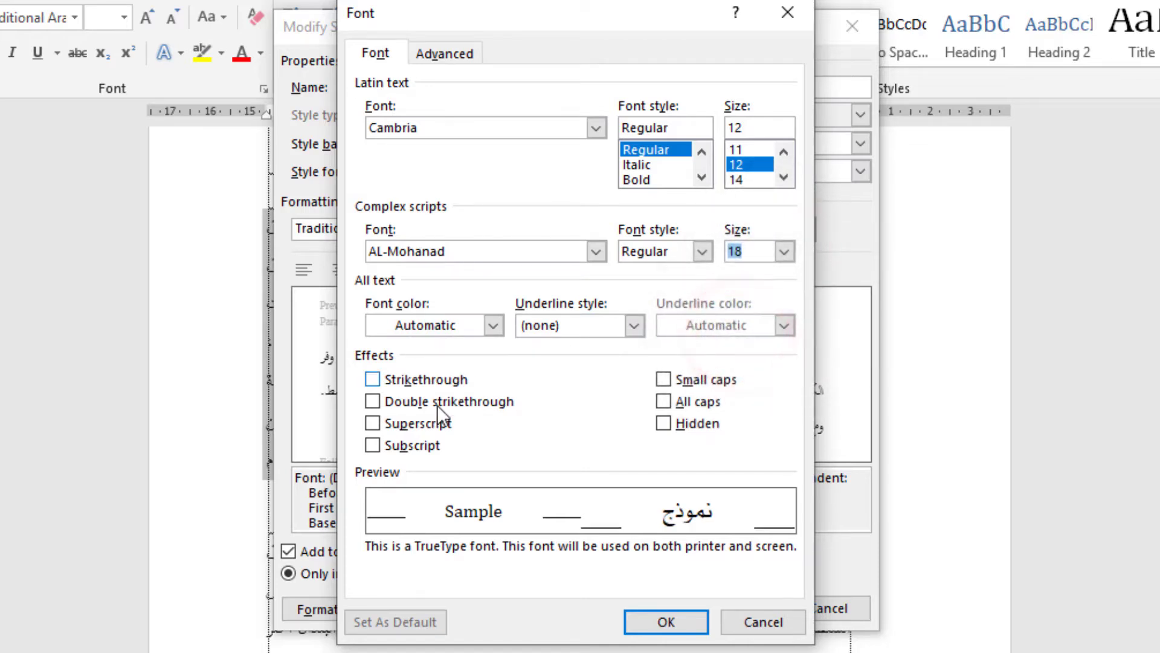
pyautogui.click(664, 623)
# Step: Give the Paragraf Normal style 1.5 line spacing with 6 pt before and after paragraphs, and save the style
pyautogui.click(331, 611)
pyautogui.click(380, 397)
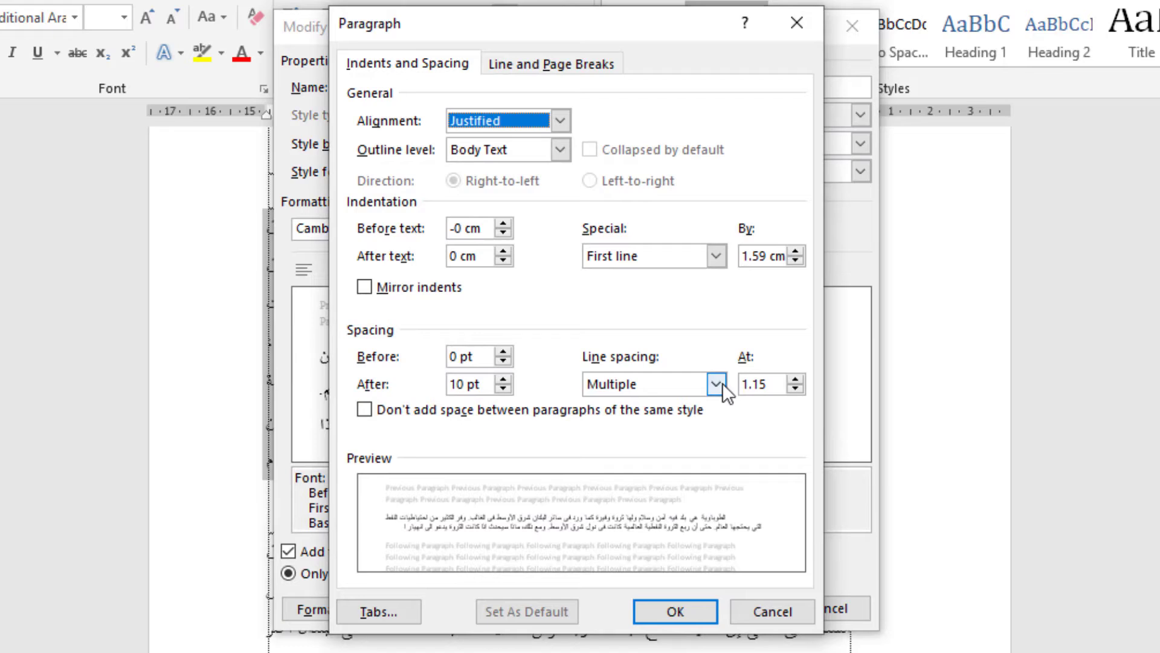
pyautogui.click(719, 382)
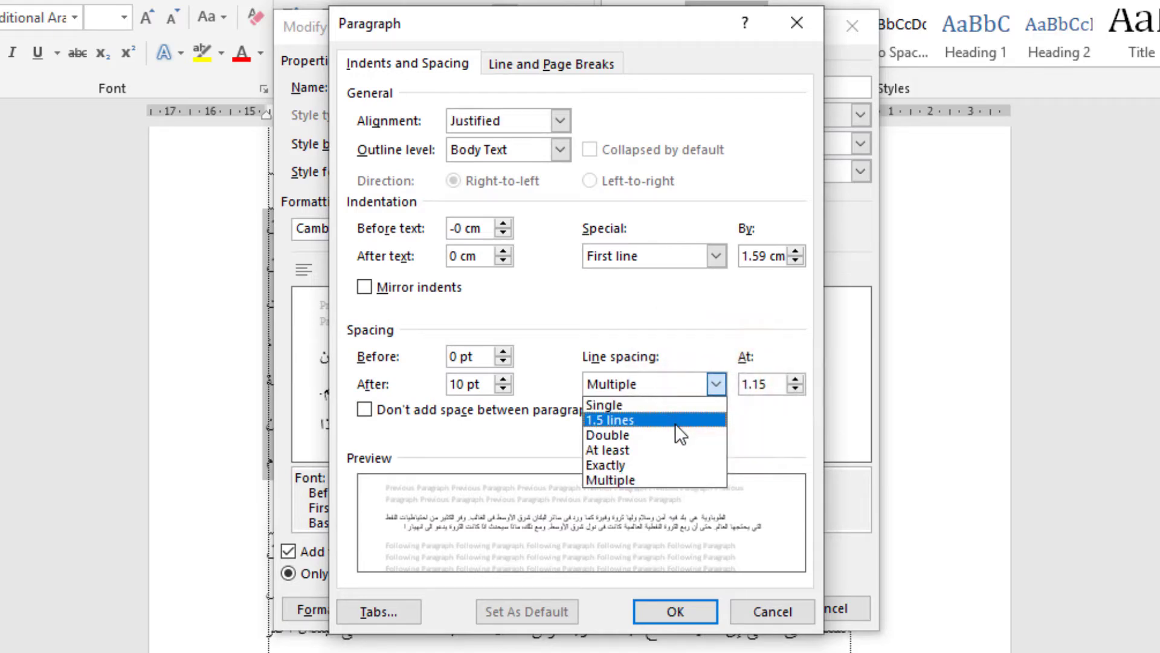
pyautogui.click(676, 423)
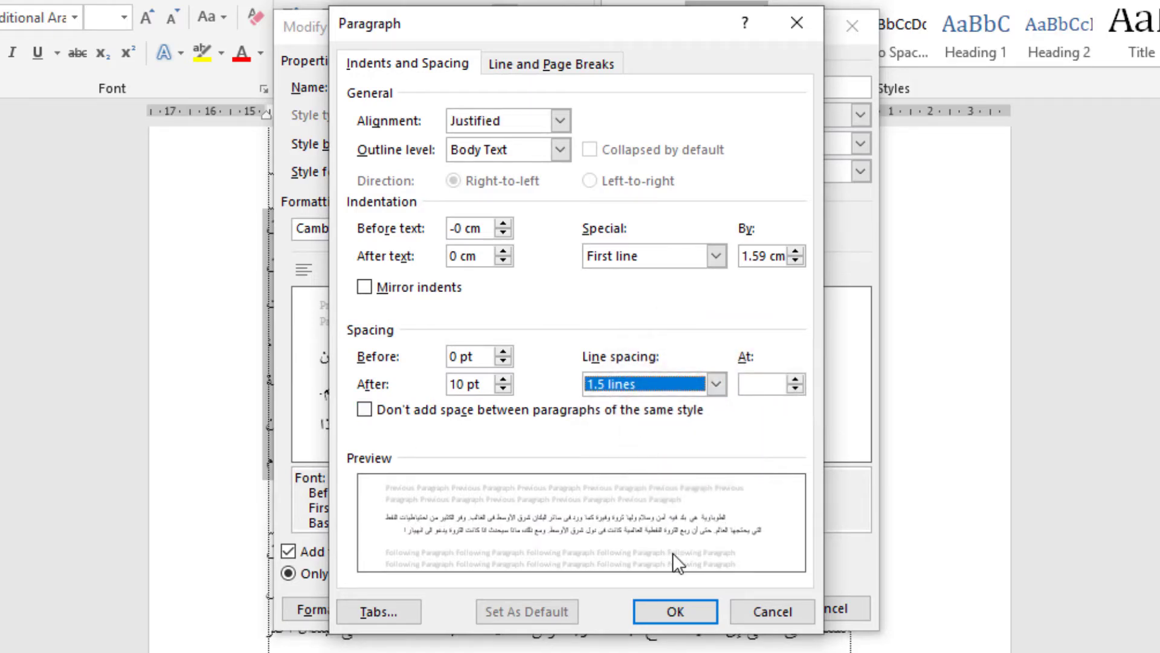
pyautogui.click(500, 352)
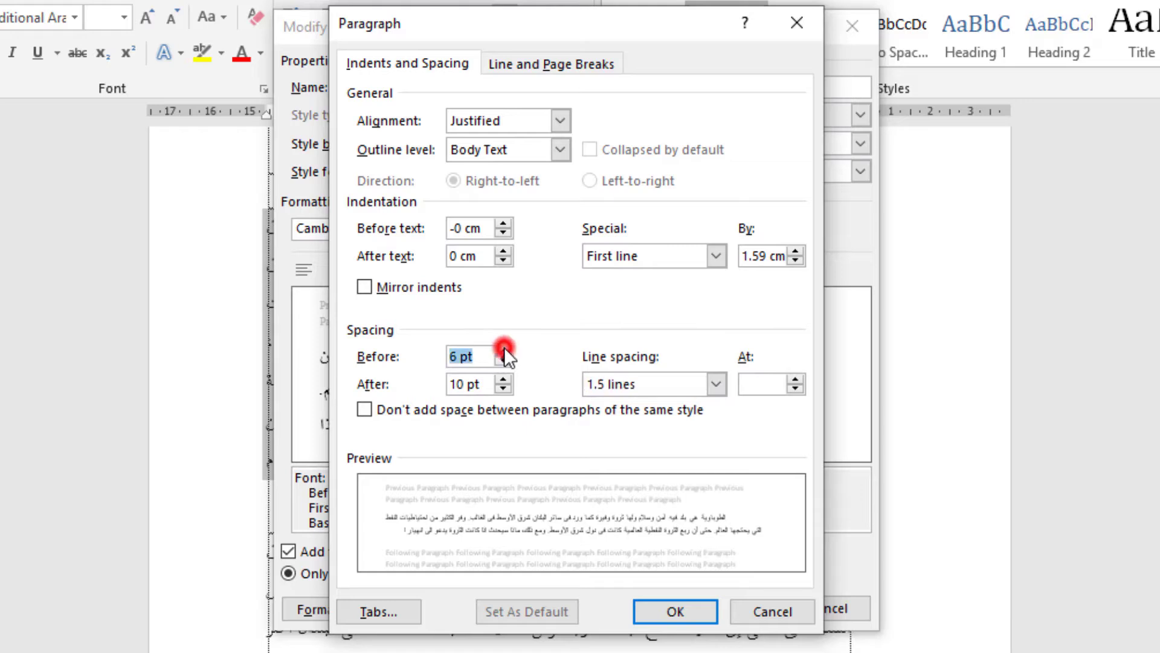
pyautogui.click(502, 388)
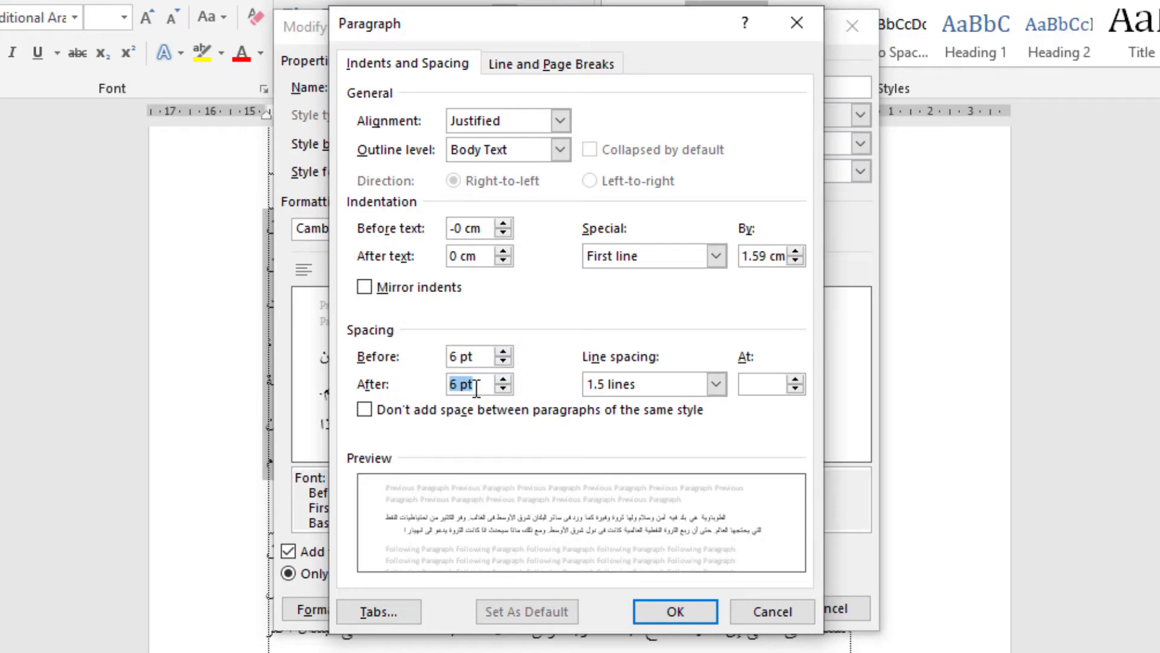
pyautogui.click(684, 610)
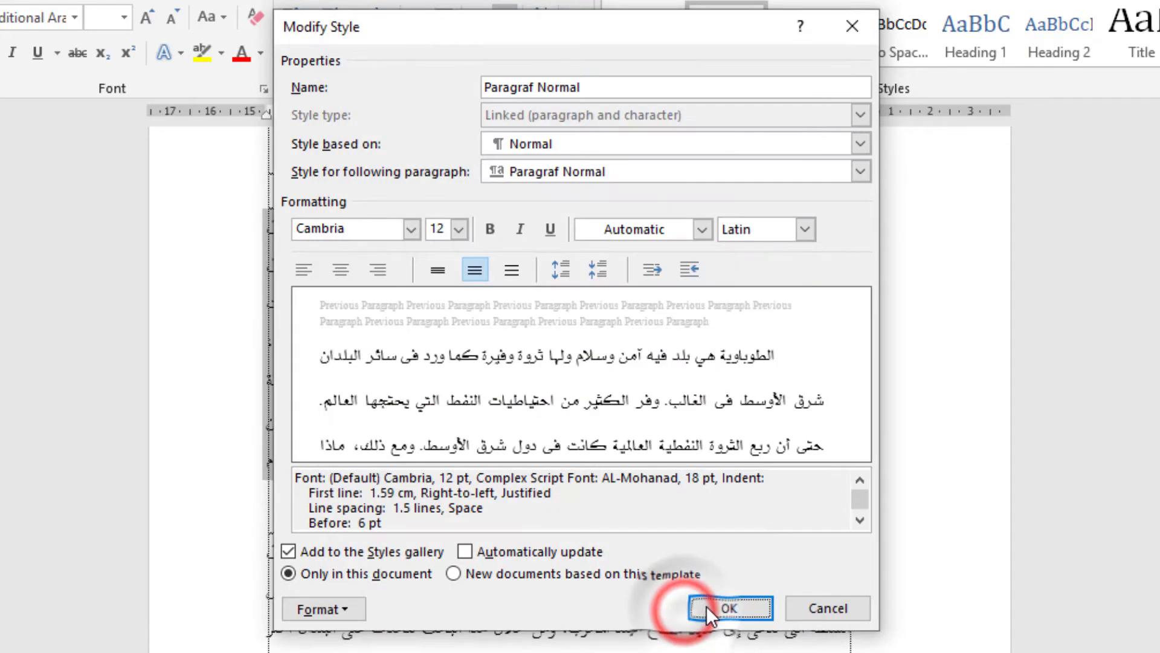
pyautogui.click(730, 609)
# Step: Reapply the Paragraf Normal style to the whole first body paragraph and check the result down to its last line
pyautogui.click(371, 206)
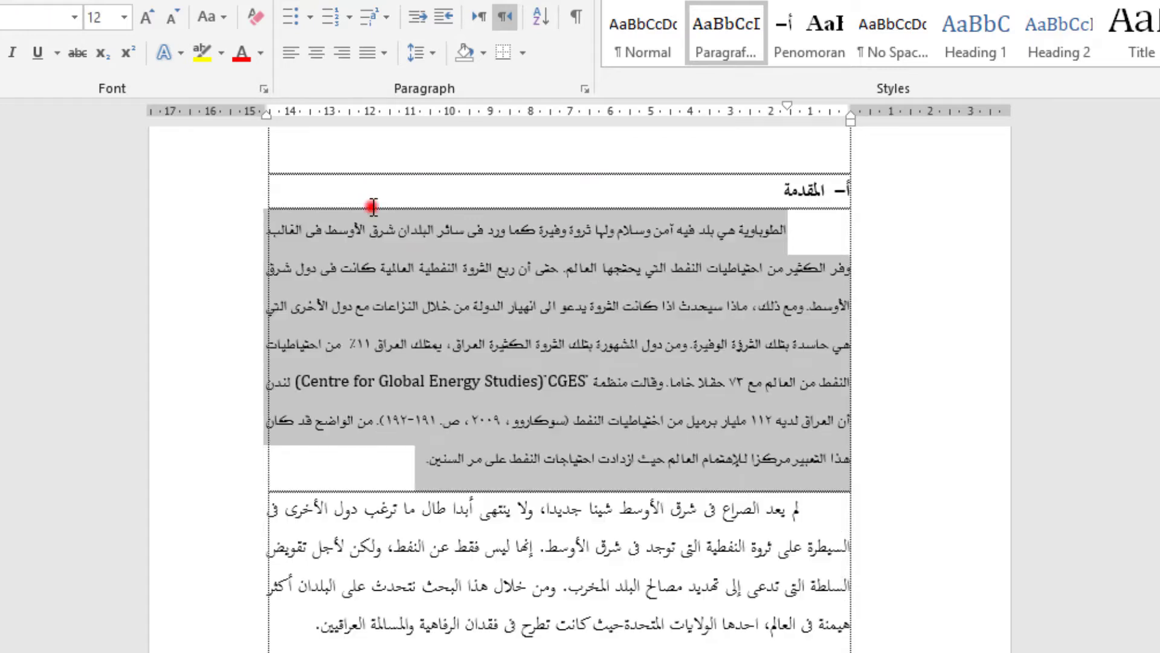
pyautogui.click(384, 249)
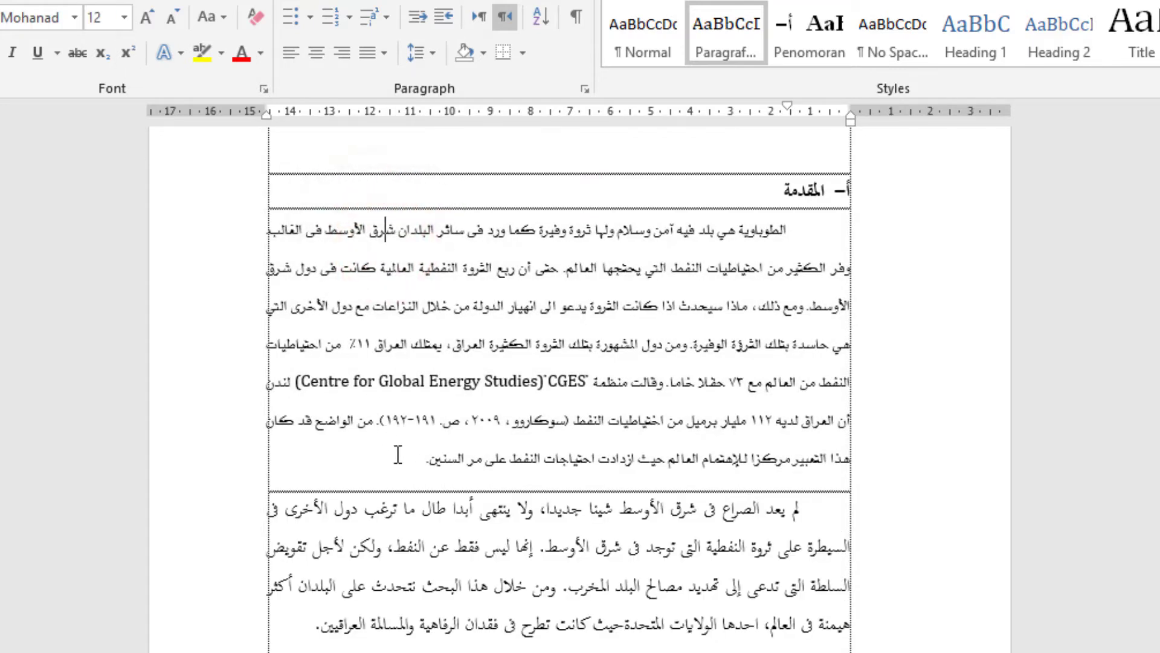
pyautogui.moveTo(393, 456); pyautogui.dragTo(836, 237)
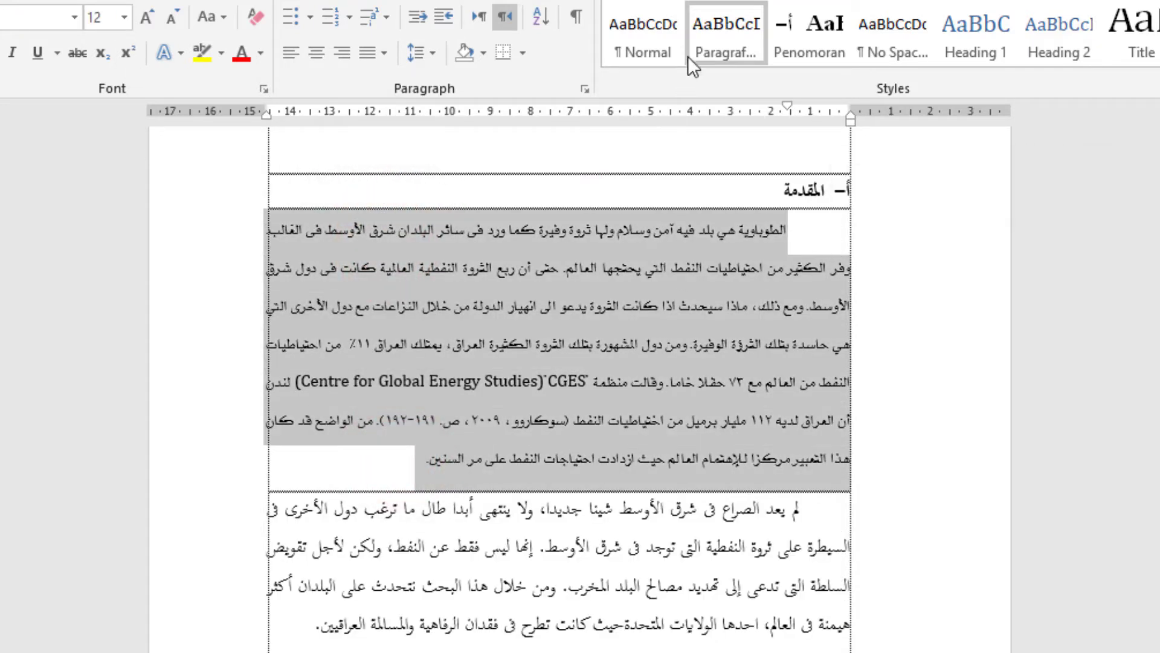
pyautogui.click(723, 40)
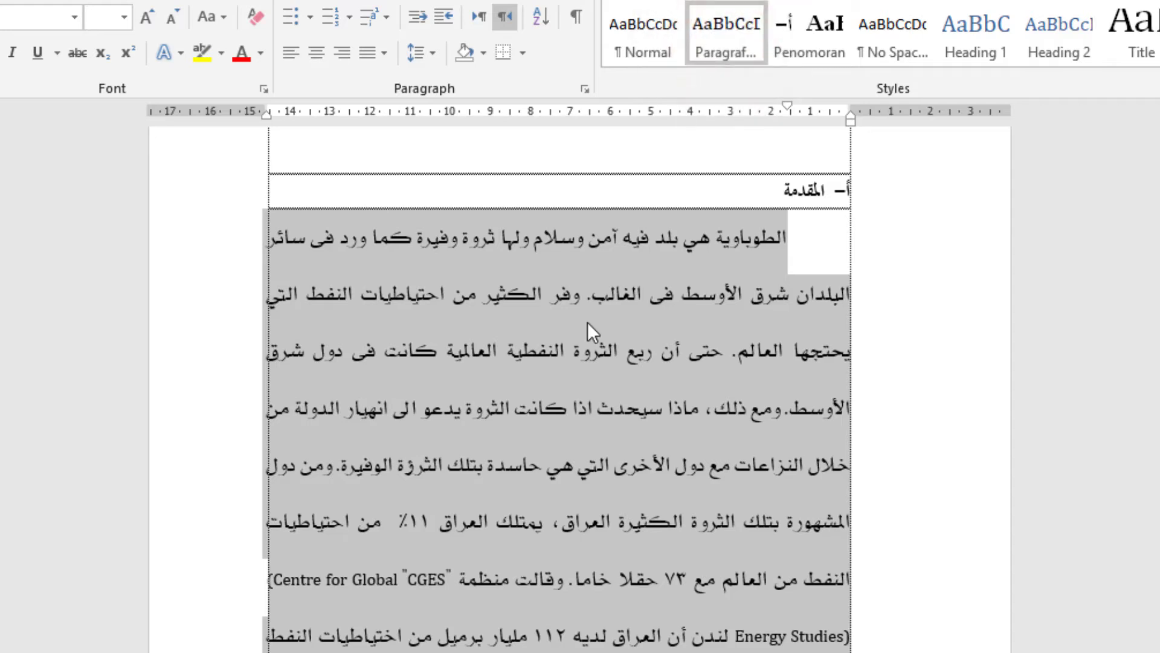
pyautogui.scroll(-2, 587, 321)
pyautogui.scroll(-2, 587, 326)
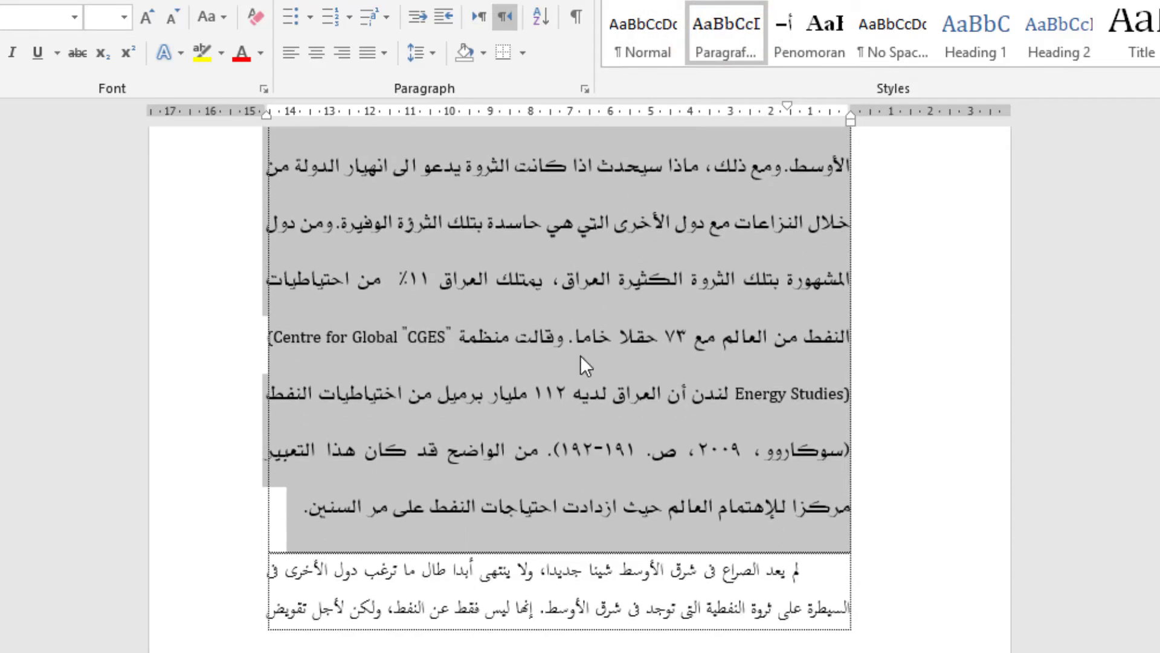
pyautogui.scroll(5, 449, 476)
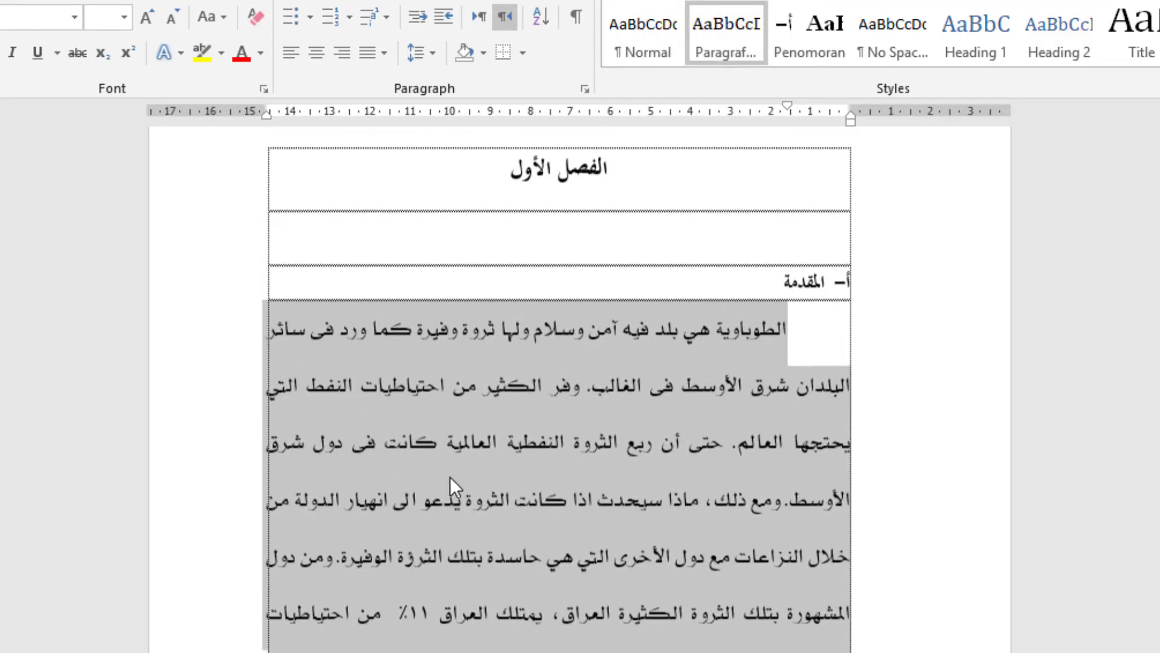
pyautogui.click(656, 290)
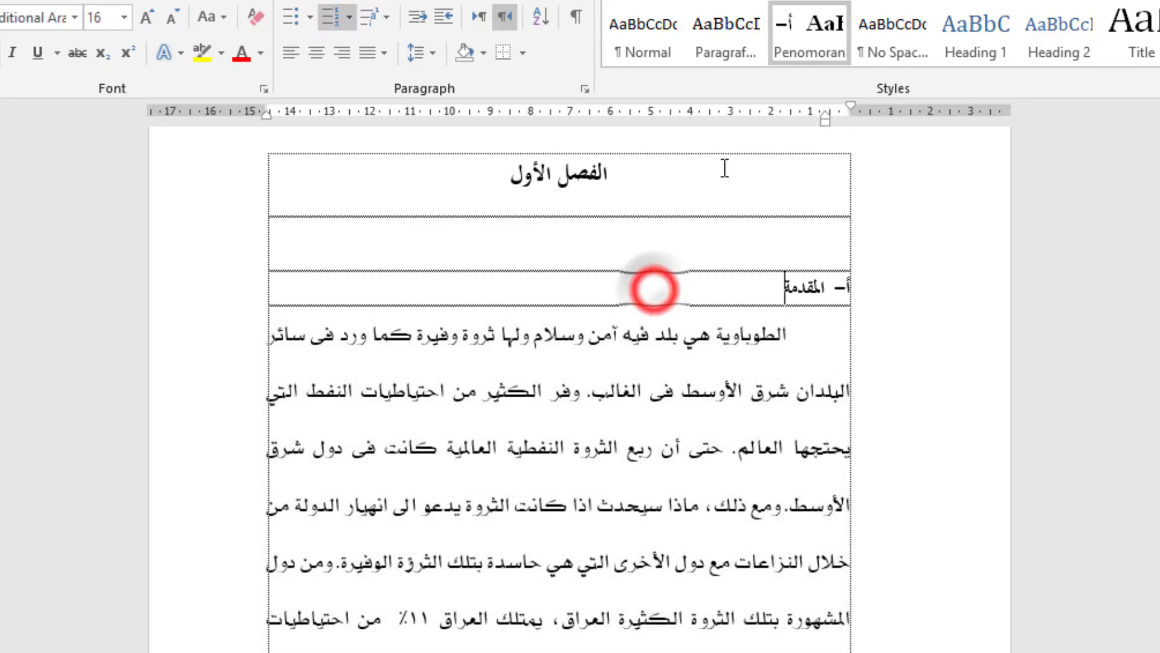
pyautogui.click(722, 43)
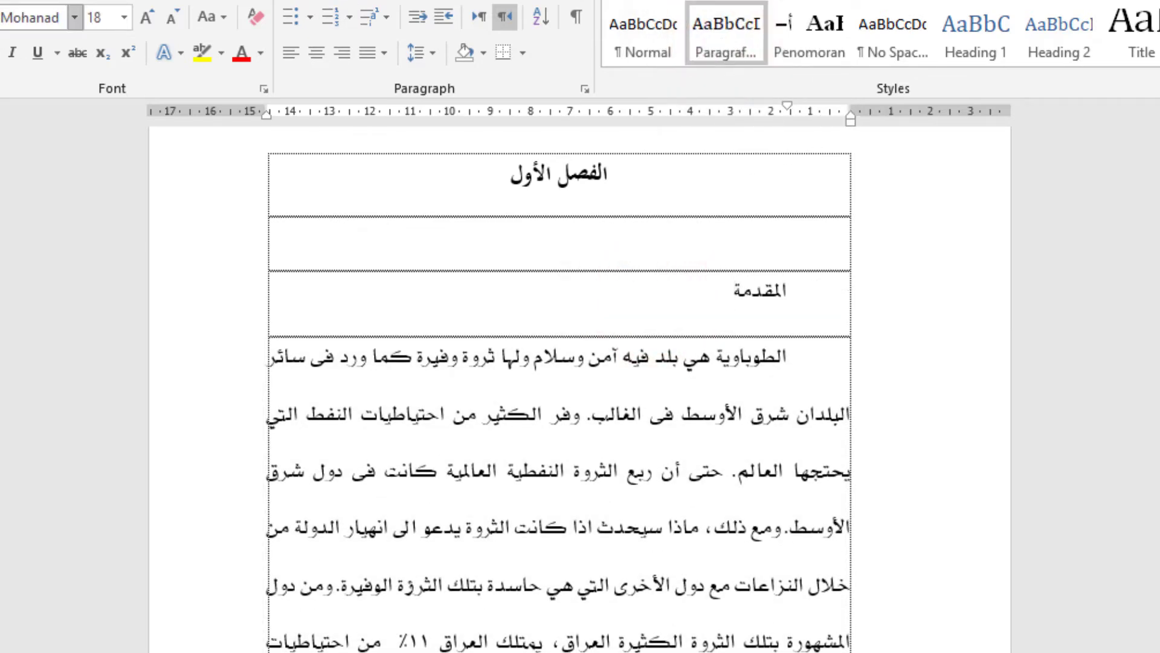
pyautogui.hotkey('ctrl', 'z')
# Step: Modify the Paragraf Normal style so its complex scripts font size is 16
pyautogui.click(609, 481)
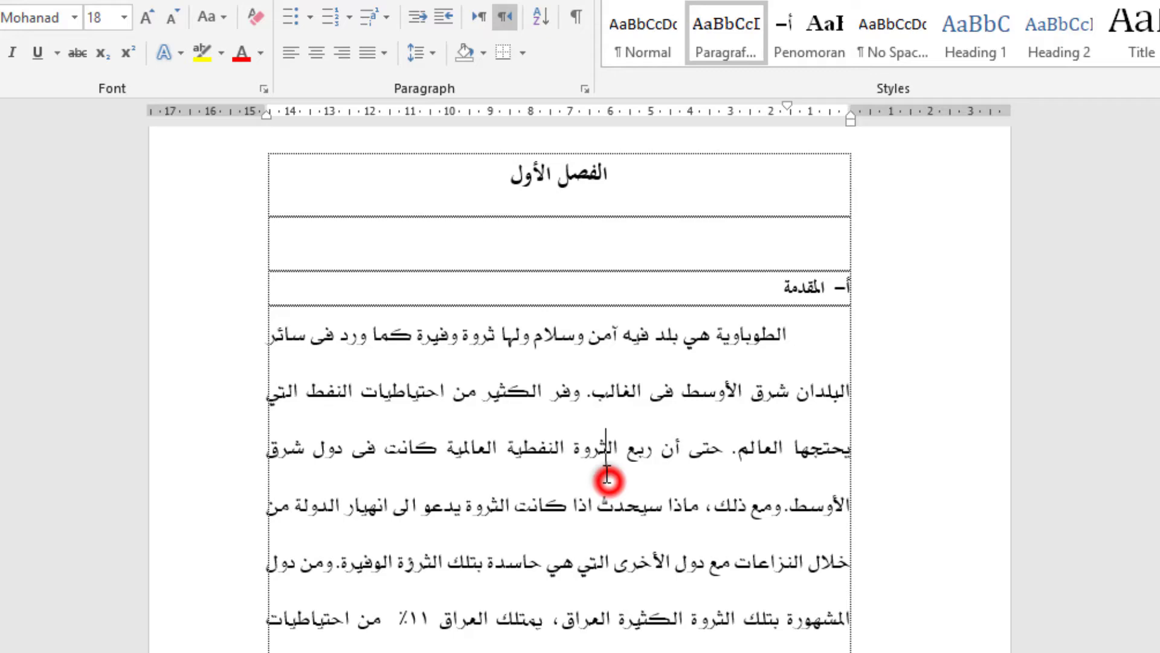
pyautogui.click(709, 46)
pyautogui.rightClick(709, 45)
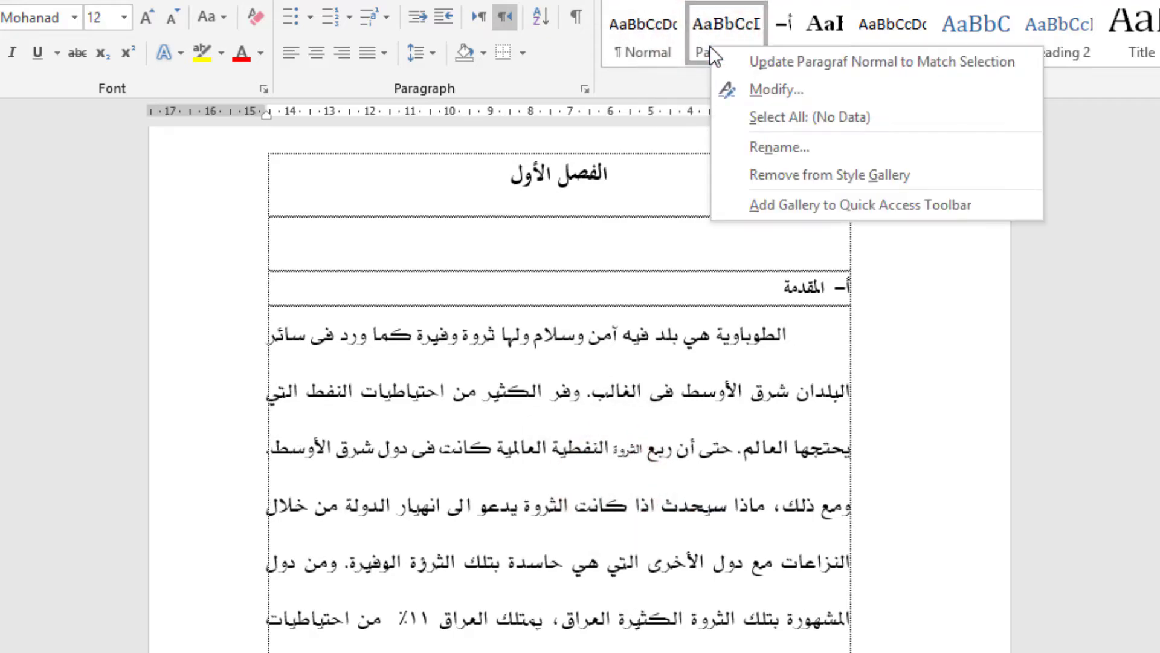
pyautogui.click(747, 86)
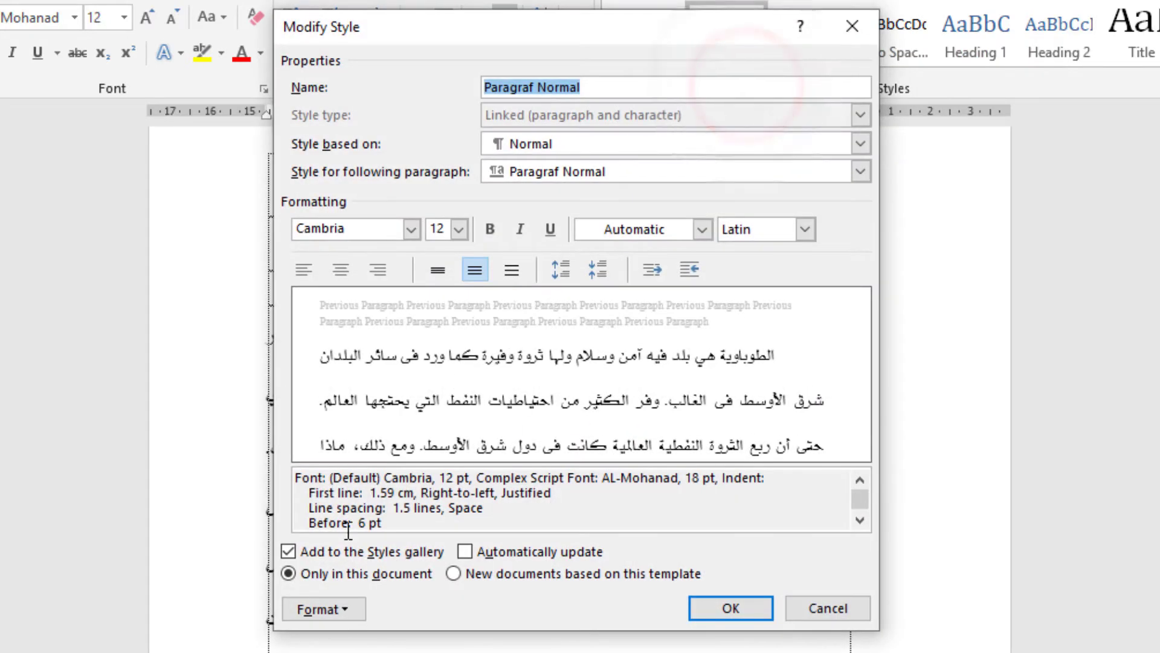
pyautogui.click(324, 609)
pyautogui.click(363, 370)
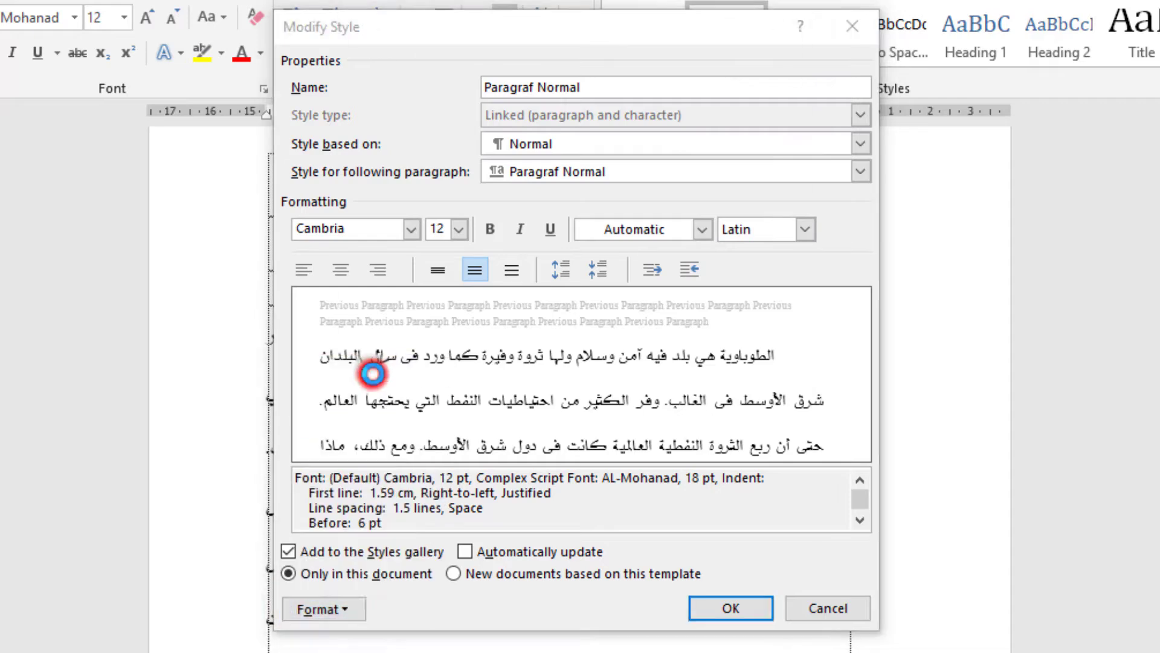
pyautogui.click(377, 53)
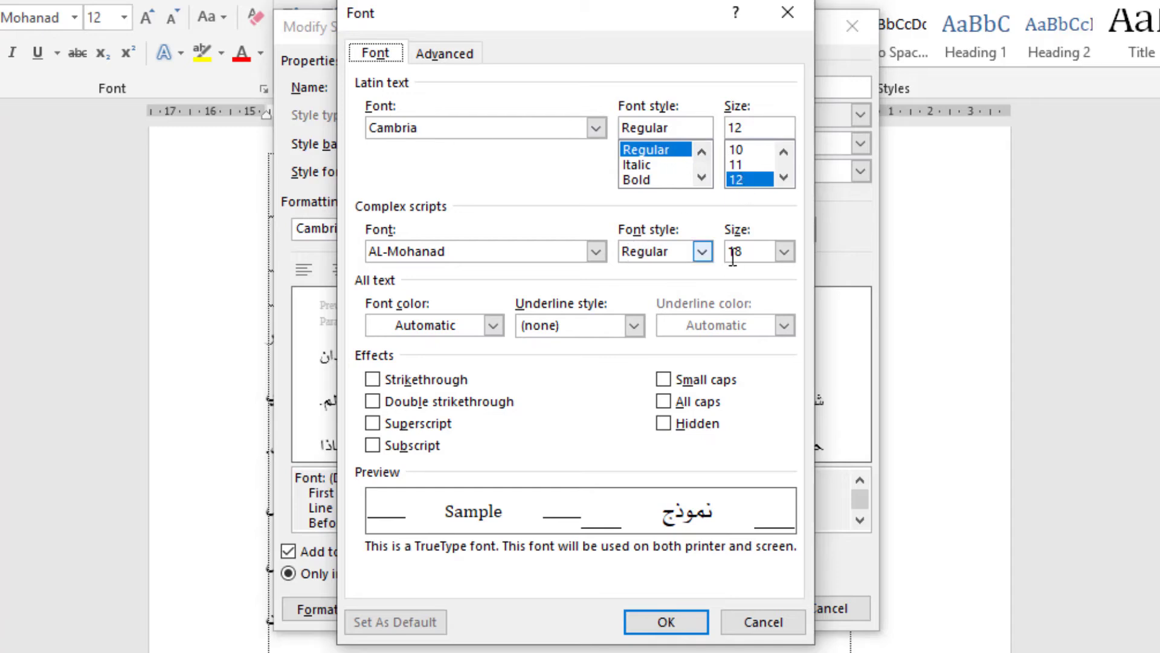
pyautogui.click(795, 251)
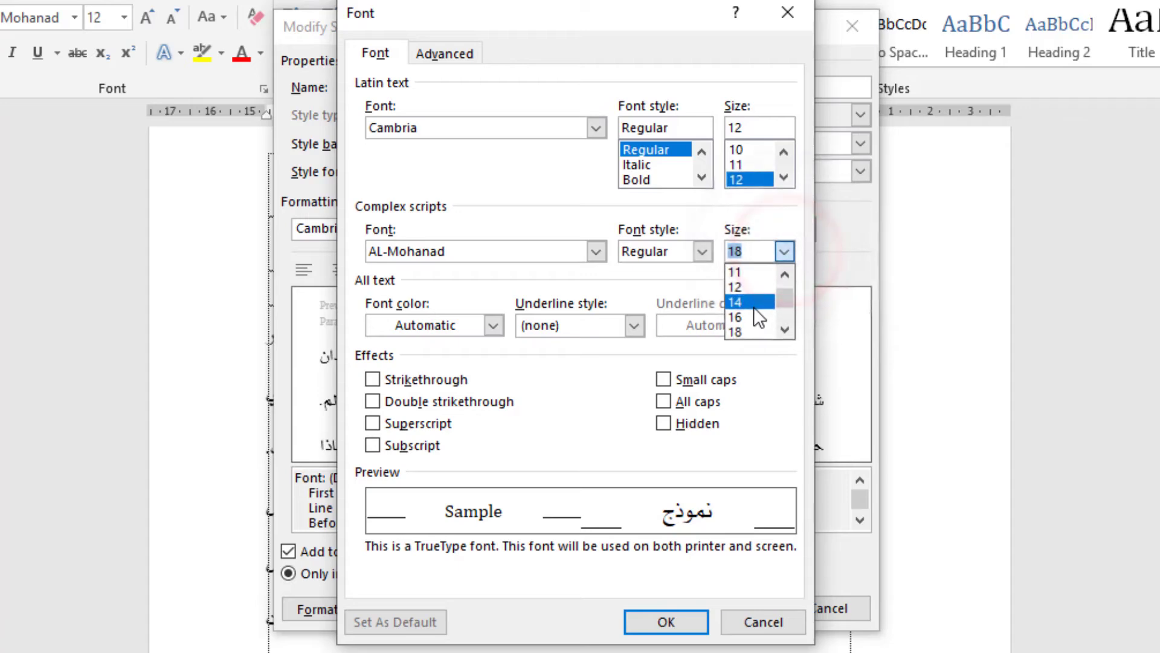
pyautogui.click(747, 316)
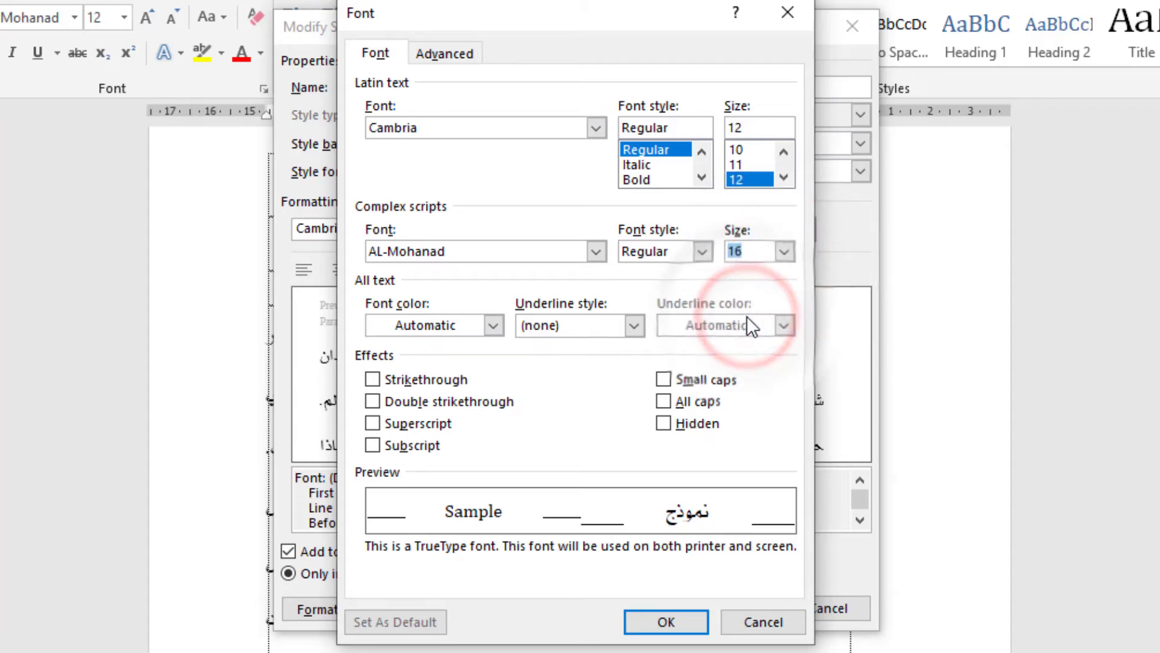
pyautogui.click(687, 632)
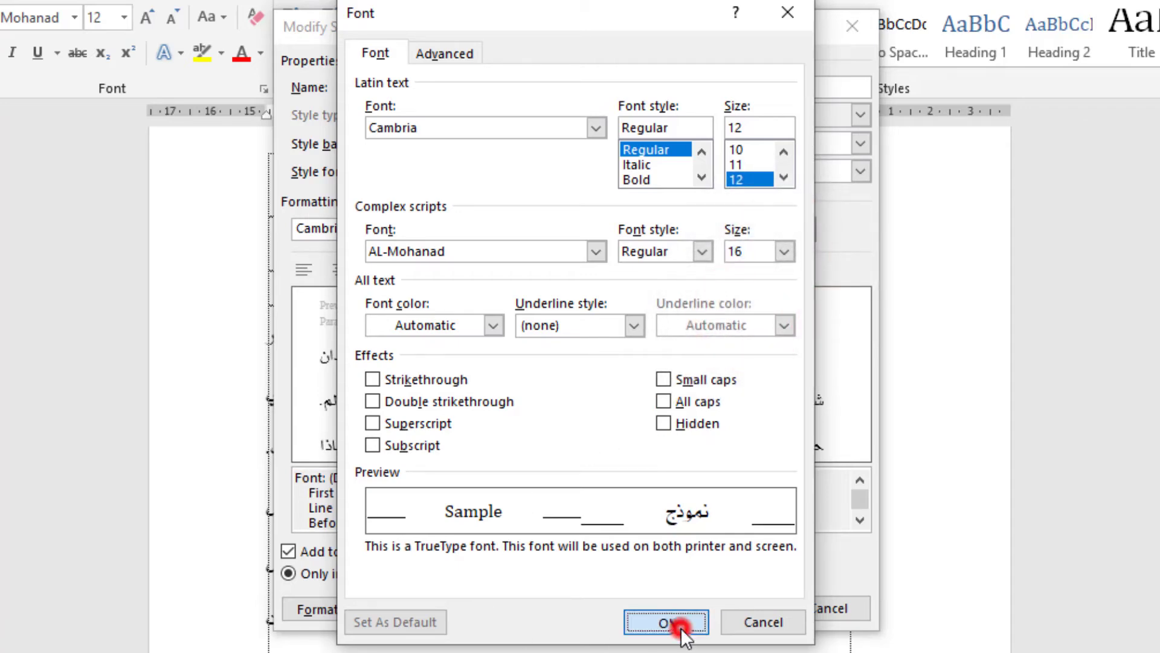
# Step: Set the Paragraf Normal style's line spacing to Single and save the modified style
pyautogui.click(317, 608)
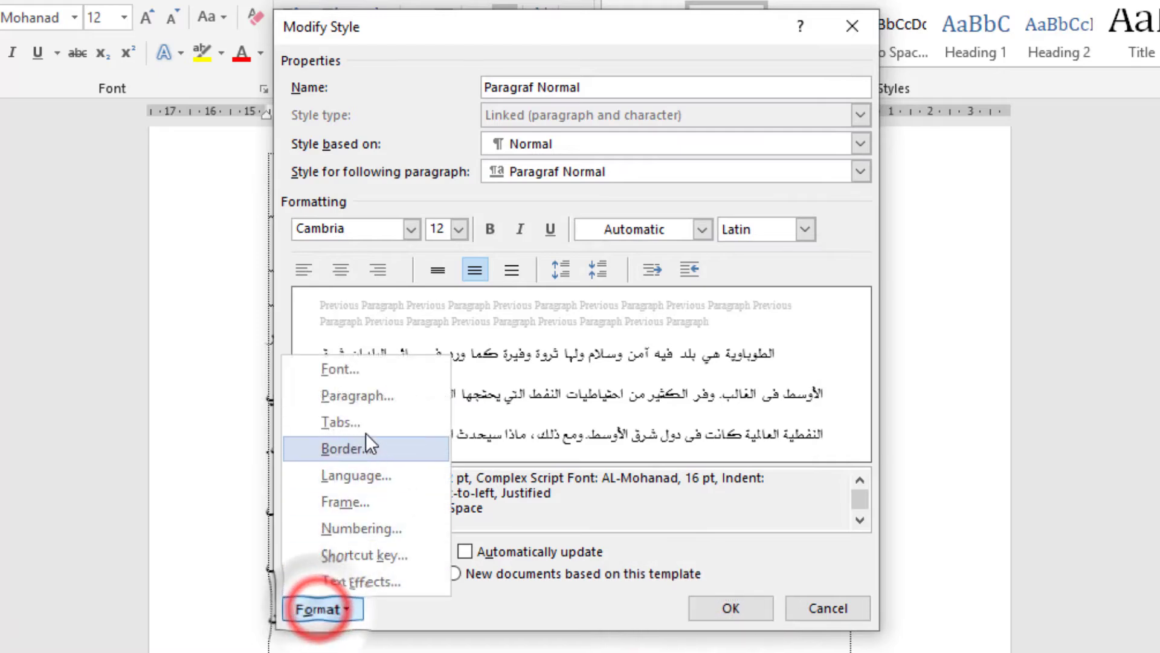
pyautogui.click(365, 396)
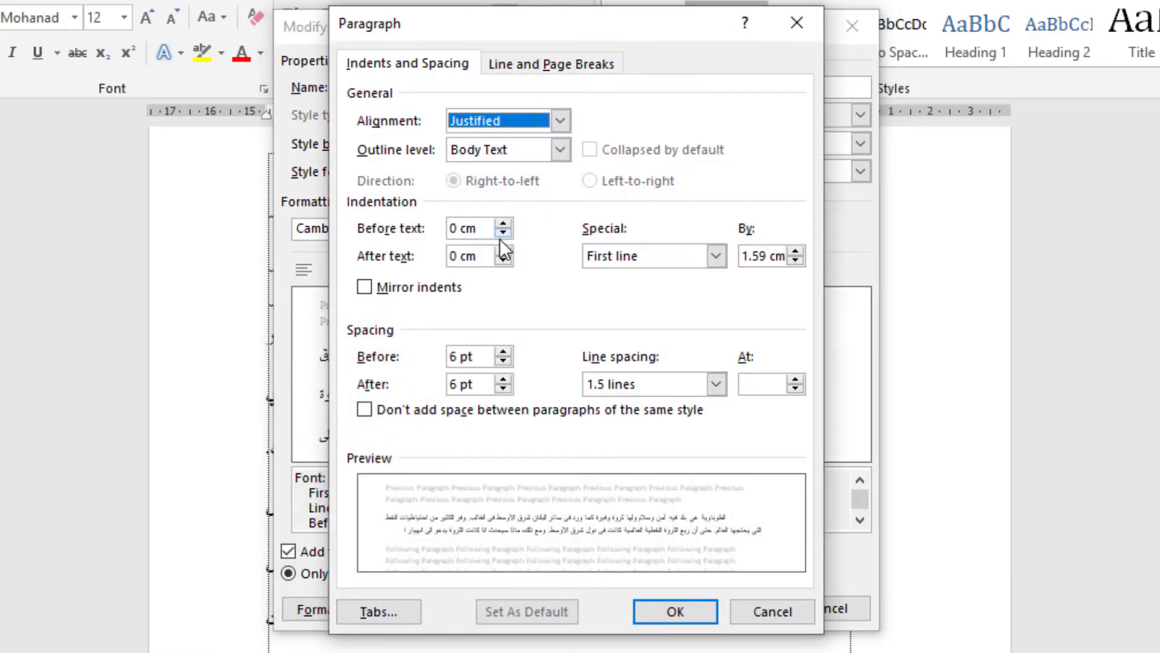
pyautogui.click(716, 384)
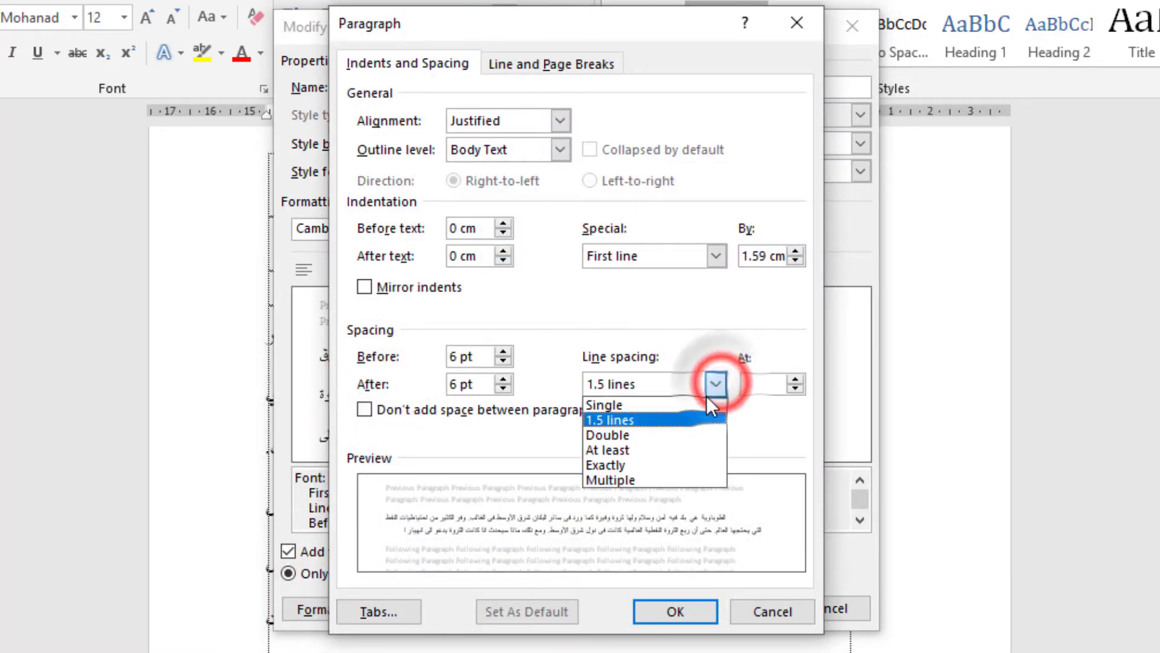
pyautogui.click(668, 404)
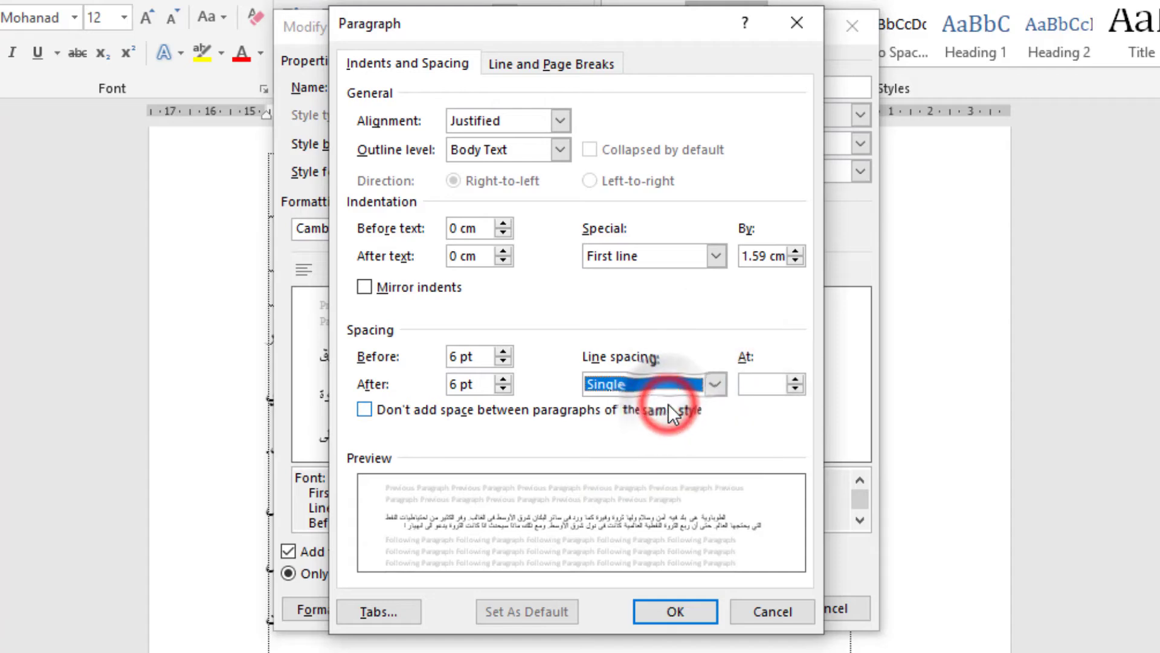
pyautogui.click(663, 612)
pyautogui.click(716, 607)
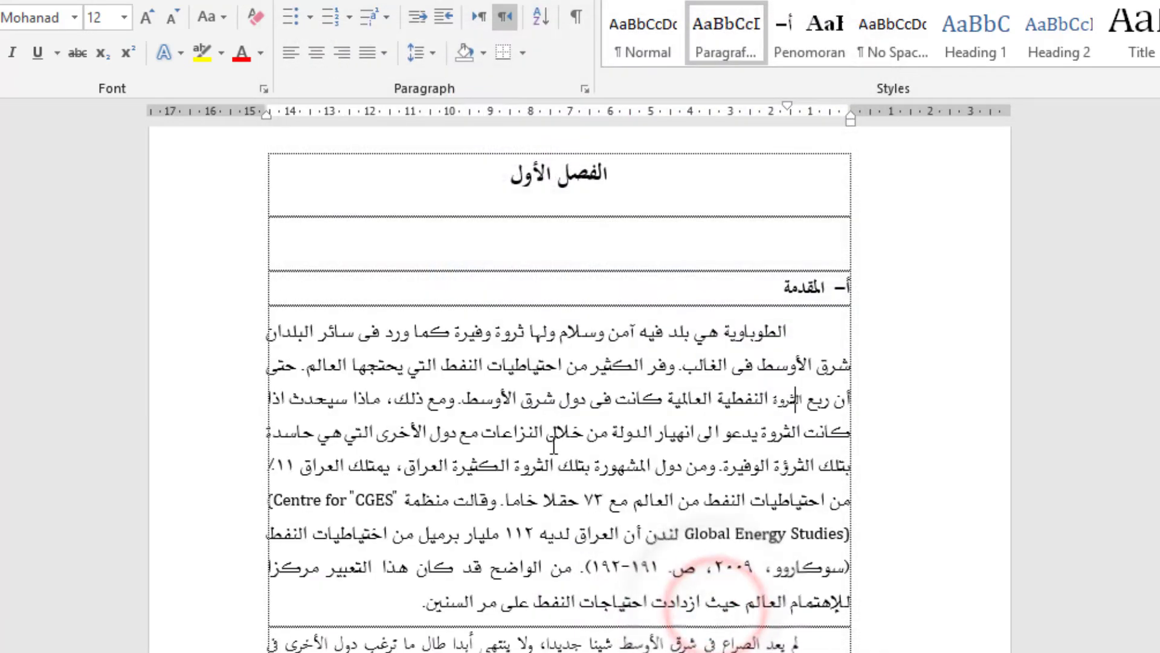
# Step: Add a new paragraph reading "الفقرة الثانية" directly after the first body paragraph
pyautogui.scroll(-2, 583, 444)
pyautogui.scroll(-1, 584, 444)
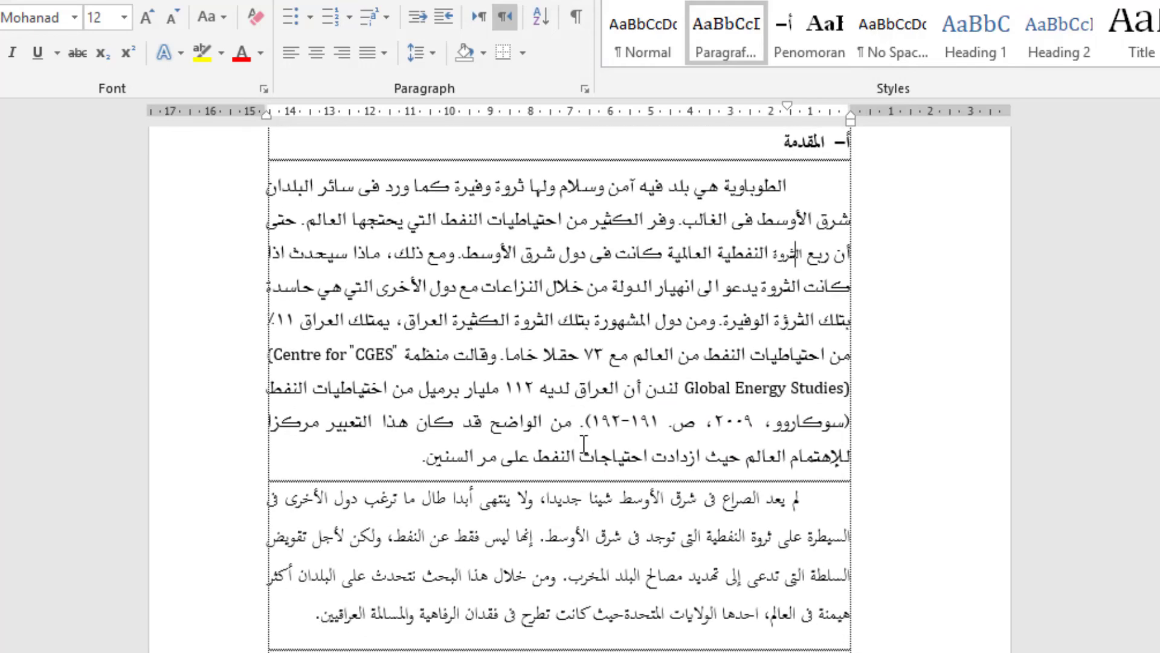
pyautogui.scroll(1, 584, 444)
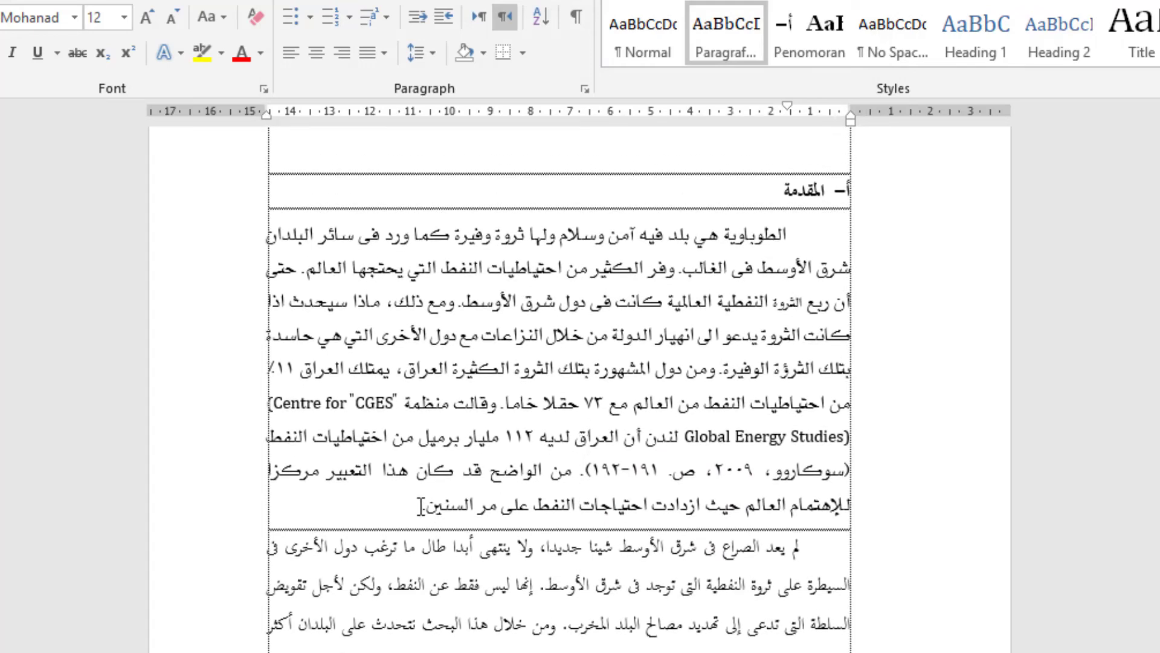
pyautogui.click(417, 507)
pyautogui.scroll(-3, 393, 490)
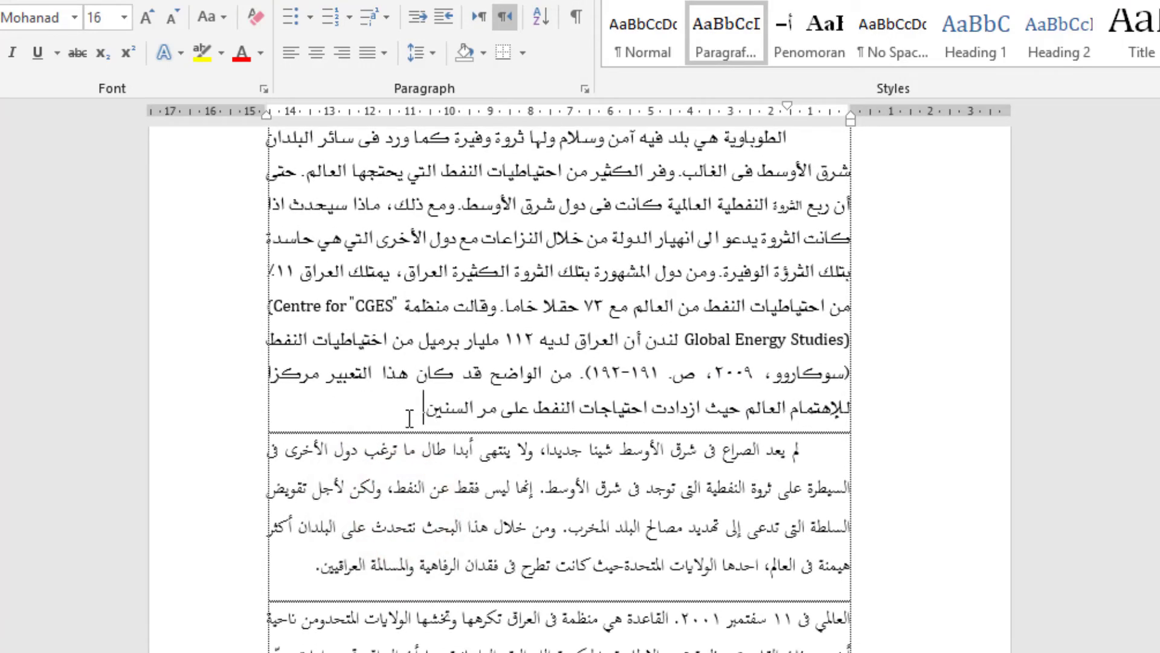
pyautogui.press('Return')
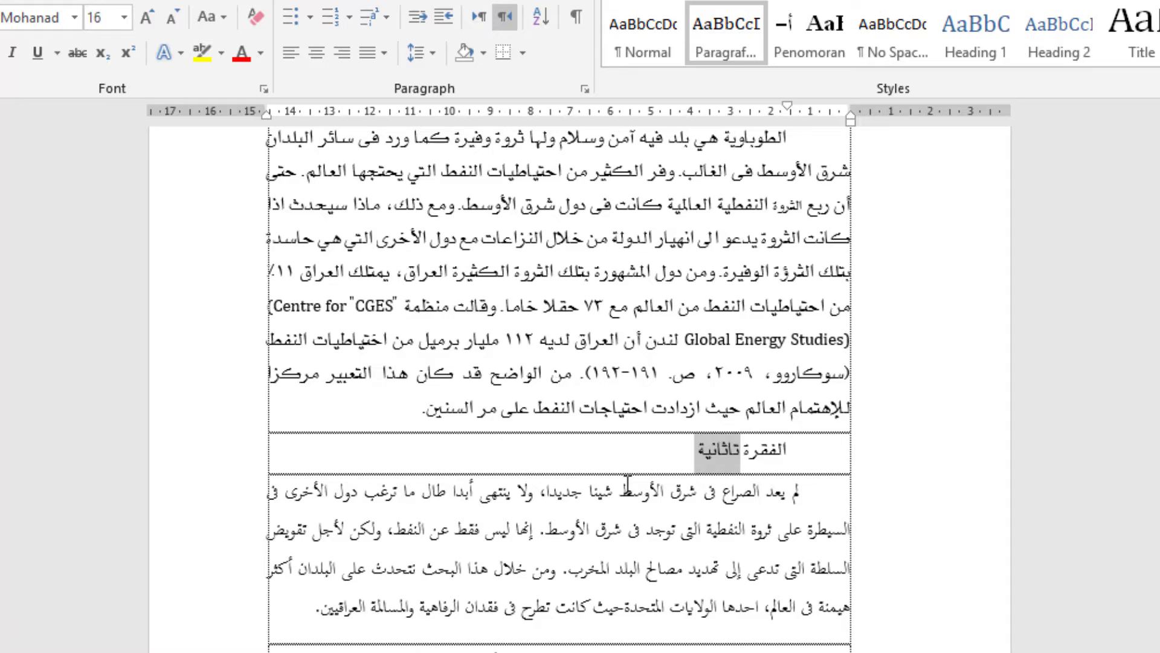
pyautogui.write('الث')
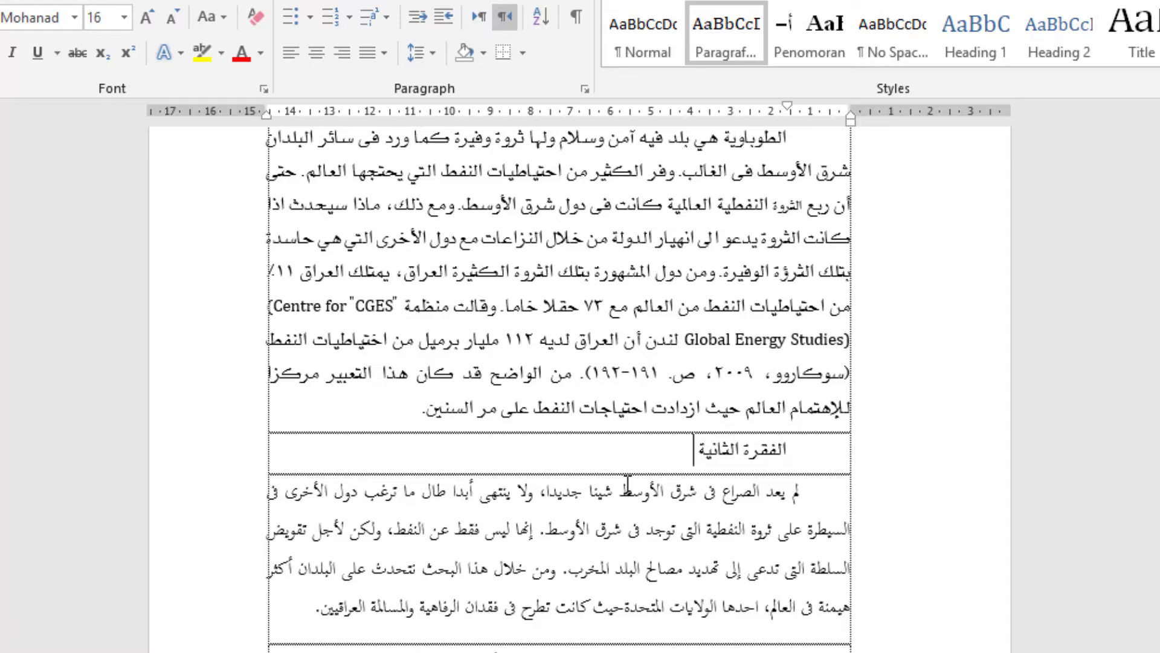
# Step: Add the Latin text "Paragraf kedua" after "الفقرة الثانية" and select it to check its font and size
pyautogui.hotkey('alt', 'shift')
pyautogui.write('rag')
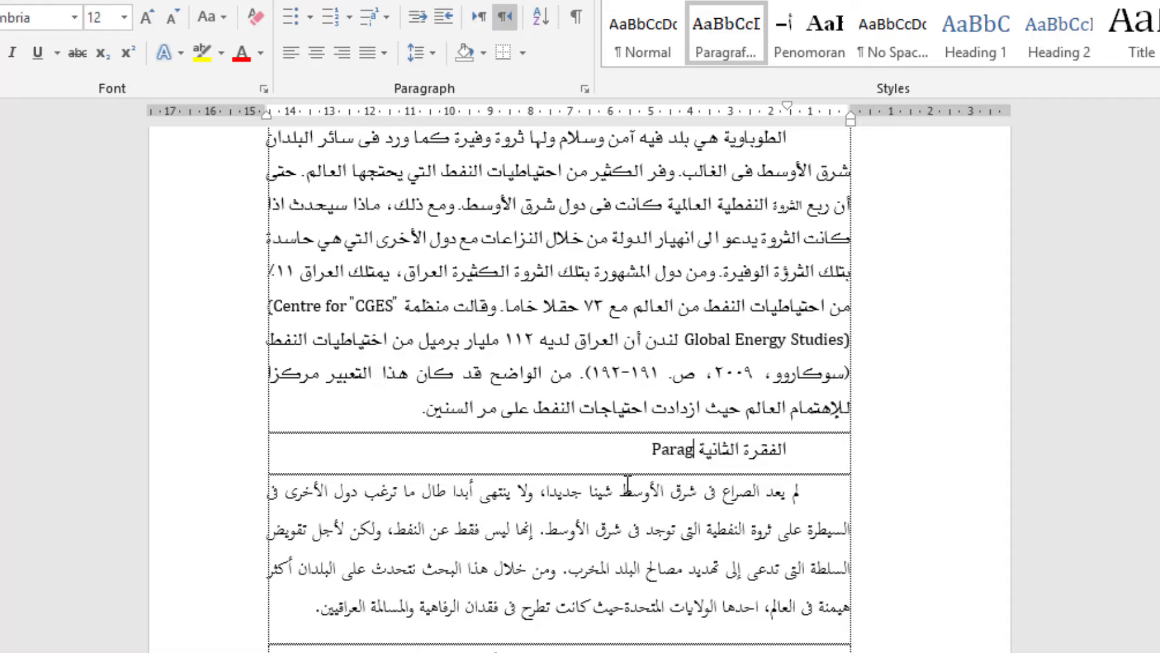
pyautogui.write('raf kedua')
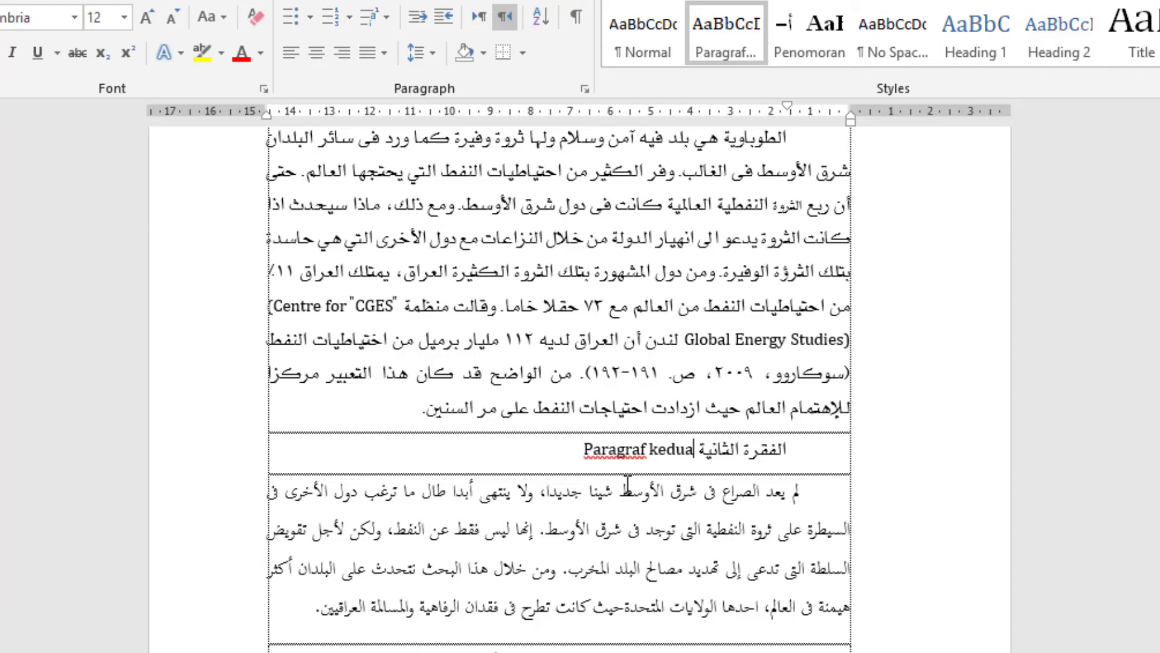
pyautogui.moveTo(584, 450); pyautogui.dragTo(621, 457)
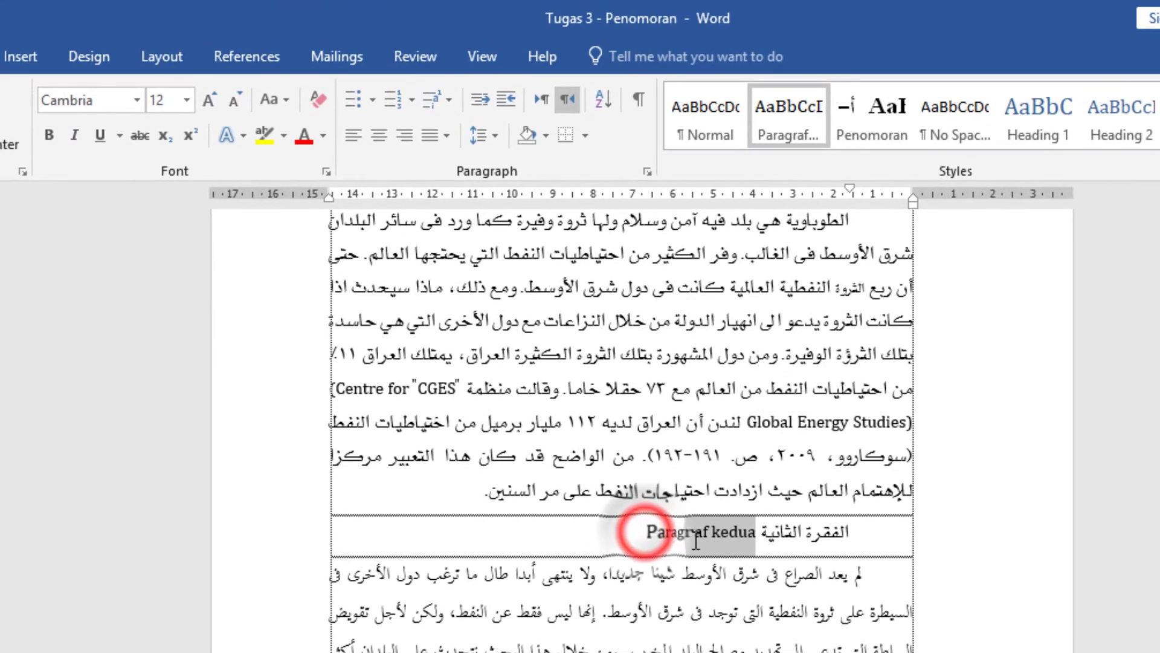
pyautogui.moveTo(683, 538); pyautogui.dragTo(645, 537)
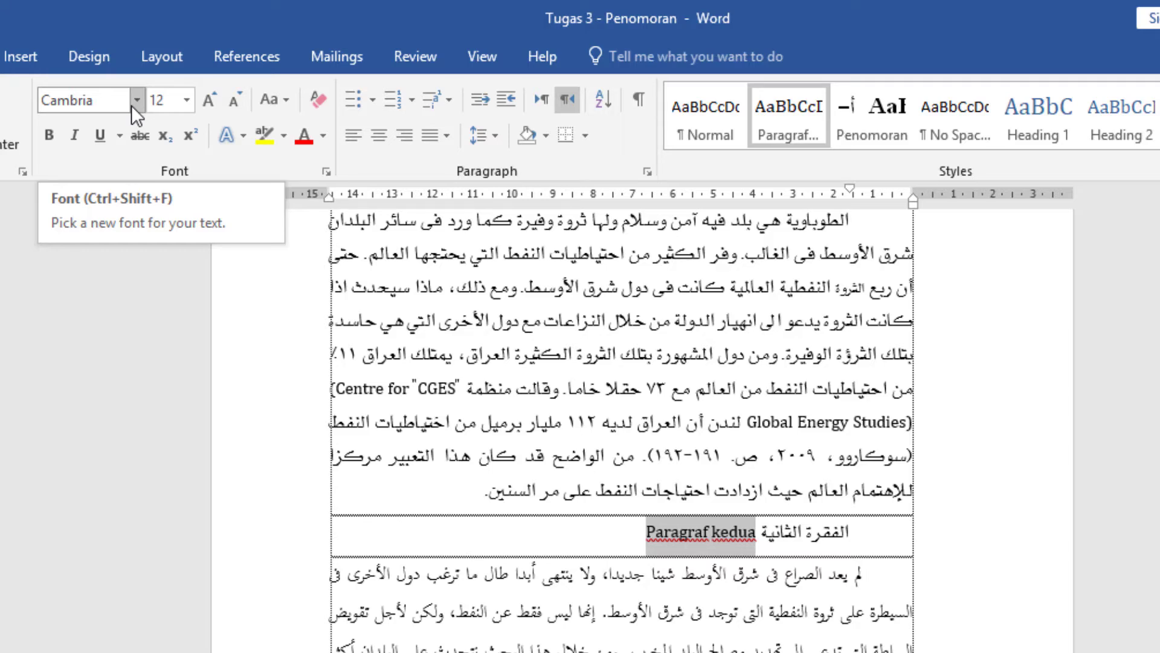
# Step: Append the Arabic word "الحاسوب" after "Paragraf kedua" and select it to check its font and size
pyautogui.click(597, 537)
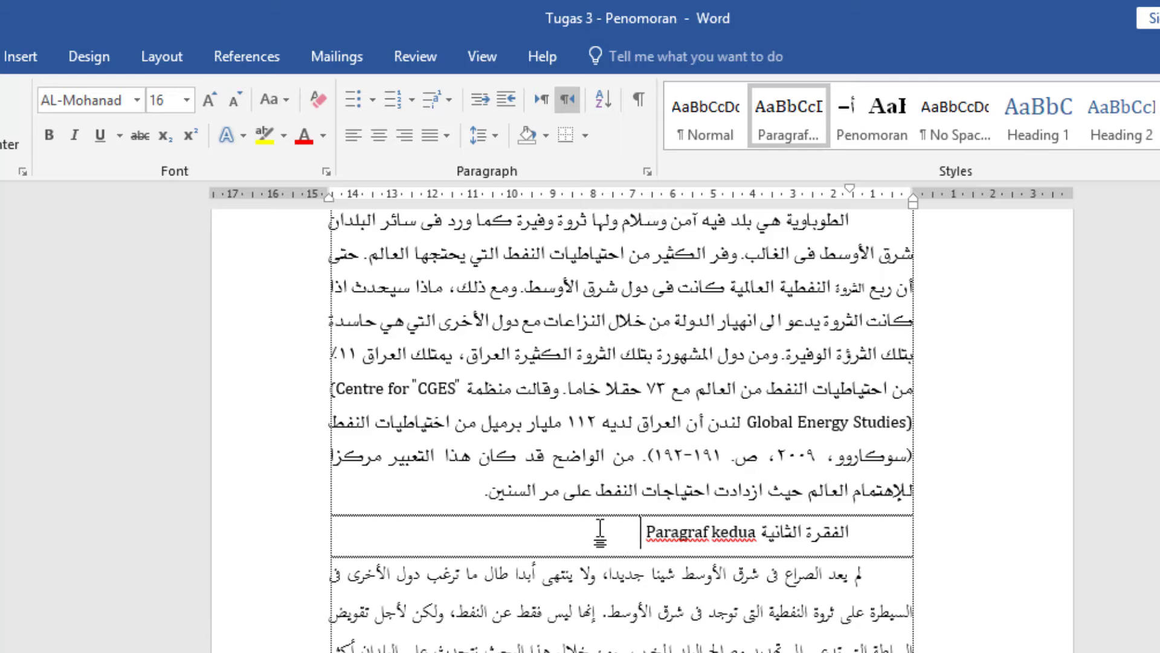
pyautogui.write('الحاسوب')
pyautogui.doubleClick(586, 540)
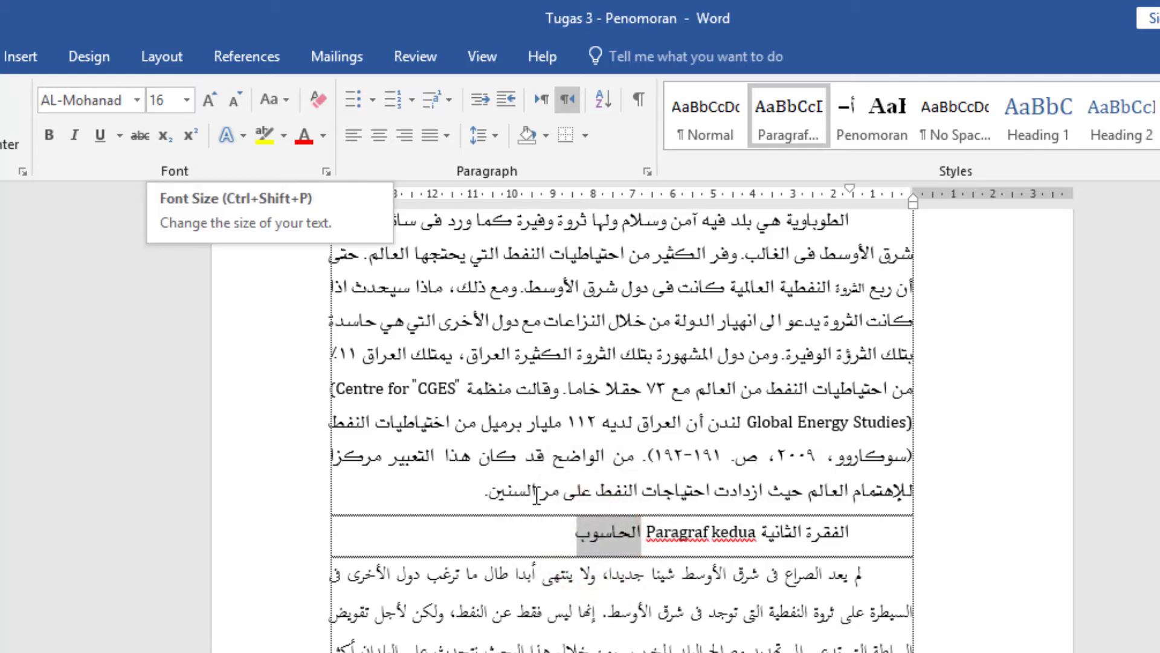
pyautogui.click(521, 523)
# Step: Change the font of the whole paragraph beginning "لم يعد الصراع" to Times New Roman
pyautogui.scroll(-2, 556, 533)
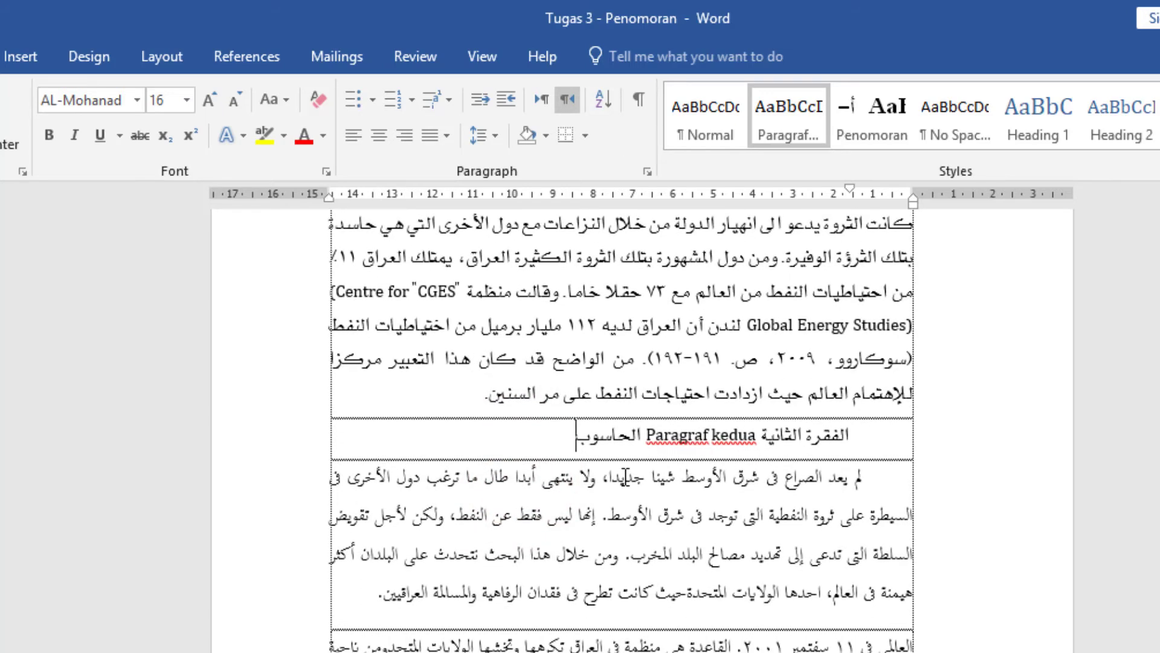
pyautogui.scroll(2, 628, 489)
pyautogui.scroll(1, 629, 490)
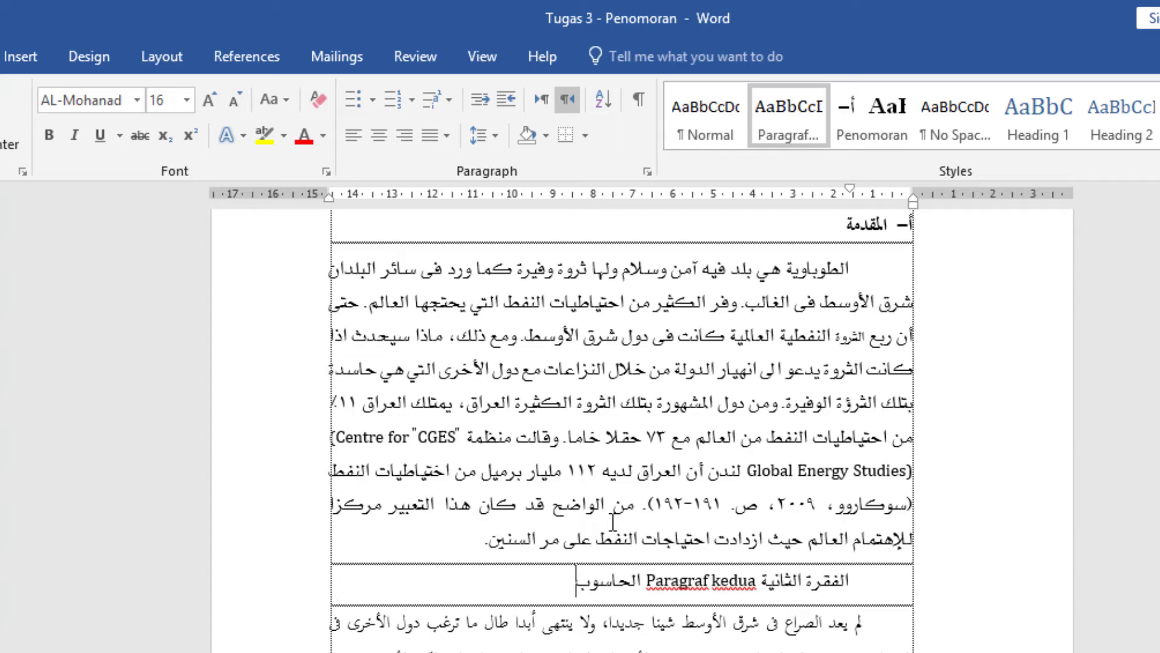
pyautogui.scroll(-4, 613, 521)
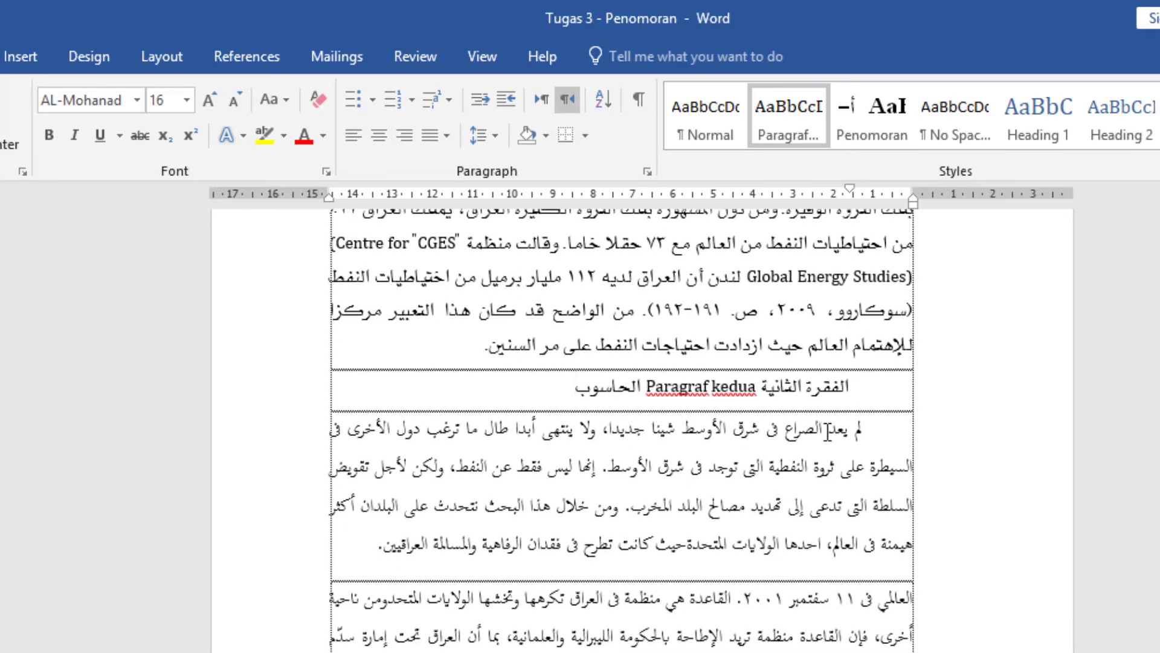
pyautogui.moveTo(864, 429); pyautogui.dragTo(370, 540)
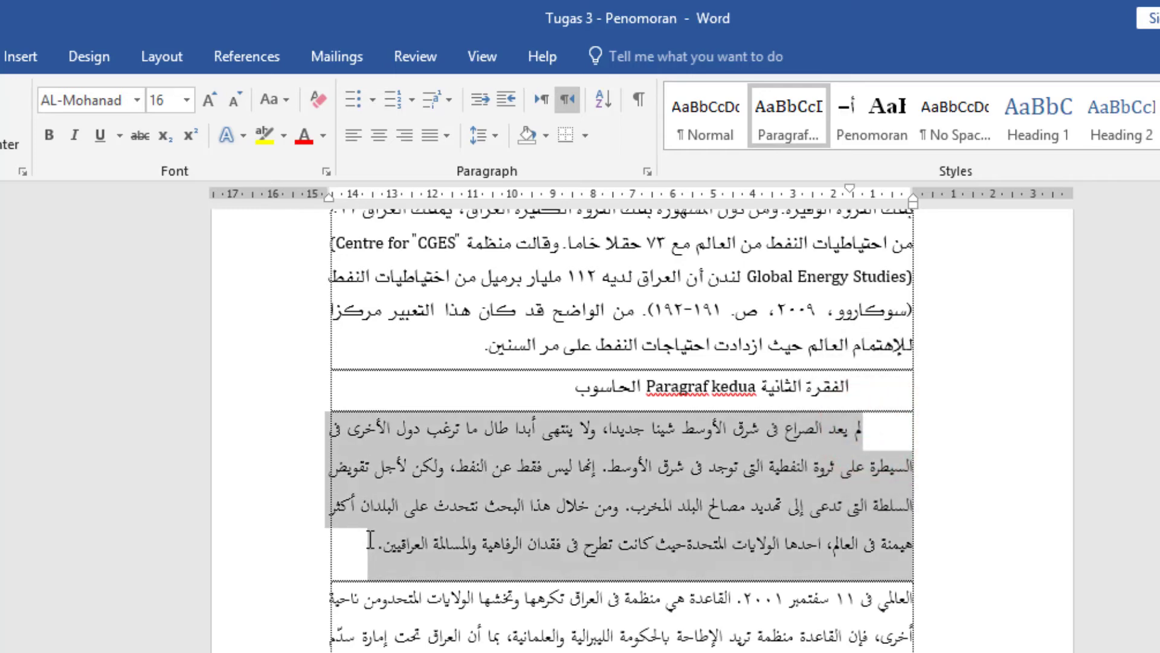
pyautogui.click(137, 98)
pyautogui.click(136, 206)
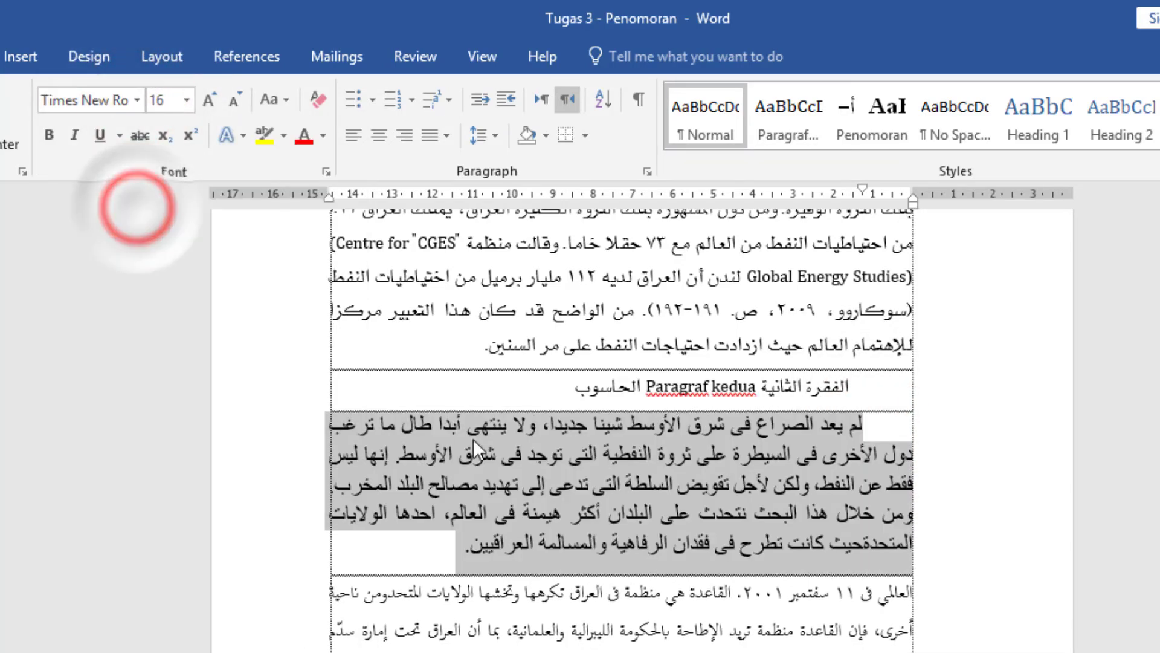
pyautogui.click(506, 483)
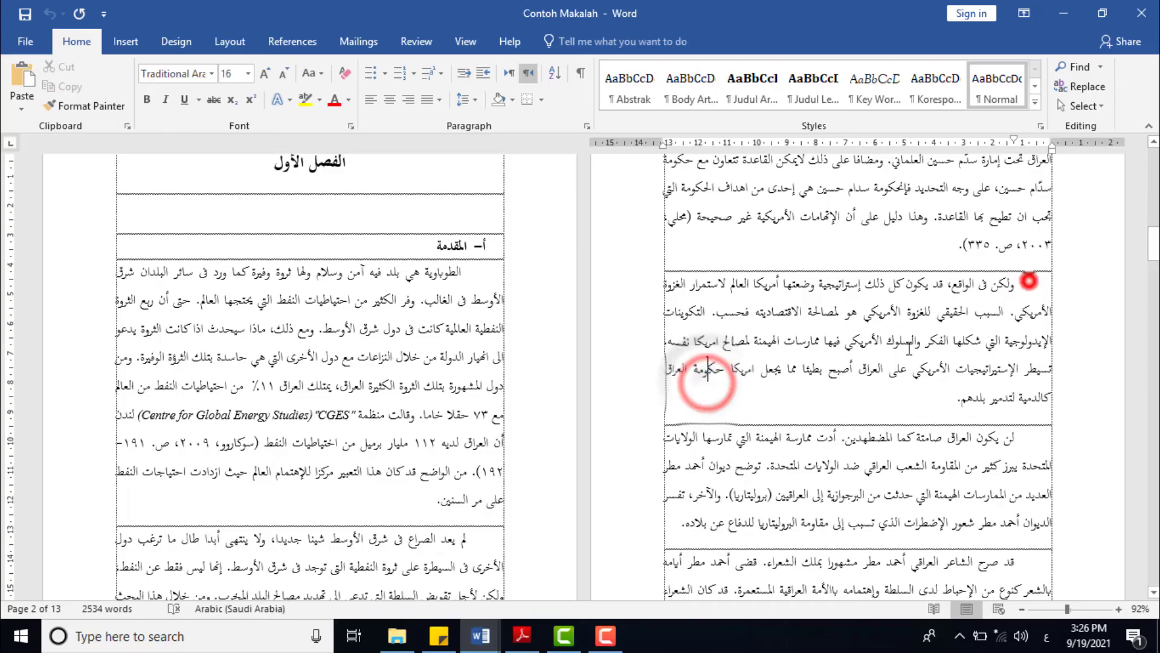
# Step: In the Contoh Makalah document, format the paragraph beginning "ولكن فى الواقع" as Times New Roman, red, size 22
pyautogui.tripleClick(1029, 281)
pyautogui.click(209, 73)
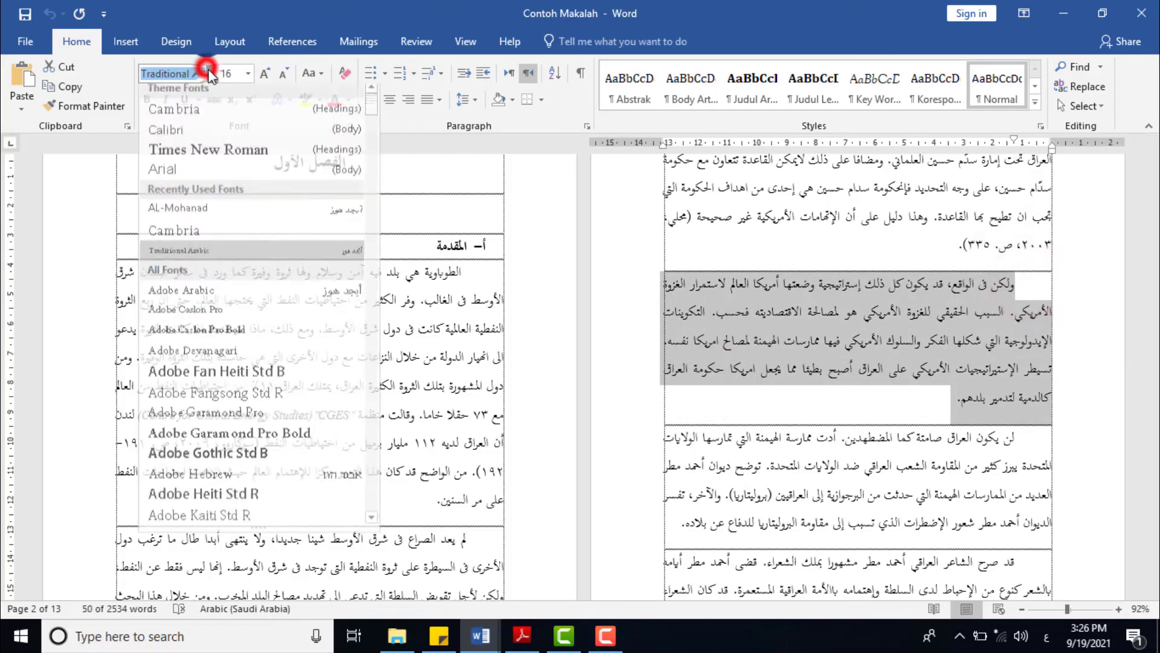
pyautogui.click(206, 150)
pyautogui.click(335, 101)
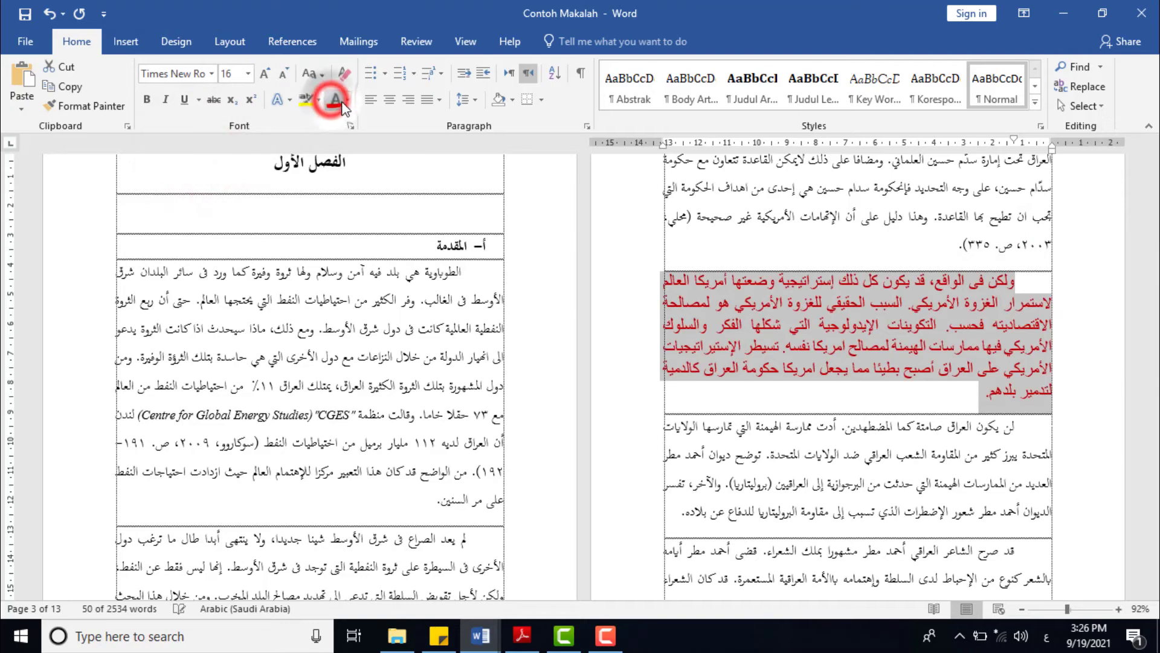
pyautogui.click(264, 73)
pyautogui.click(264, 73)
pyautogui.click(264, 73)
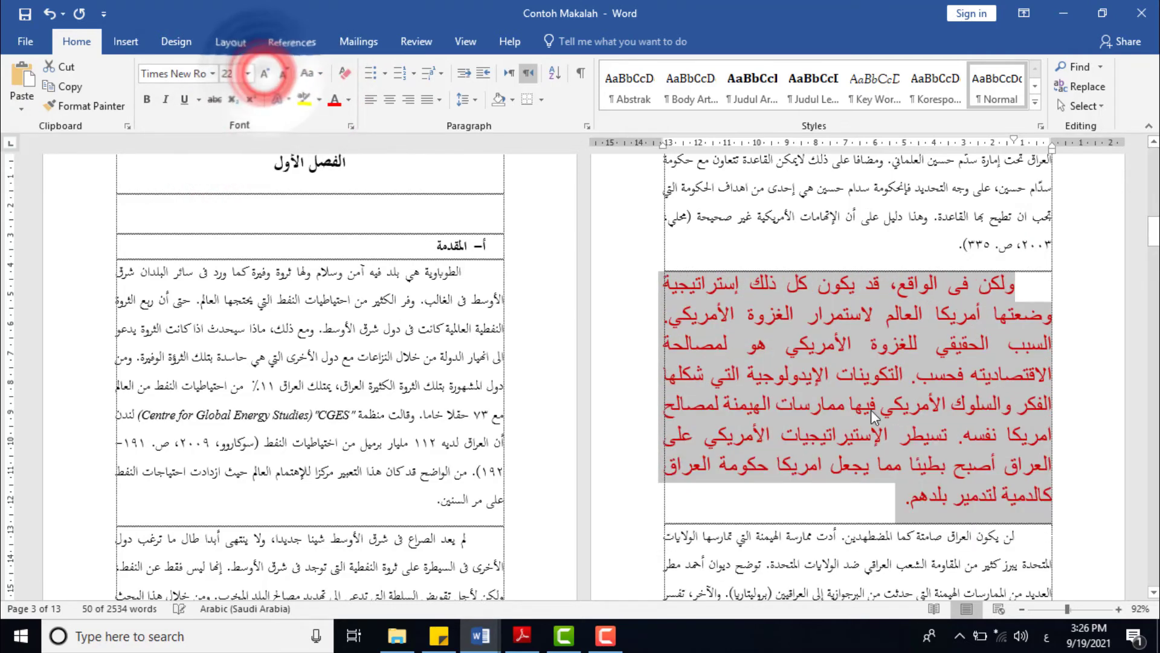
# Step: Copy the red paragraph into Tugas 3 - Penomoran as a new paragraph after the one beginning "لم يعد الصراع", keeping its source formatting
pyautogui.rightClick(901, 326)
pyautogui.click(919, 357)
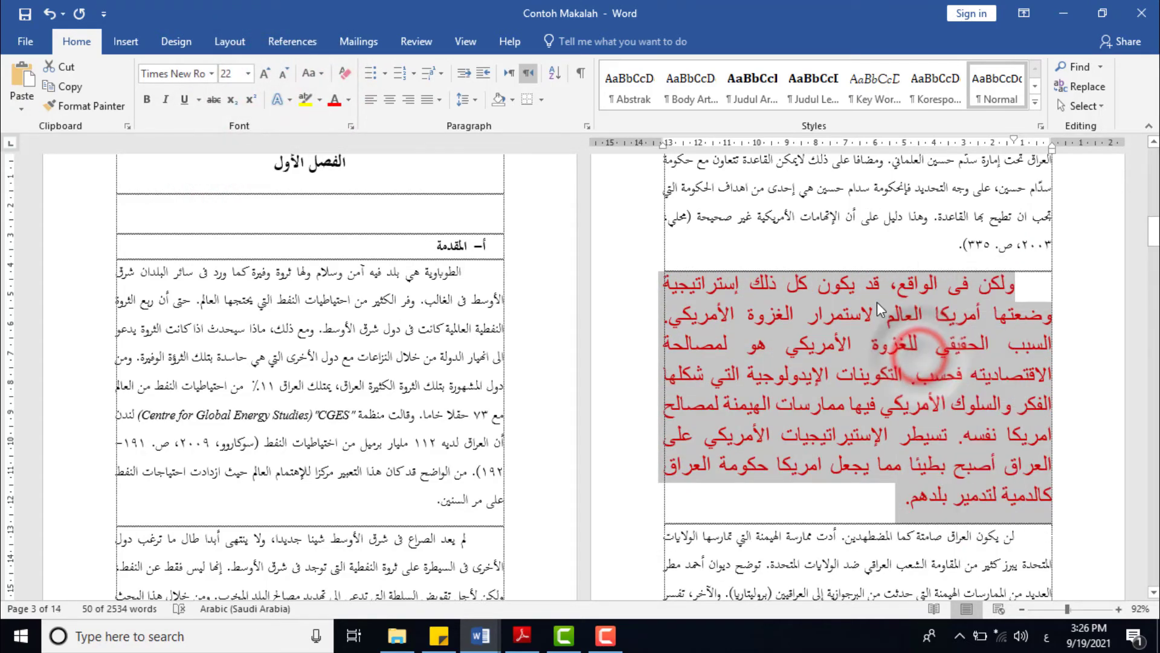
pyautogui.click(488, 636)
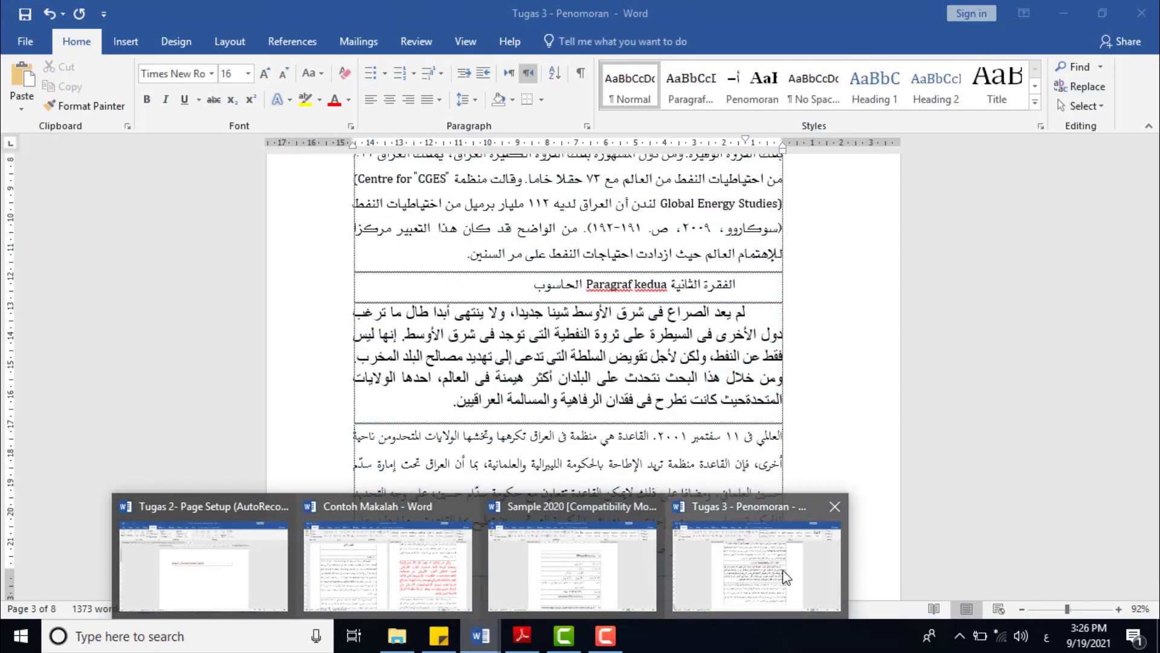
pyautogui.click(783, 574)
pyautogui.click(443, 404)
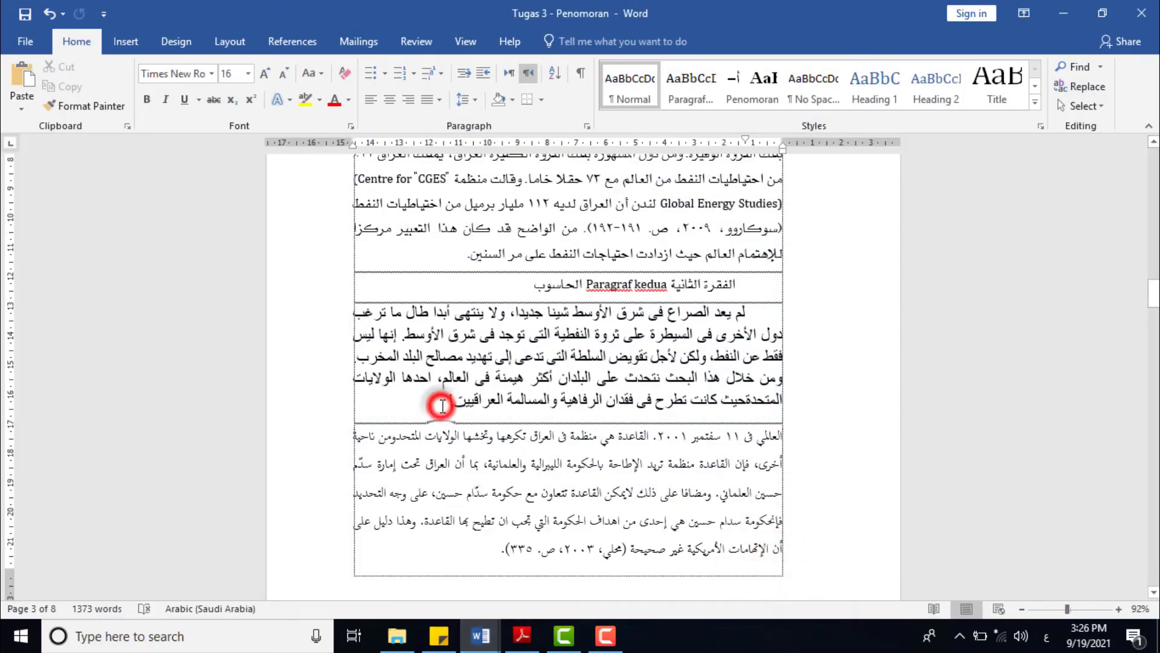
pyautogui.press('Return')
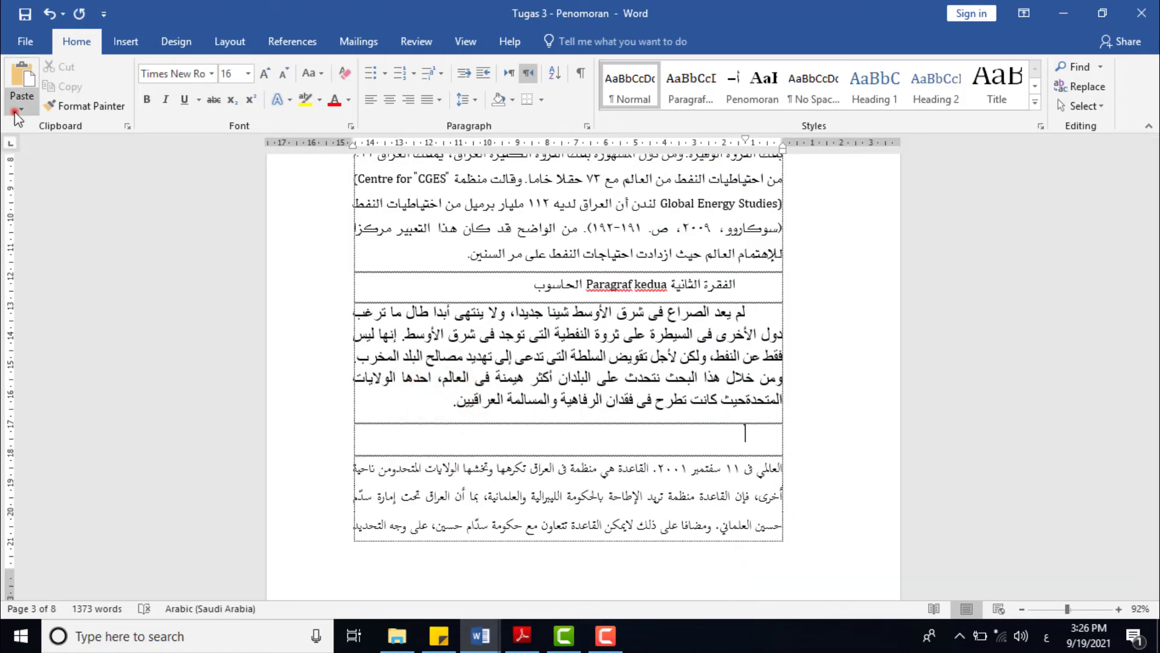
pyautogui.click(19, 110)
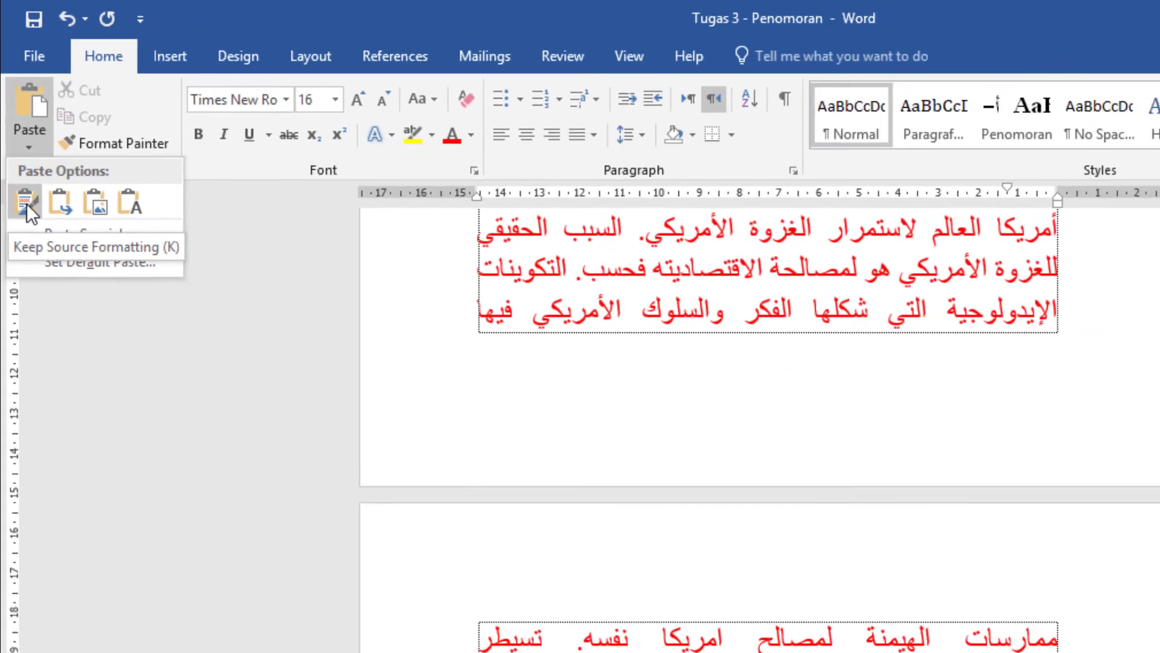
pyautogui.click(48, 382)
# Step: Compare the formatting of the pasted red paragraph with the body paragraphs above it
pyautogui.scroll(8, 502, 330)
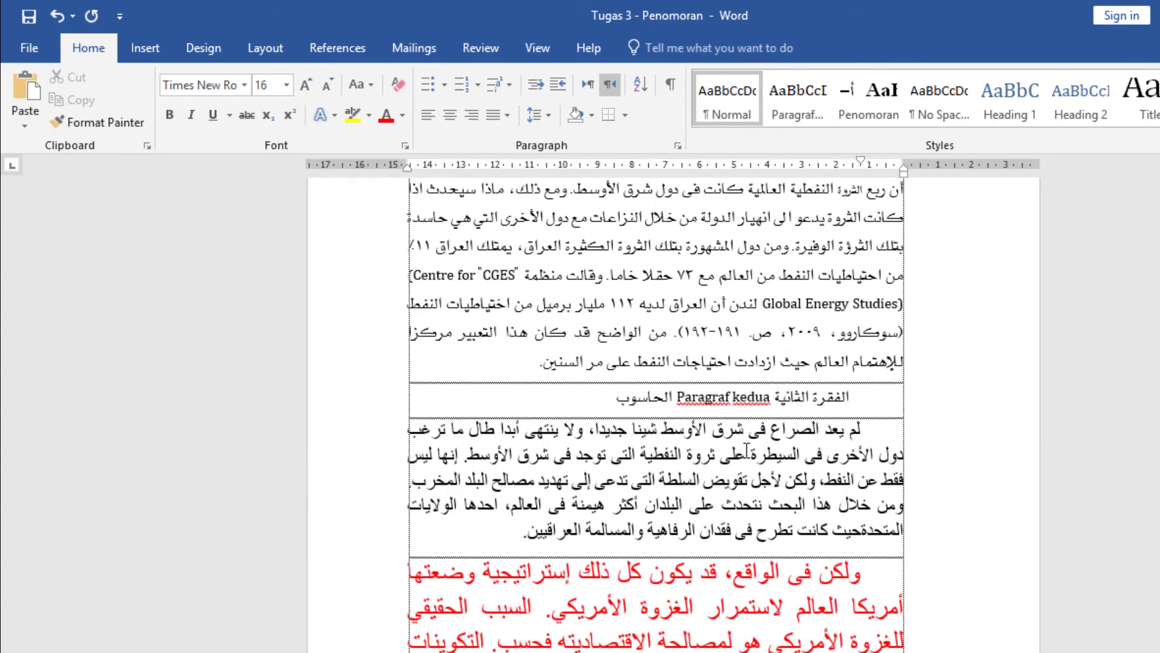
pyautogui.scroll(-1, 747, 451)
pyautogui.scroll(-2, 747, 450)
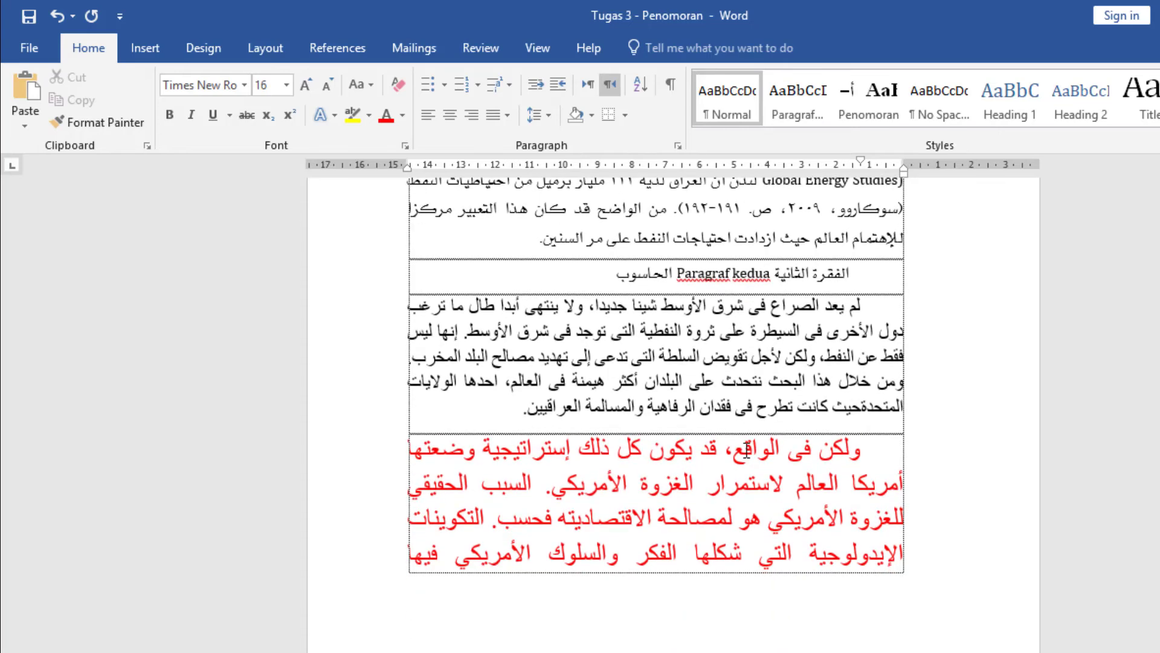
pyautogui.scroll(-2, 747, 451)
pyautogui.scroll(4, 747, 450)
pyautogui.scroll(-1, 746, 450)
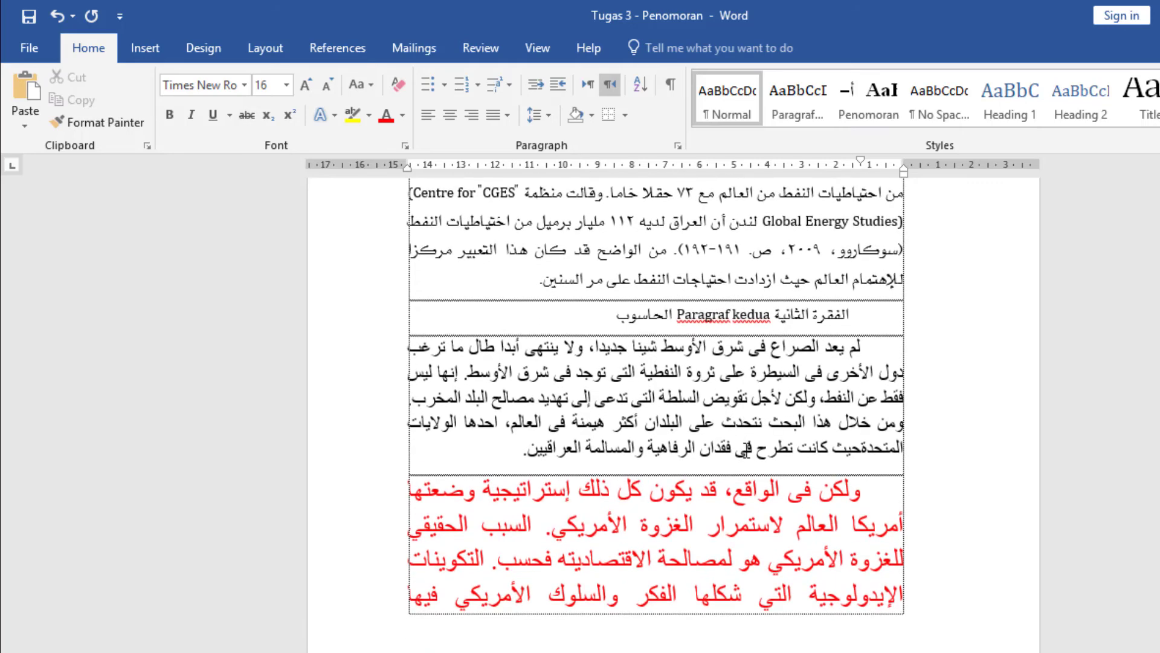
pyautogui.scroll(1, 746, 450)
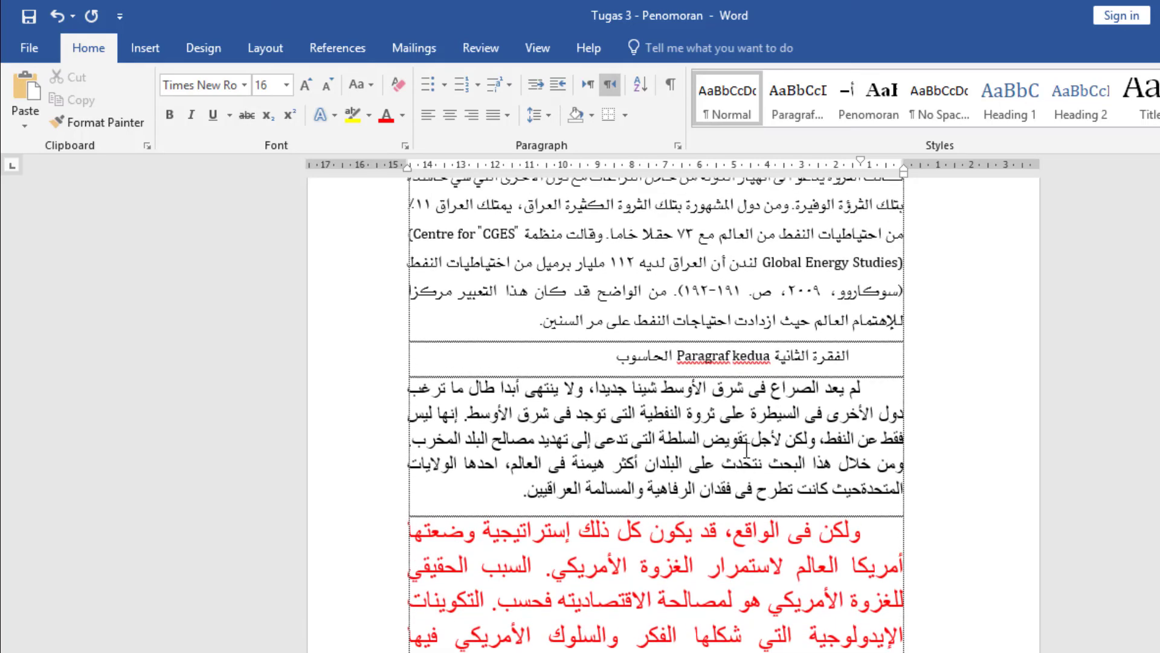
pyautogui.scroll(-3, 715, 464)
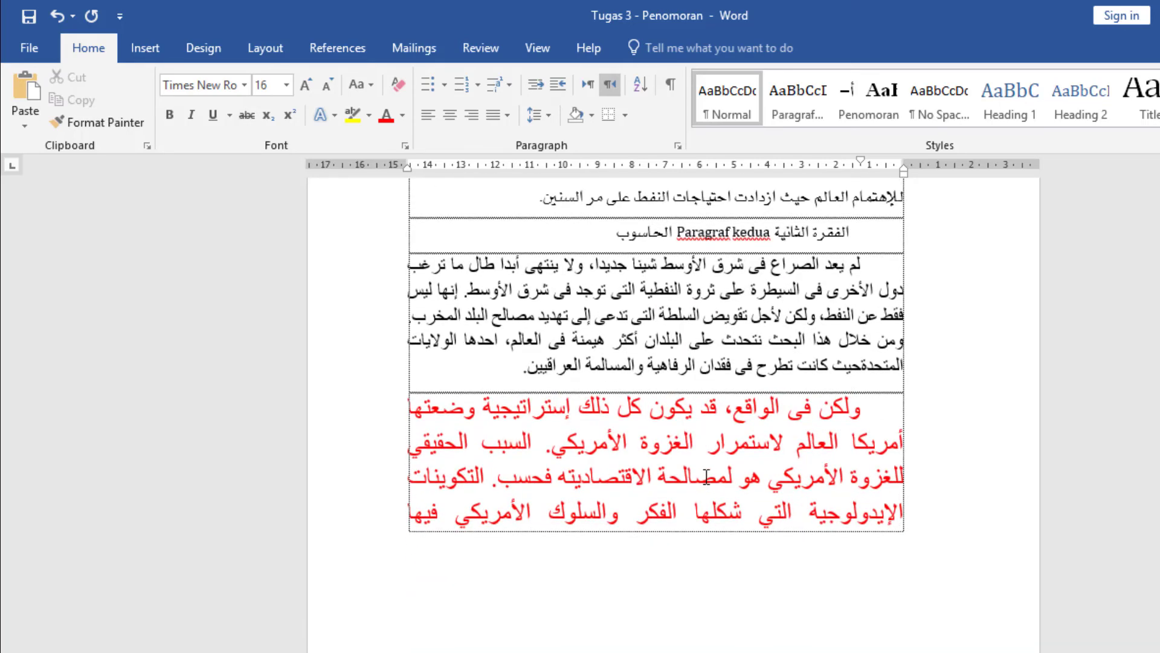
# Step: Apply the Paragraf Normal style to the pasted red paragraph and check it against the paragraphs above
pyautogui.click(694, 477)
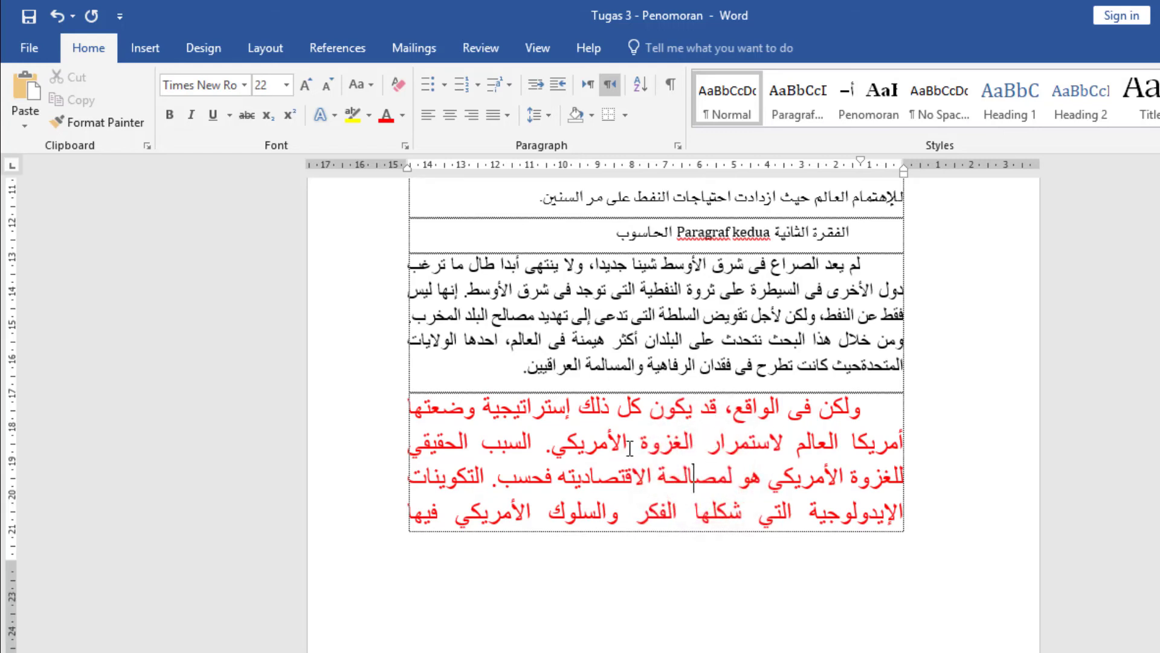
pyautogui.click(559, 447)
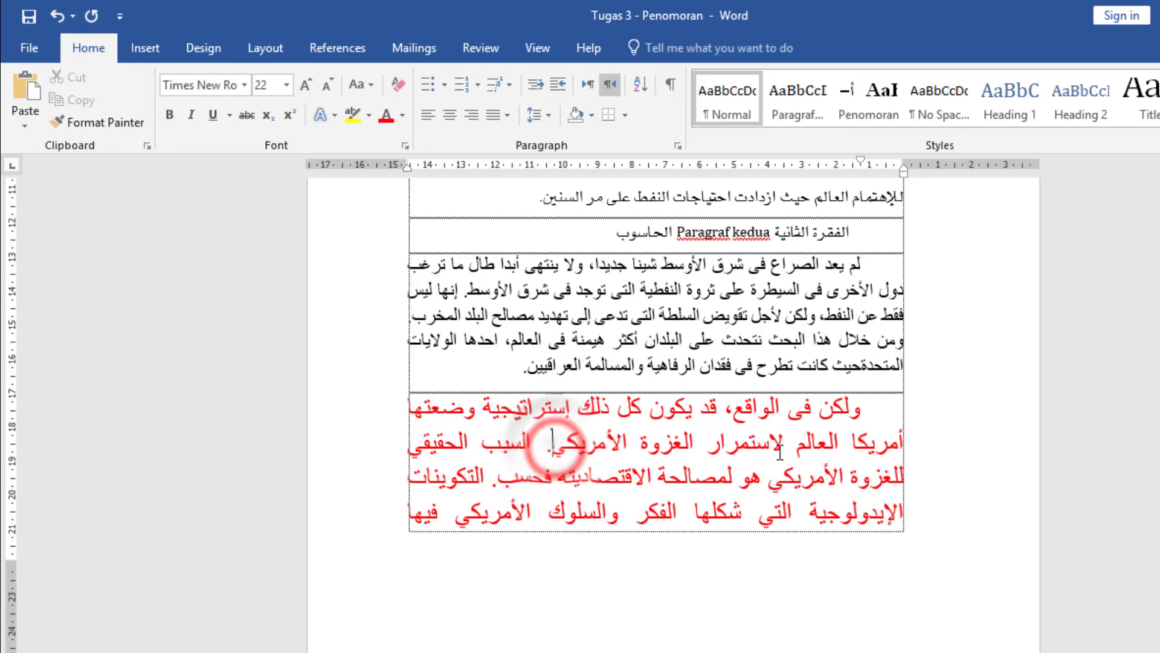
pyautogui.click(794, 479)
pyautogui.click(765, 480)
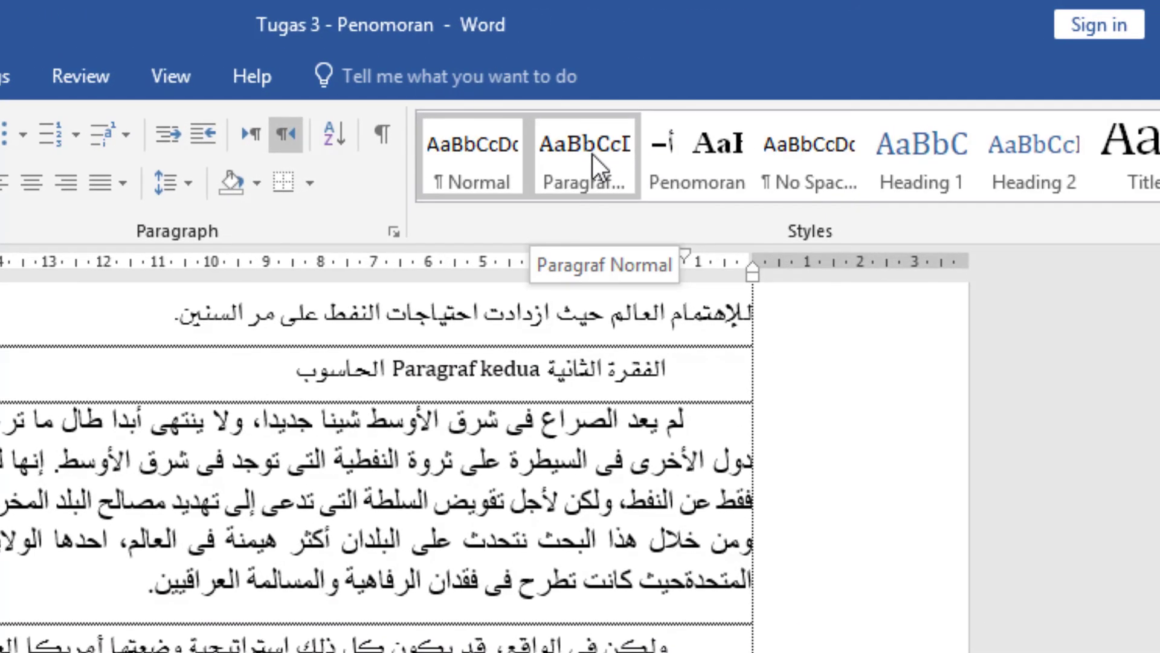
pyautogui.click(779, 104)
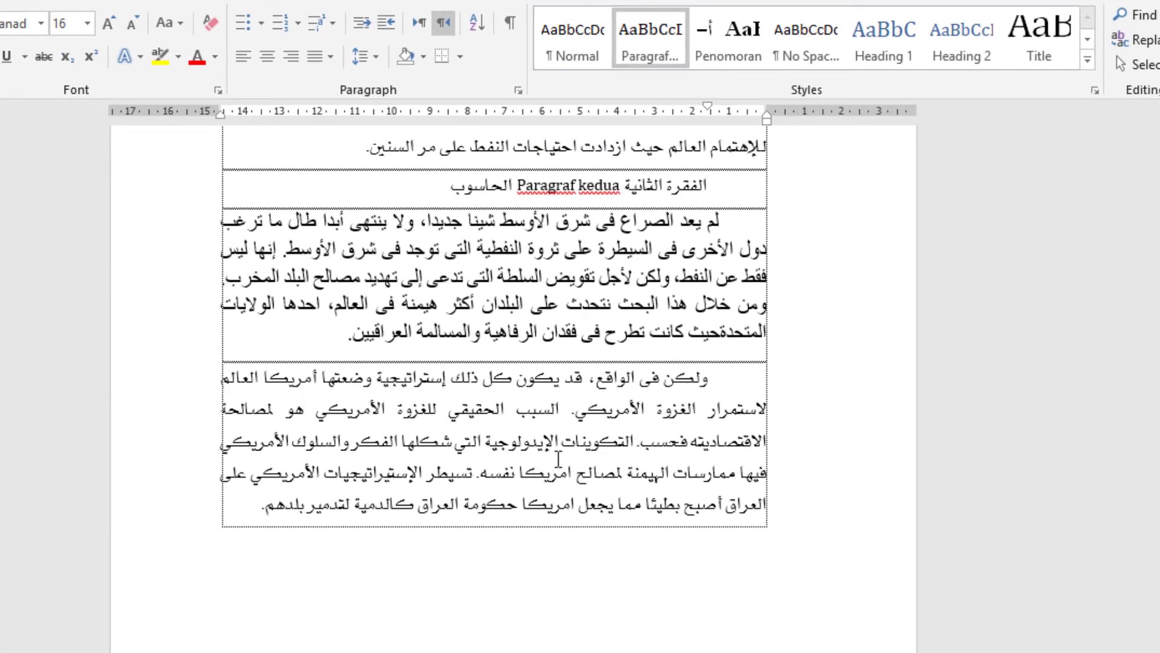
pyautogui.scroll(3, 558, 458)
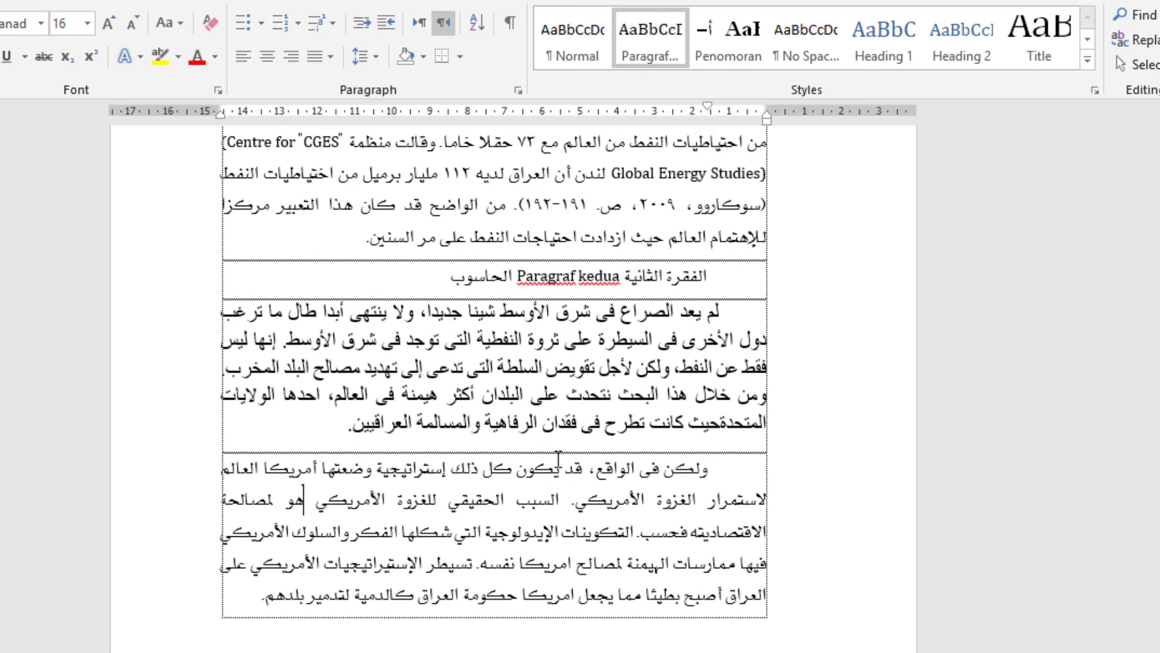
# Step: Apply the Paragraf Normal style to the body paragraph beginning "لم يعد الصراع"
pyautogui.scroll(7, 477, 417)
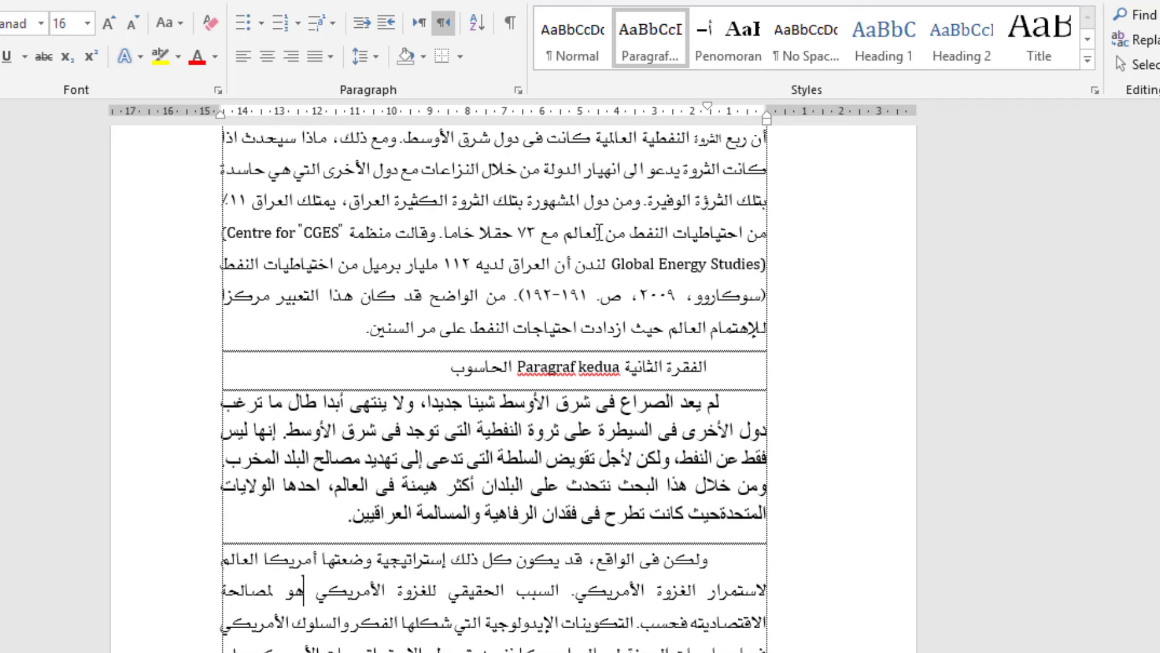
pyautogui.scroll(-4, 604, 257)
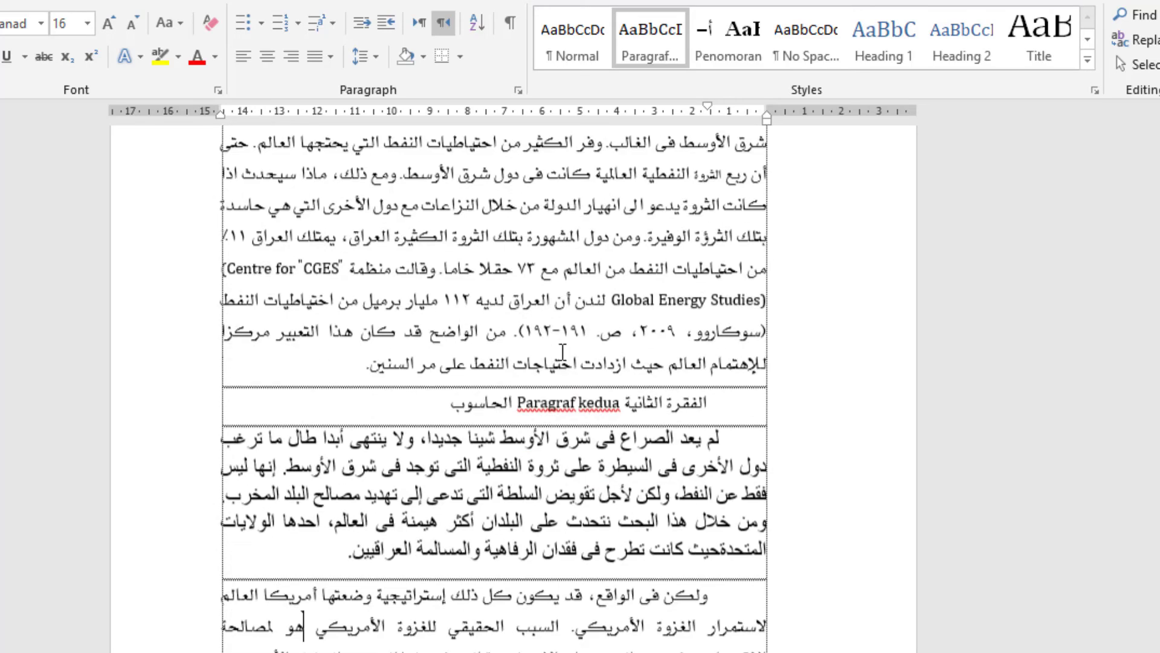
pyautogui.click(595, 459)
pyautogui.click(379, 431)
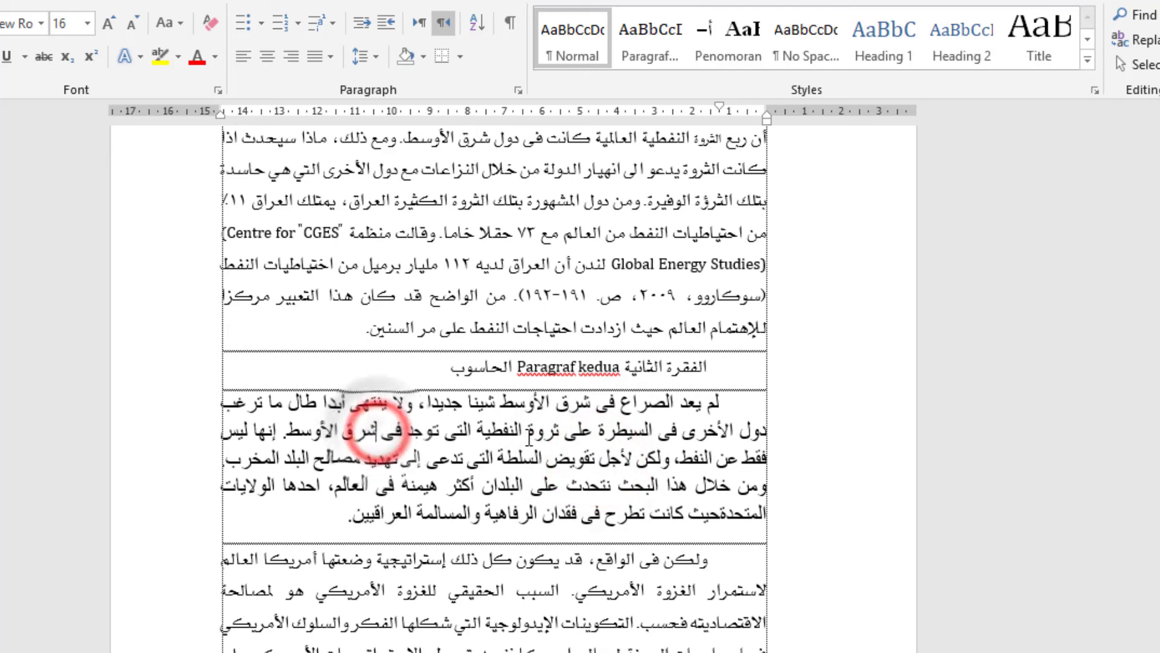
pyautogui.click(633, 39)
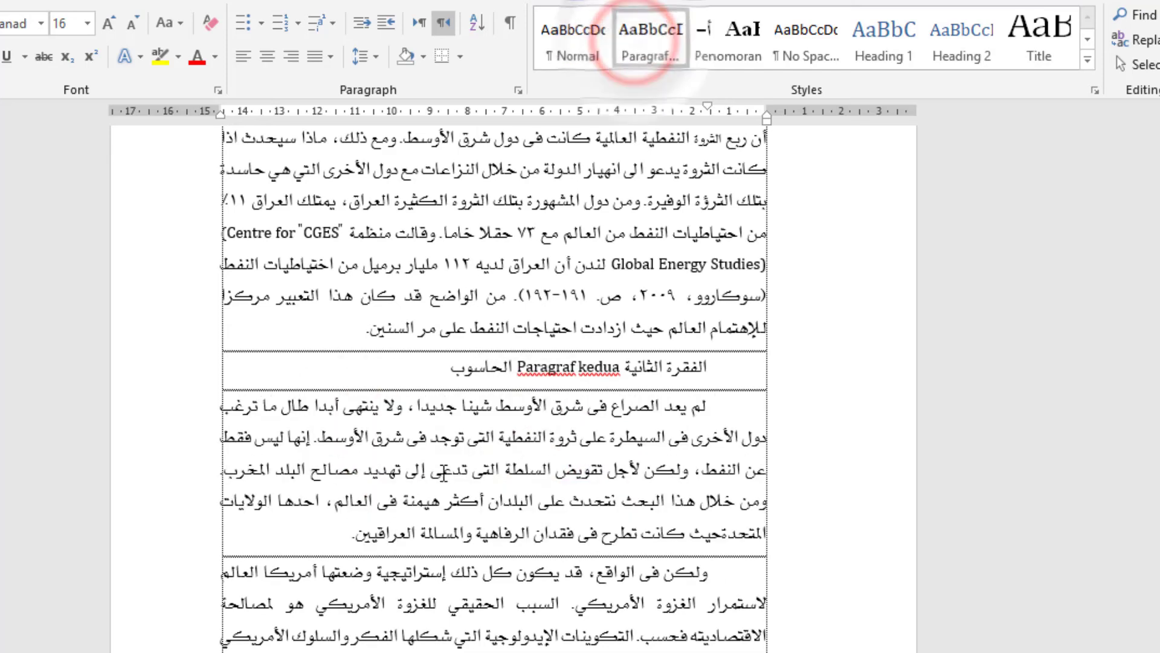
pyautogui.scroll(-1, 454, 470)
pyautogui.scroll(1, 455, 471)
pyautogui.scroll(1, 454, 470)
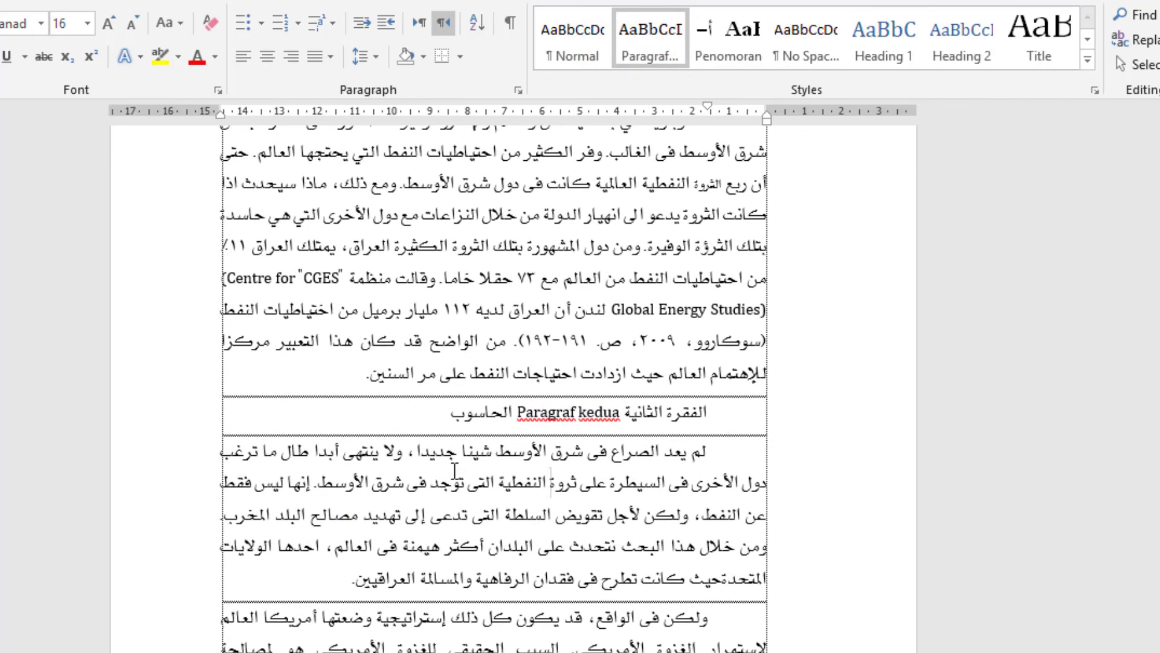
# Step: Modify the Paragraf Normal style so its complex scripts font is Traditional Arabic
pyautogui.rightClick(658, 36)
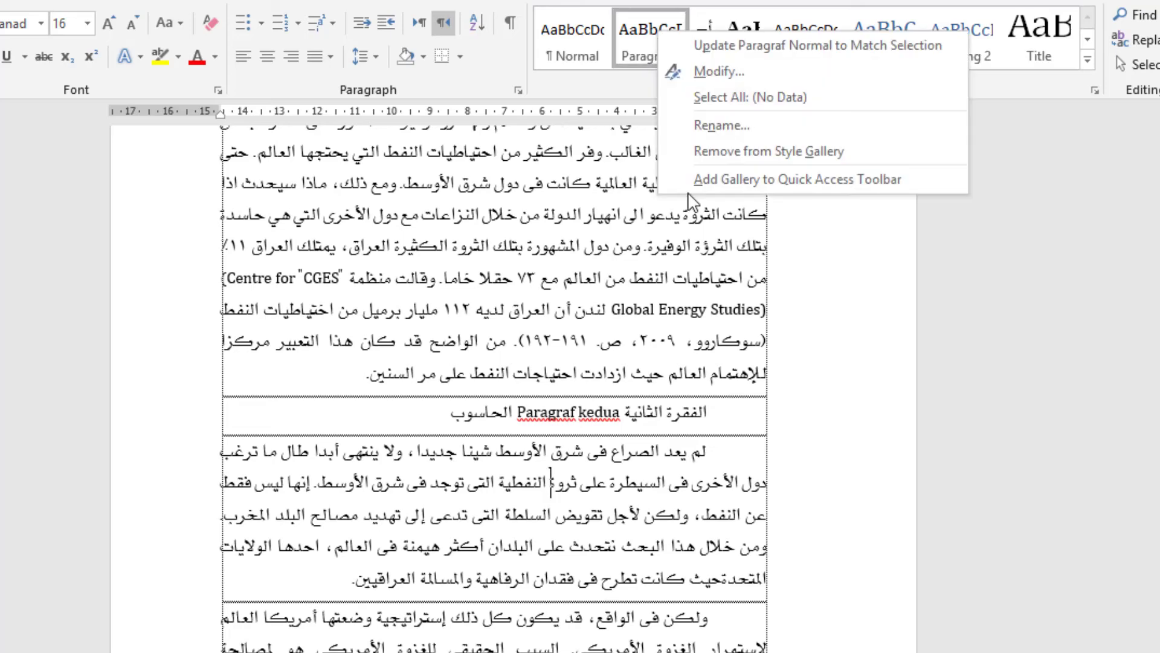
pyautogui.click(522, 363)
pyautogui.scroll(2, 521, 363)
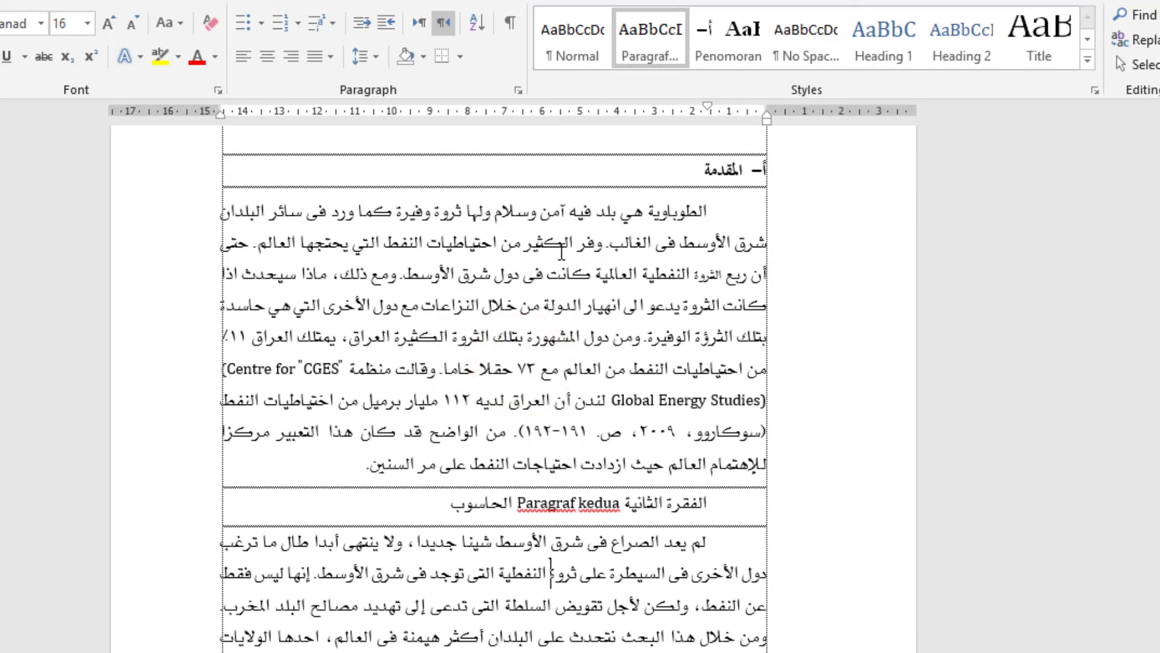
pyautogui.rightClick(657, 47)
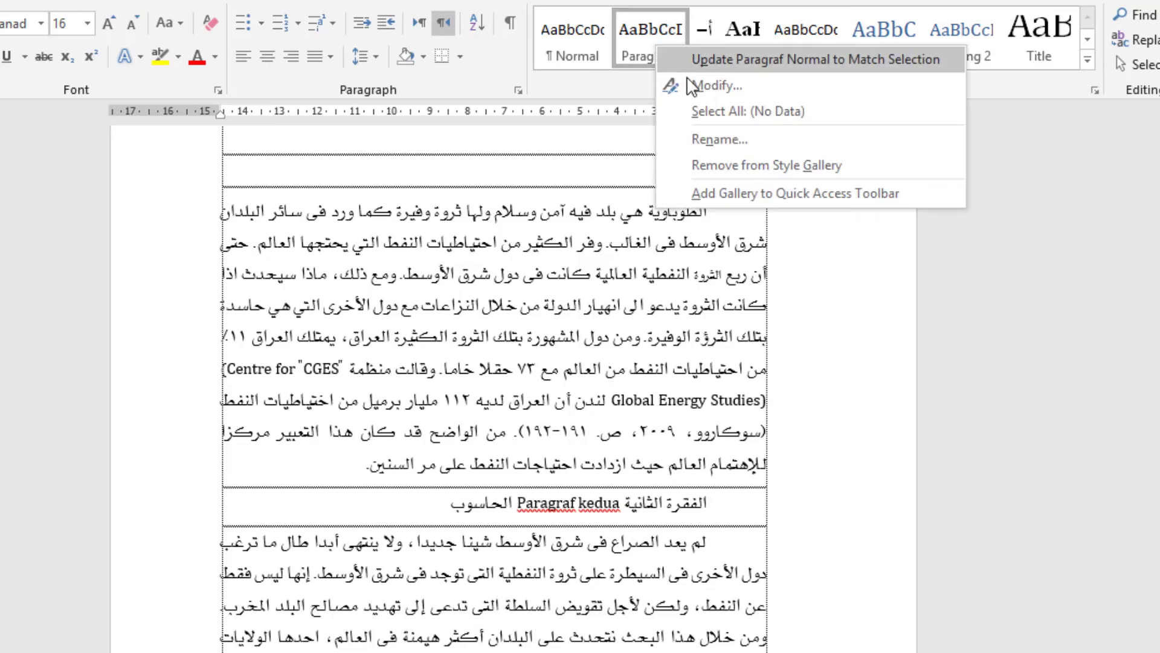
pyautogui.click(694, 85)
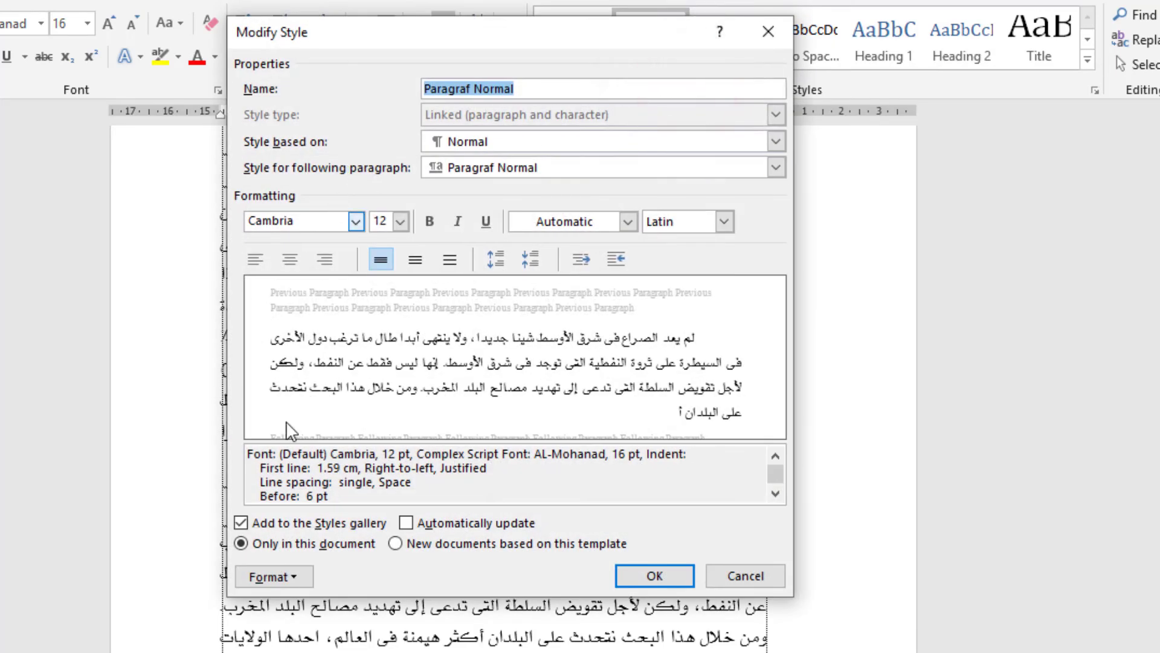
pyautogui.click(277, 574)
pyautogui.click(331, 352)
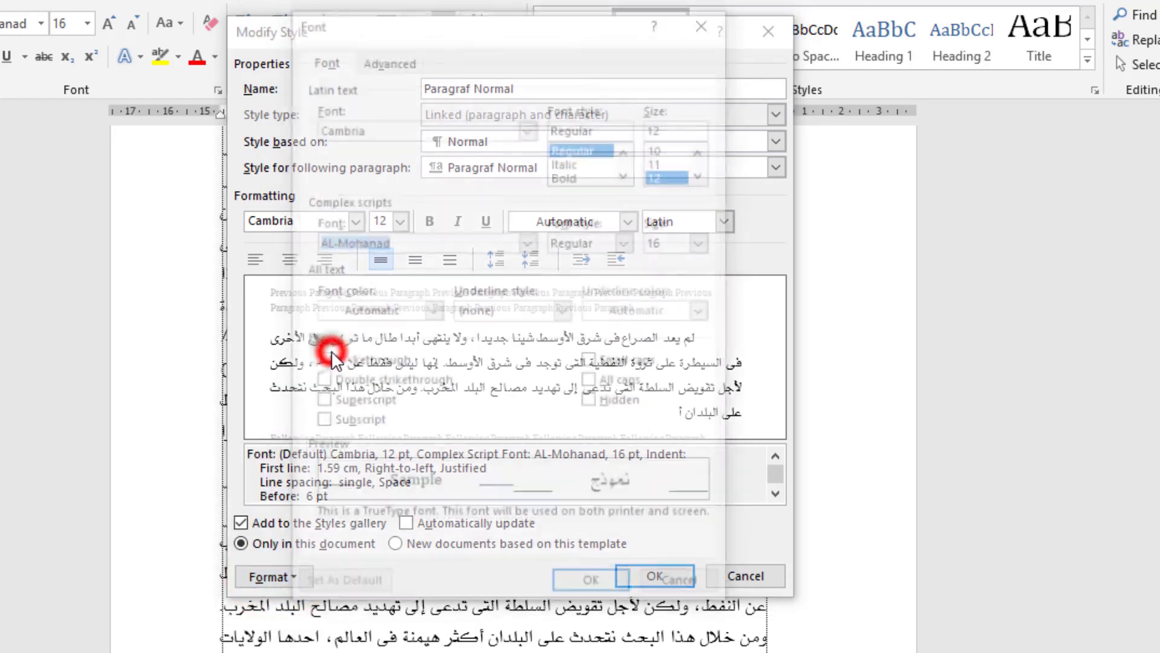
pyautogui.click(529, 240)
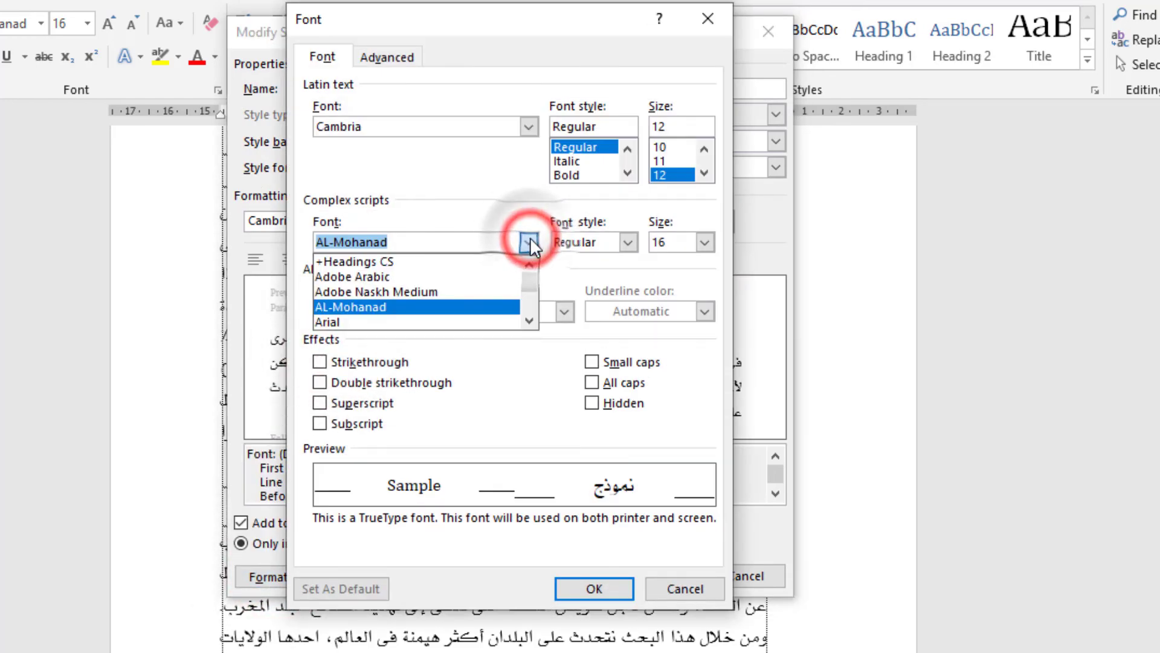
pyautogui.scroll(-15, 462, 290)
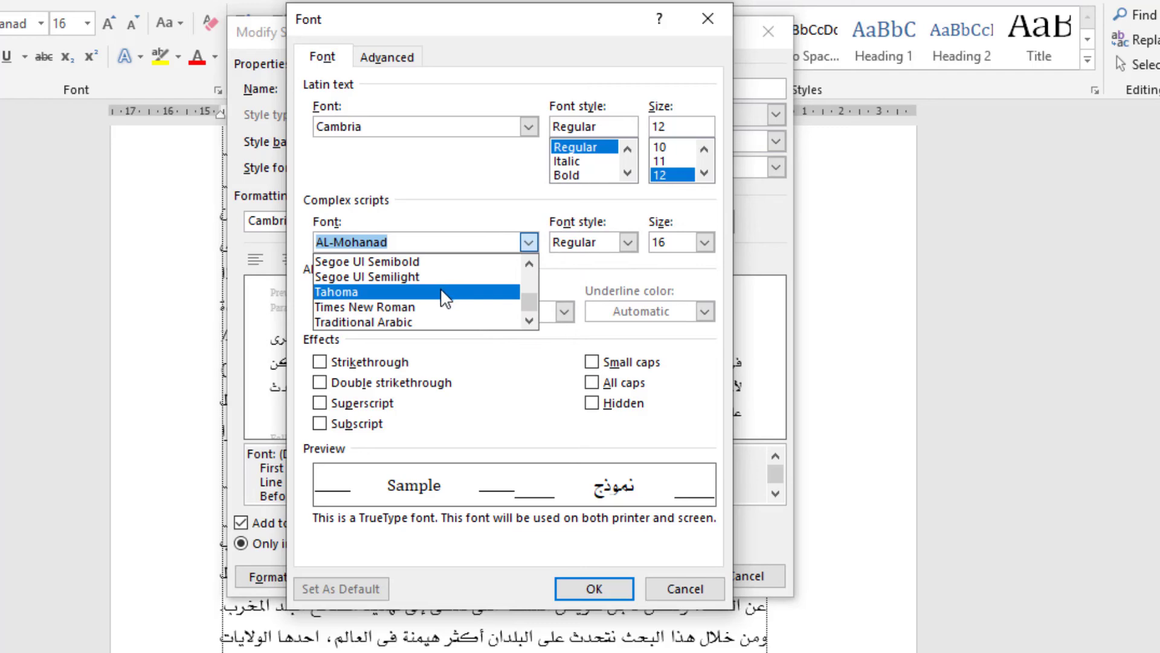
pyautogui.click(408, 320)
pyautogui.click(562, 589)
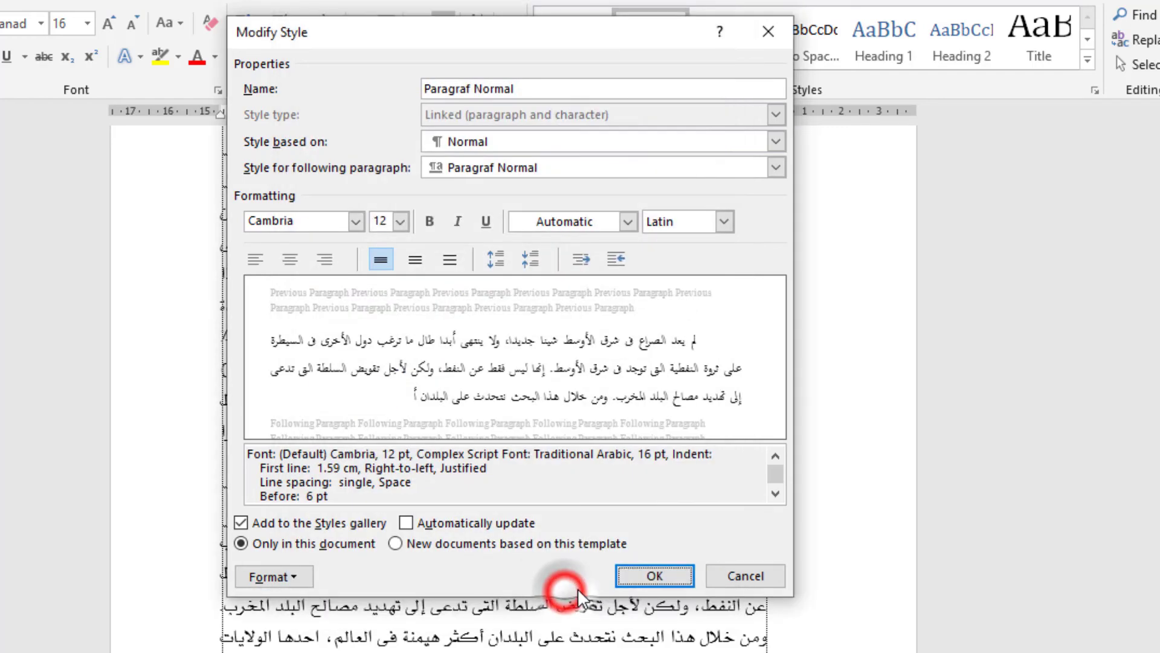
pyautogui.moveTo(520, 27); pyautogui.dragTo(1002, 28)
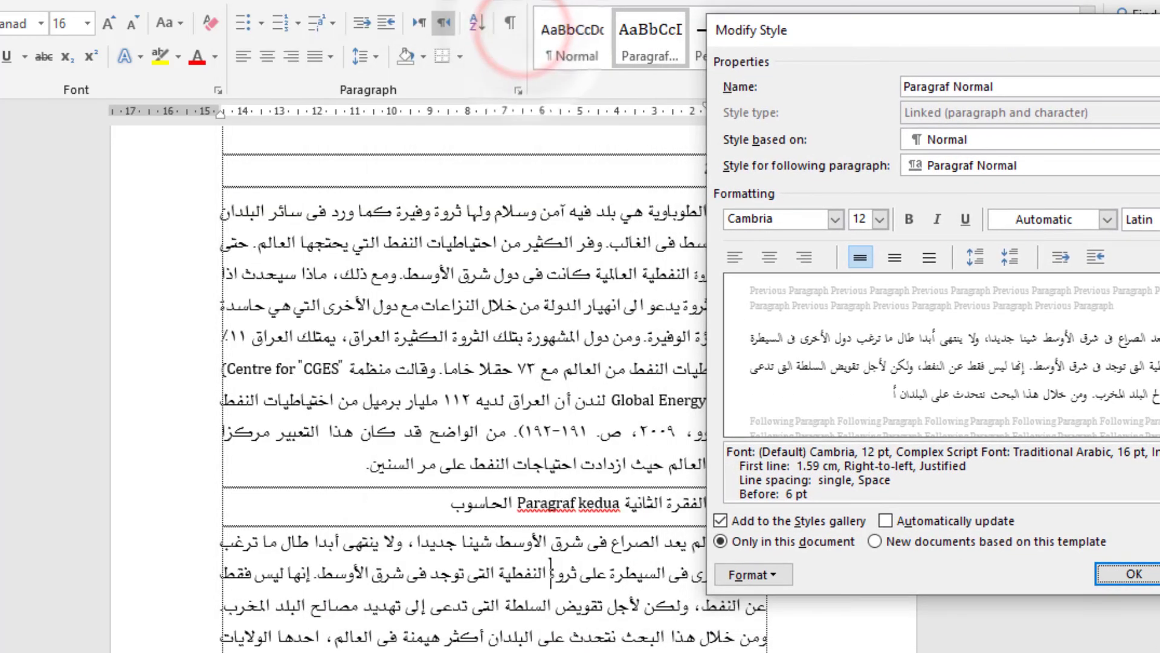
pyautogui.click(1134, 573)
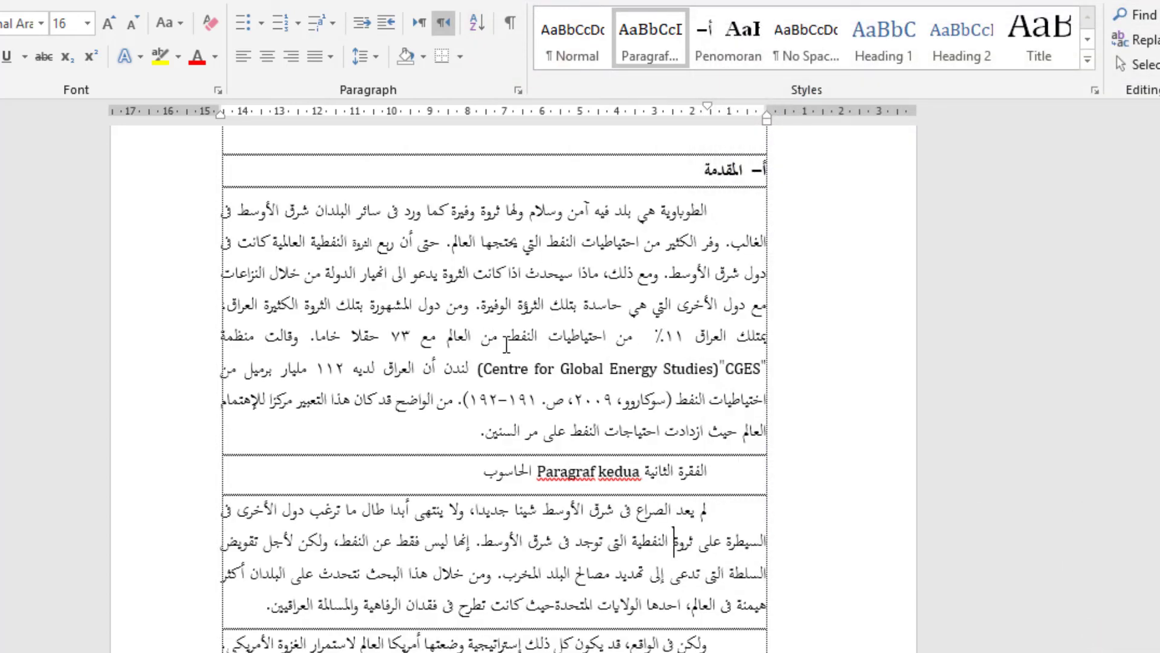
# Step: Review the font of the body paragraphs using Paragraf Normal and check which style the heading "المقدمة" uses
pyautogui.scroll(-7, 508, 351)
pyautogui.scroll(4, 520, 411)
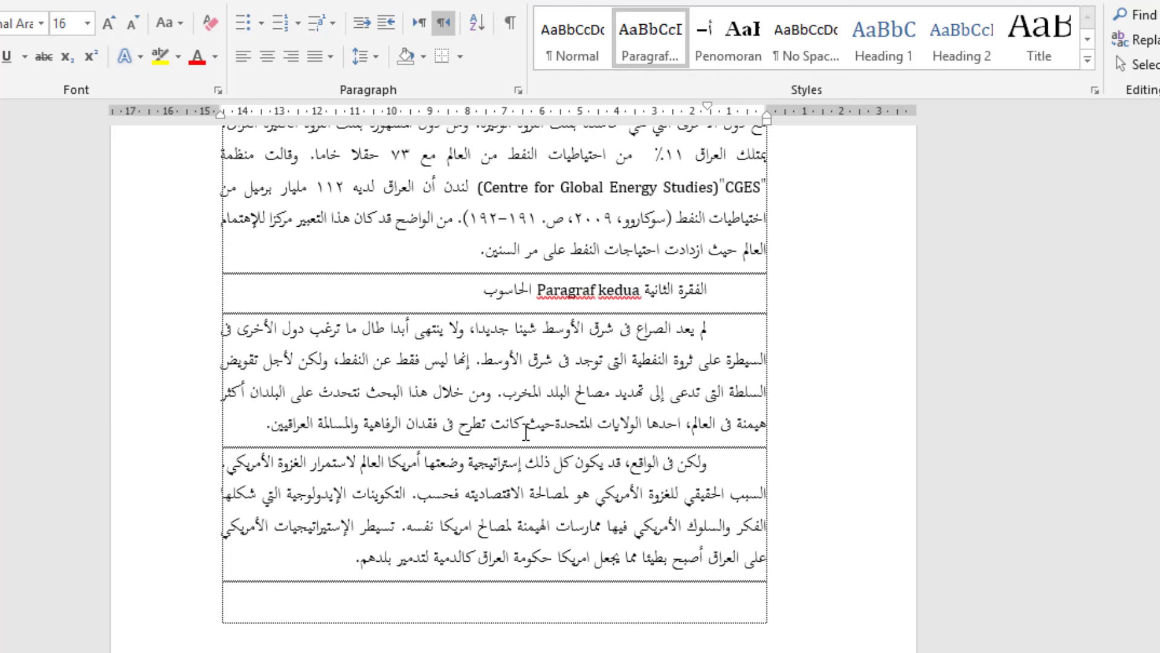
pyautogui.scroll(5, 525, 432)
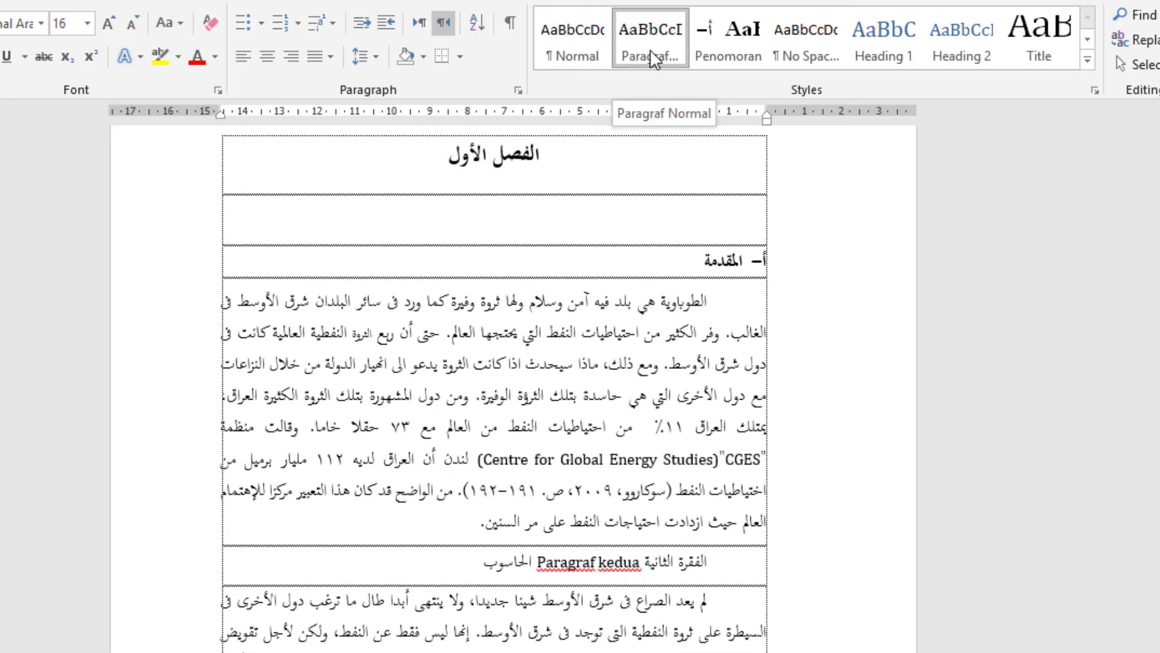
pyautogui.click(719, 264)
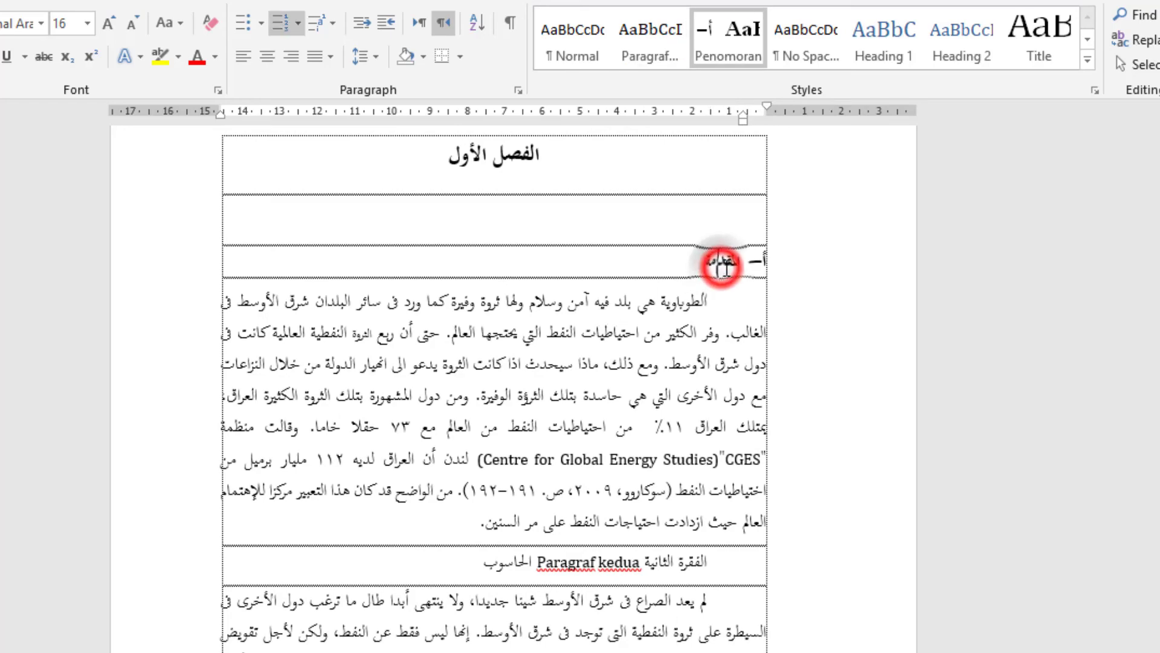
pyautogui.click(683, 265)
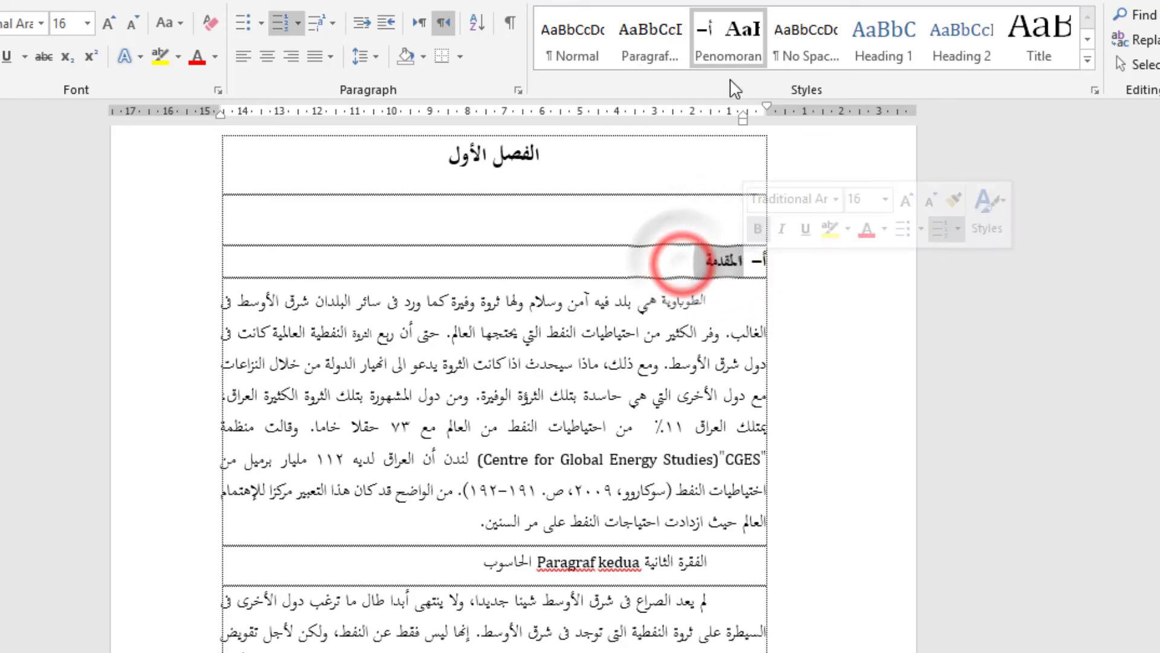
# Step: Apply the Penomoran style to the heading "الإطار النظري" further down the paper
pyautogui.scroll(-10, 698, 353)
pyautogui.scroll(-15, 697, 352)
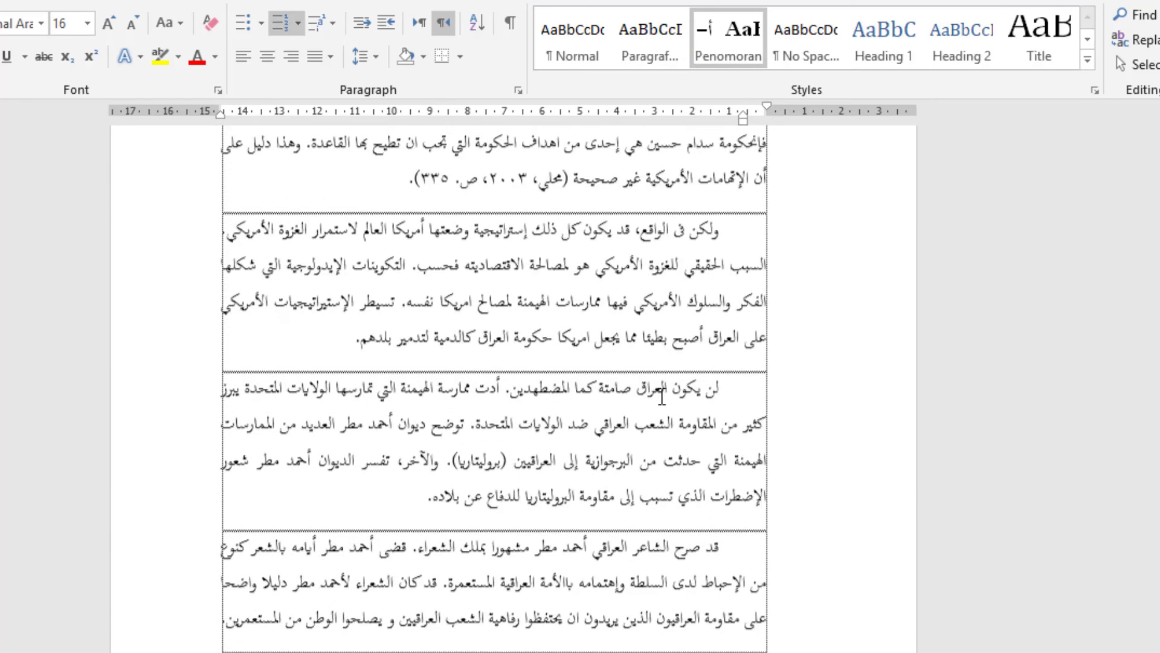
pyautogui.scroll(-15, 653, 451)
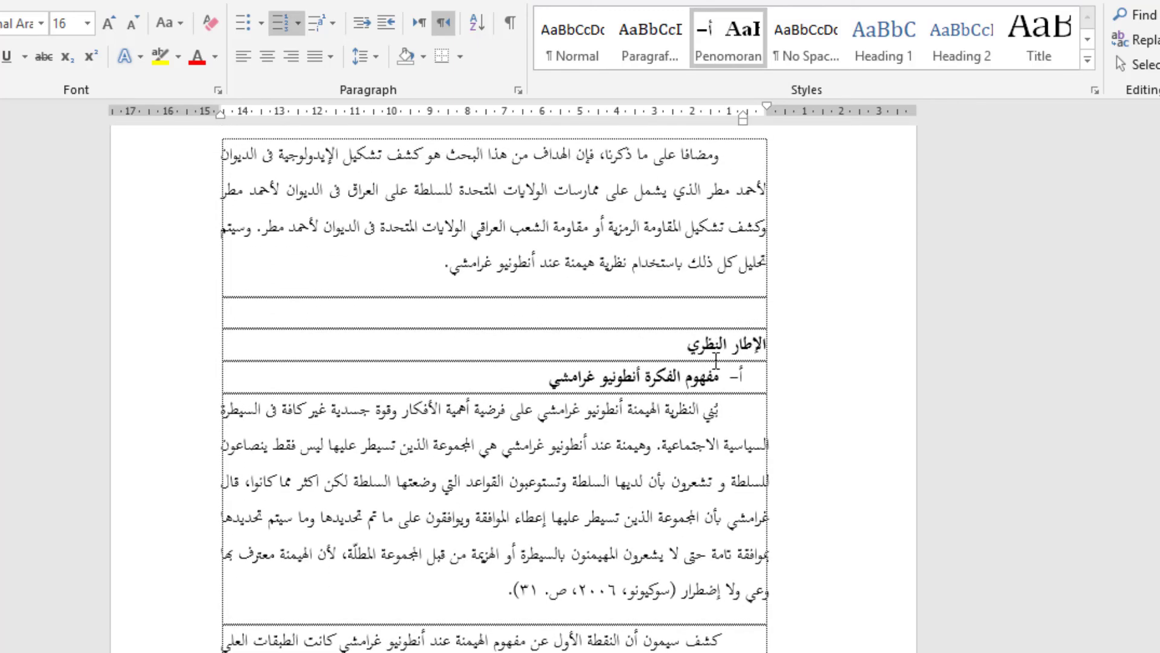
pyautogui.moveTo(730, 340); pyautogui.dragTo(674, 341)
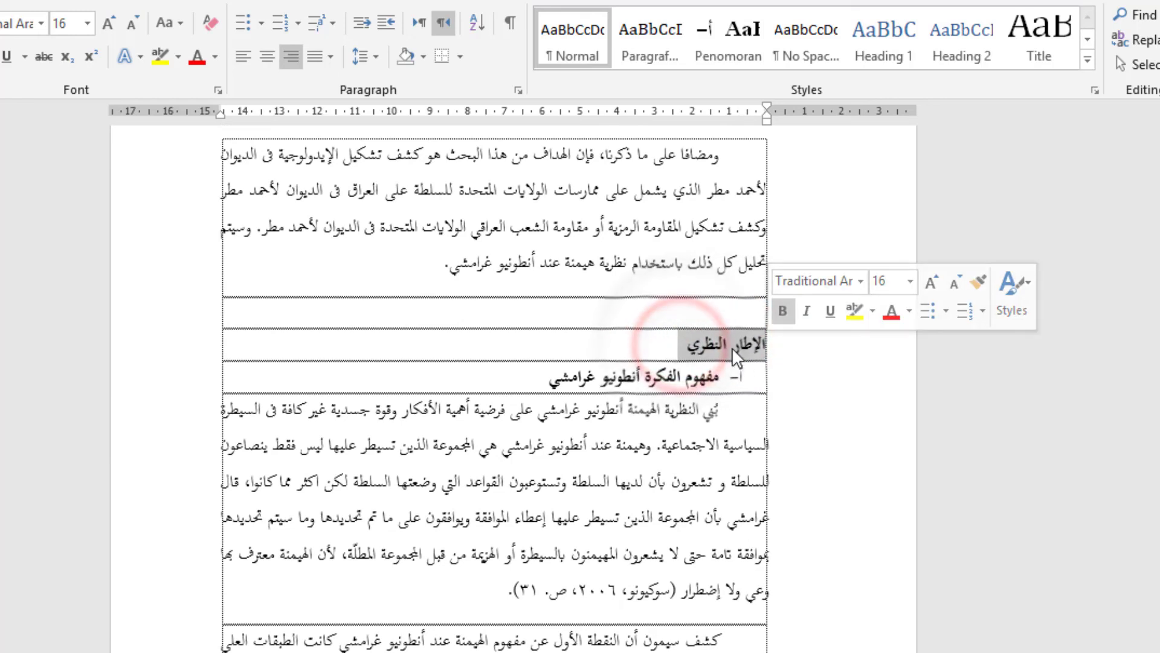
pyautogui.click(730, 36)
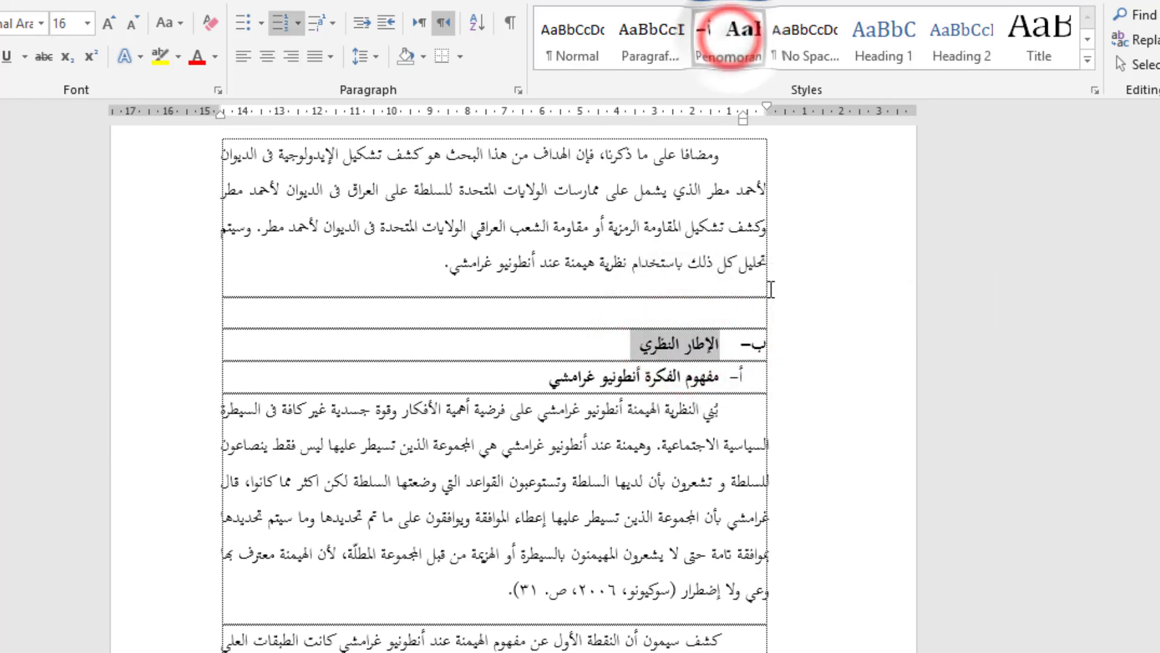
pyautogui.click(734, 346)
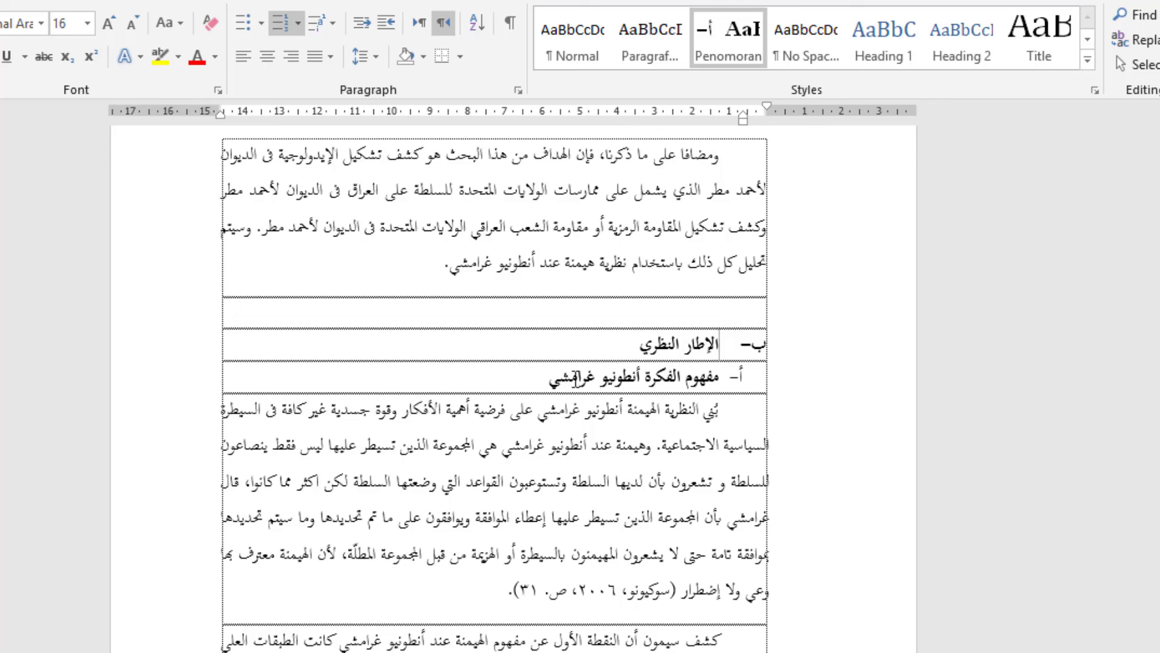
# Step: Apply the Penomoran style to the subheading "مفهوم الفكرة أنطونيو غرامشي" below "الإطار النظري"
pyautogui.moveTo(544, 381); pyautogui.dragTo(748, 386)
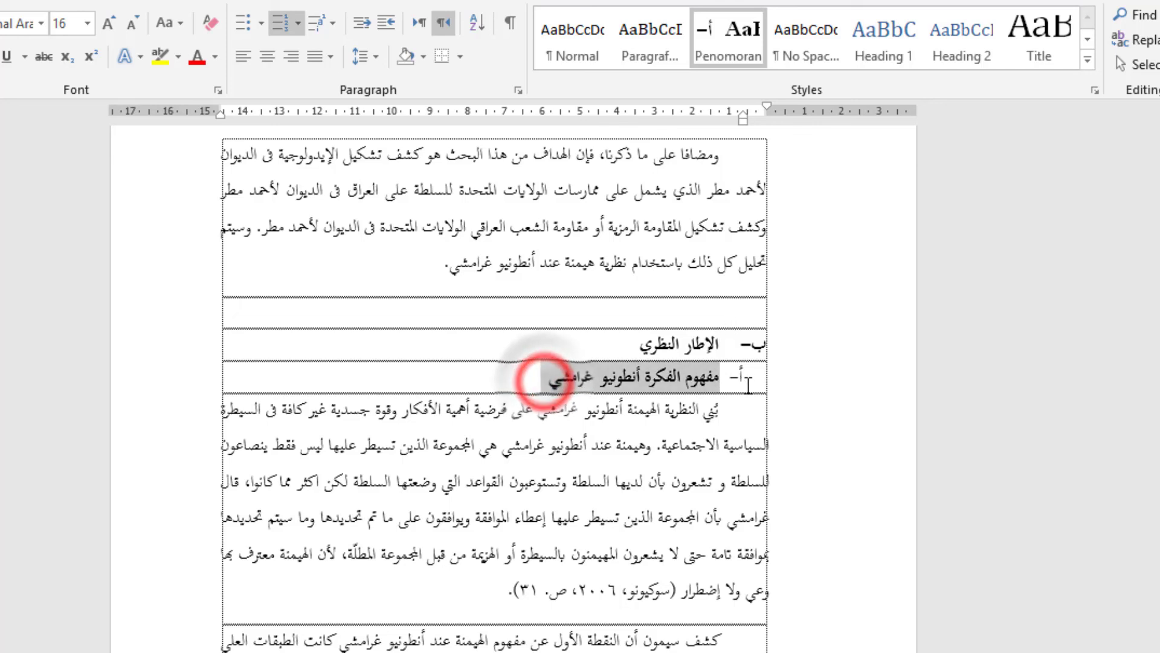
pyautogui.click(736, 49)
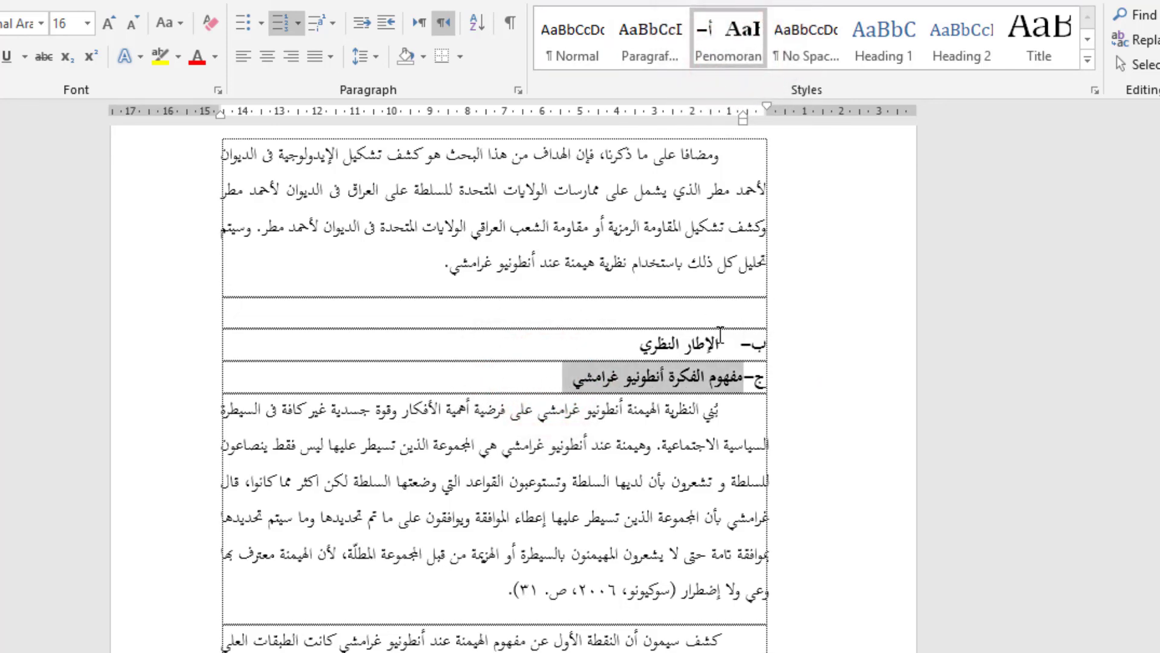
pyautogui.click(696, 366)
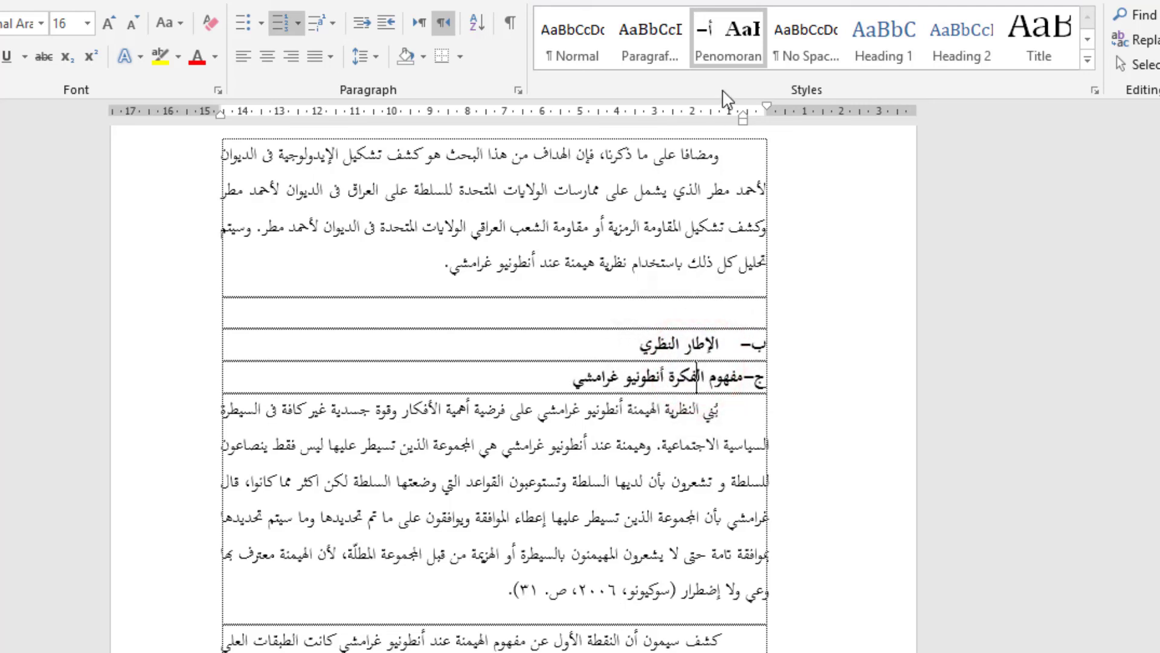
pyautogui.rightClick(728, 49)
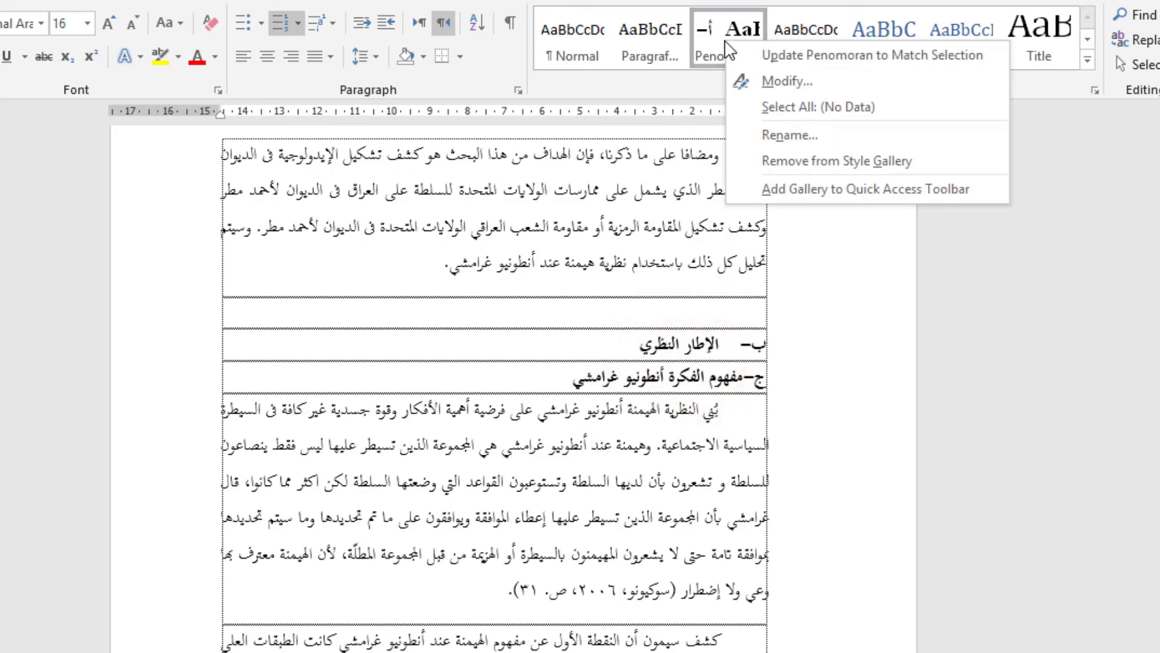
pyautogui.scroll(2, 650, 360)
# Step: Apply the Paragraf Normal style to the paragraph beginning "بُني النظرية" and delete the extra blank space before its first word
pyautogui.scroll(-8, 650, 359)
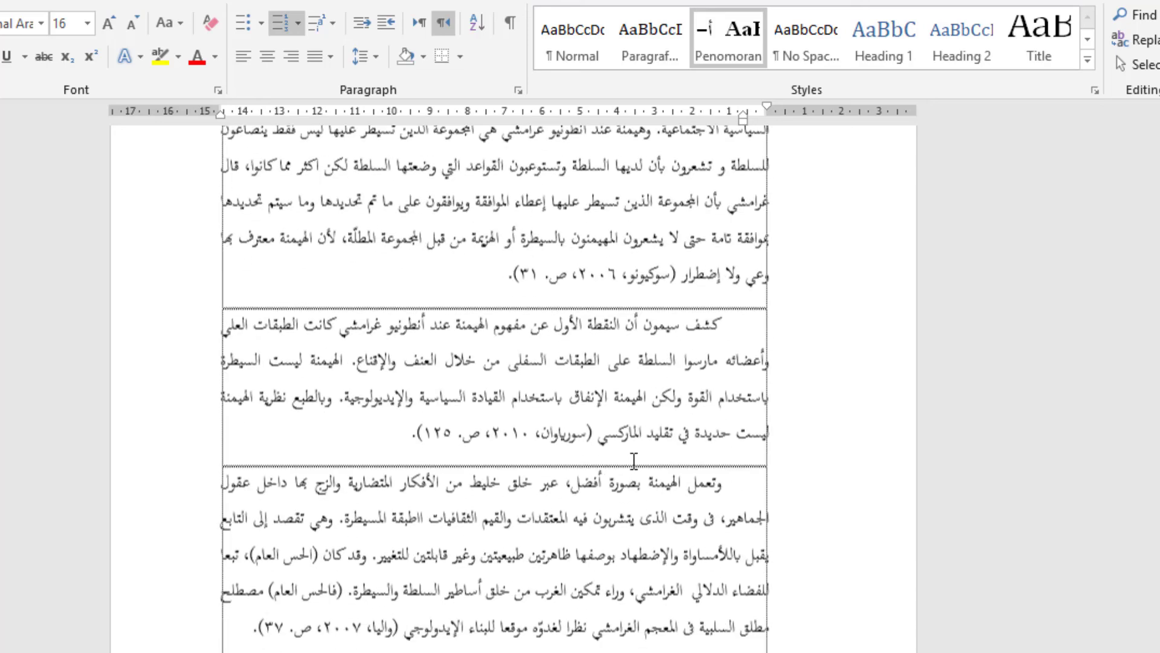
pyautogui.scroll(3, 627, 395)
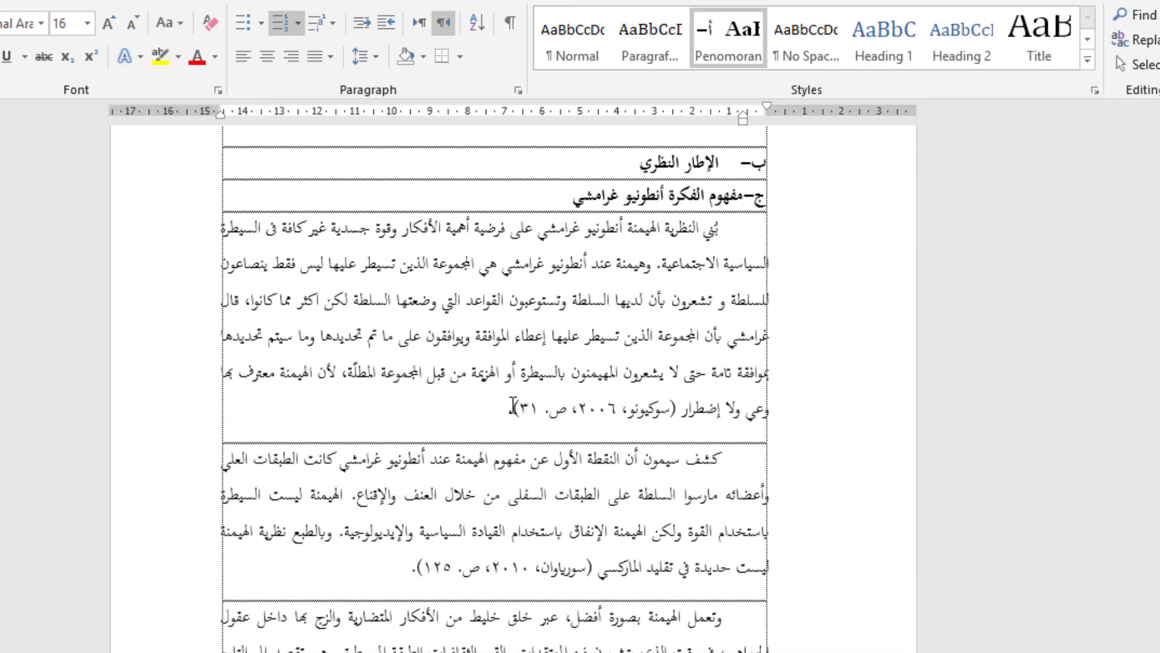
pyautogui.click(509, 330)
pyautogui.click(643, 39)
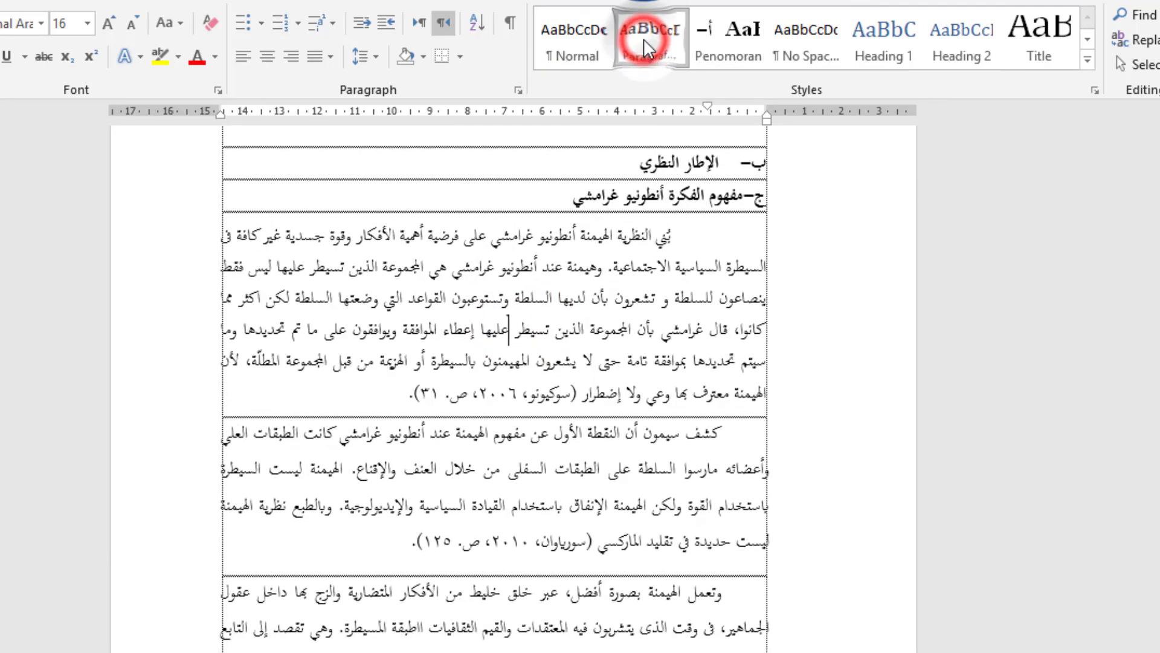
pyautogui.doubleClick(727, 232)
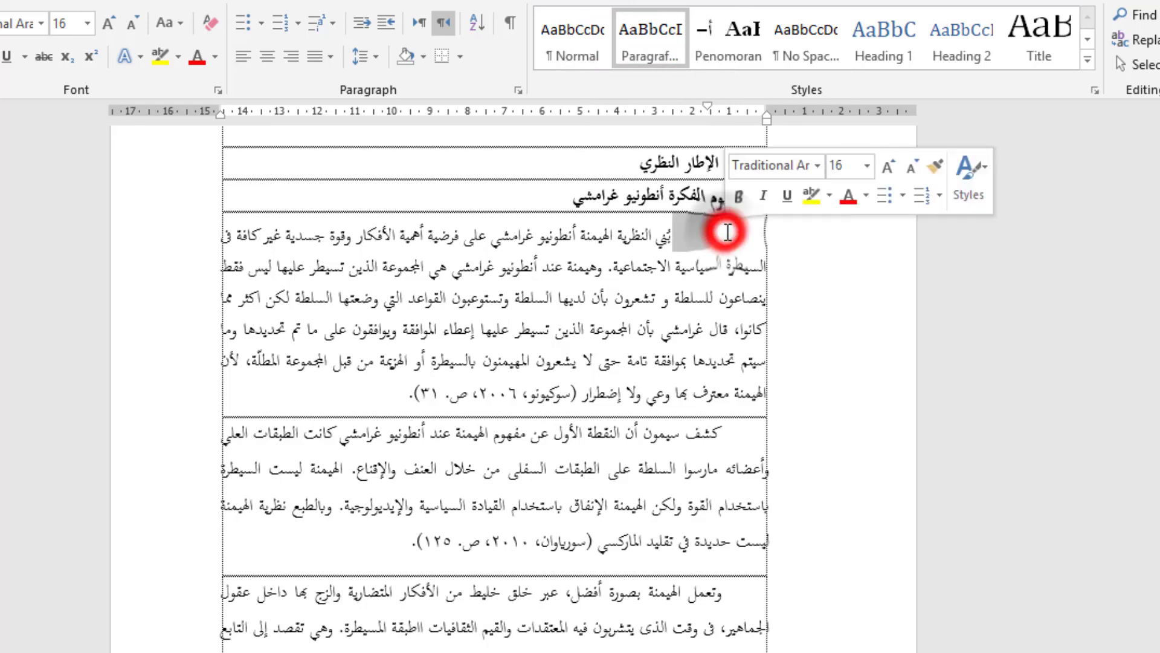
pyautogui.press('Delete')
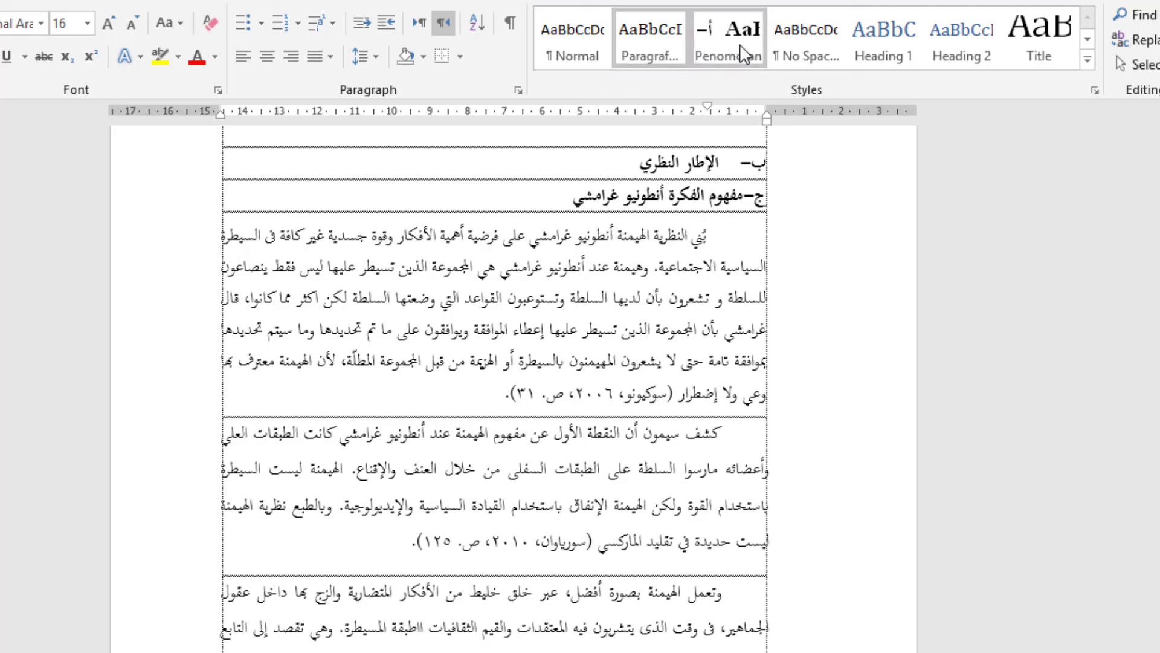
pyautogui.click(630, 255)
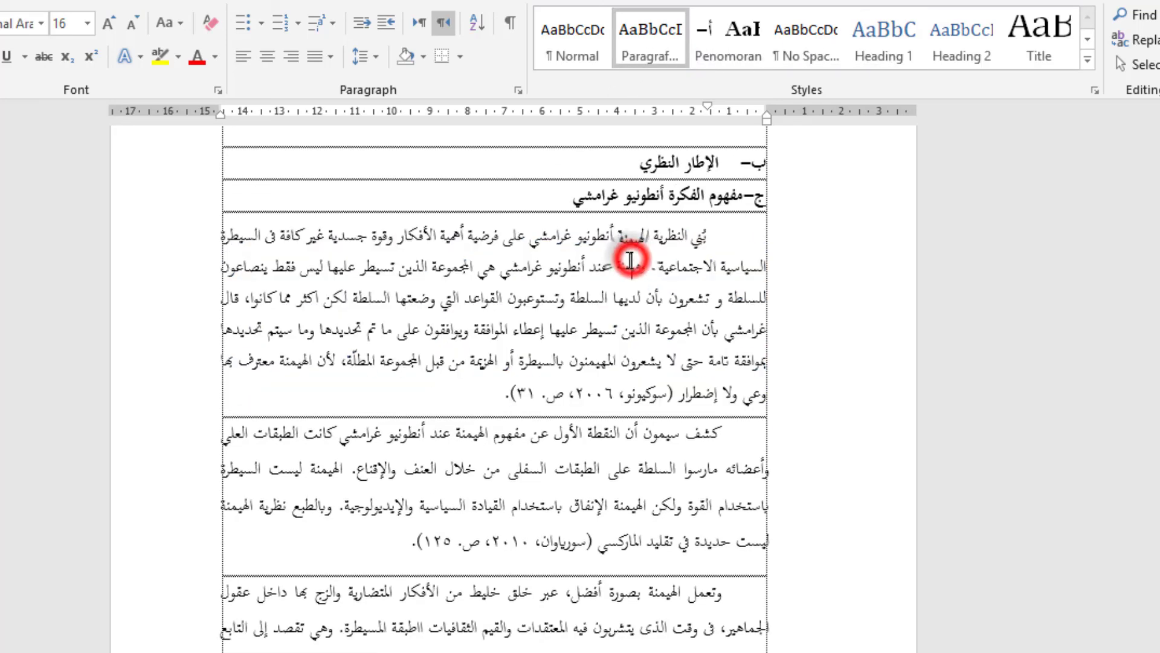
# Step: Review the numbered headings around "الإطار النظري" and the body paragraphs above and below them
pyautogui.scroll(-1, 609, 297)
pyautogui.scroll(7, 608, 297)
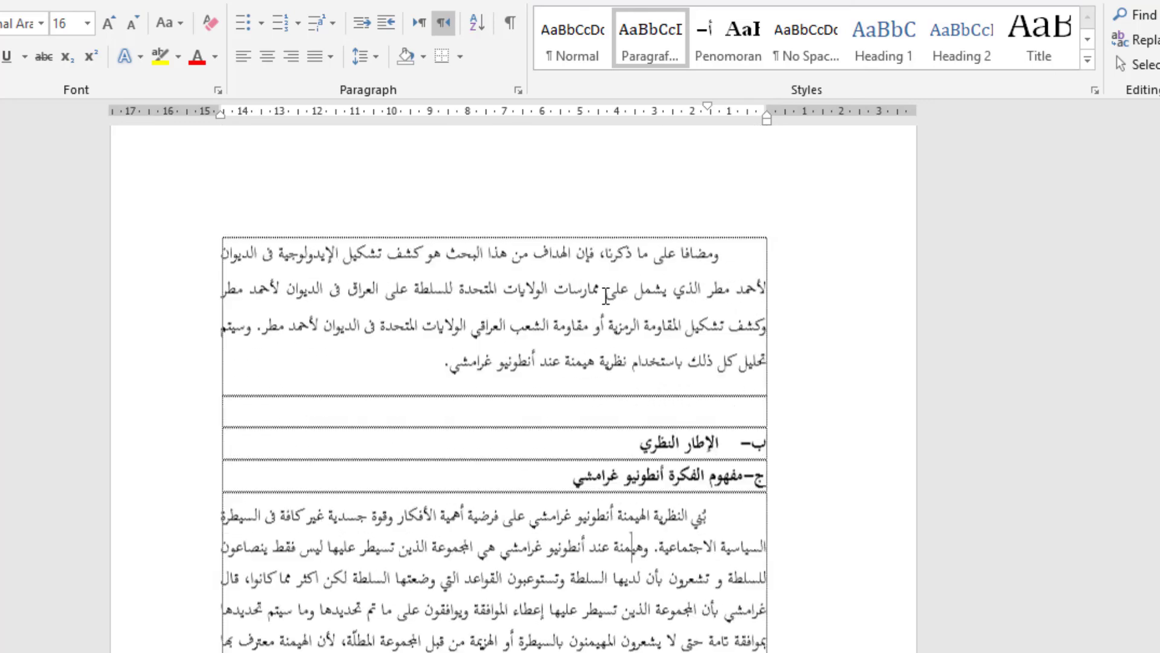
pyautogui.moveTo(636, 524); pyautogui.dragTo(565, 525)
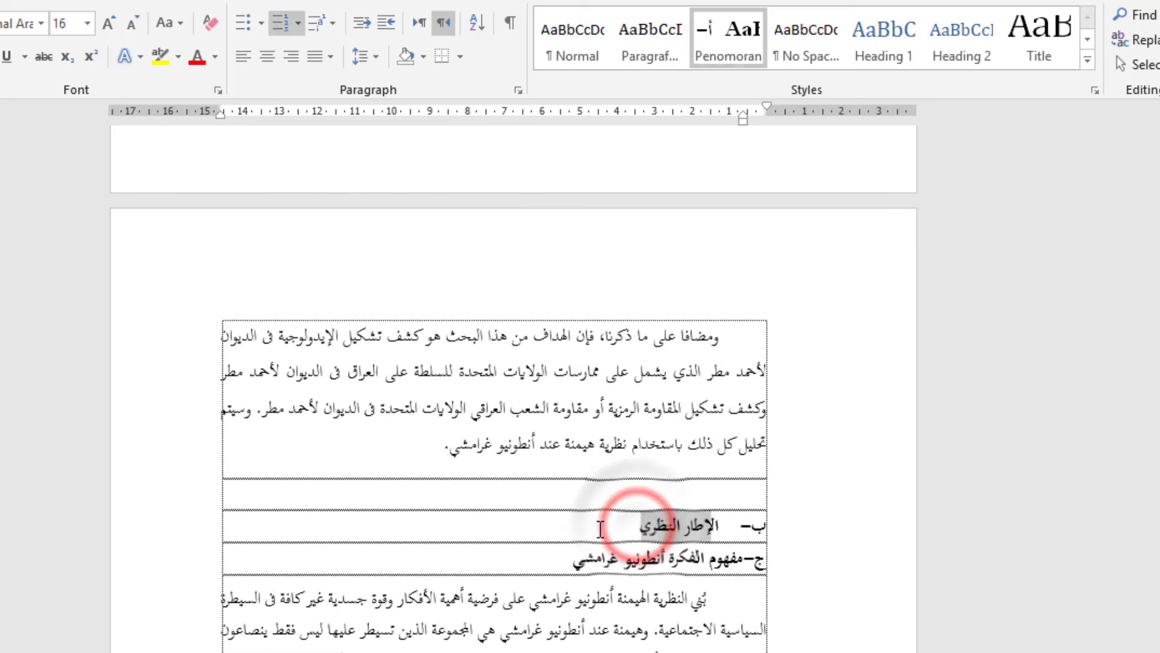
pyautogui.scroll(-7, 600, 530)
pyautogui.scroll(-8, 600, 530)
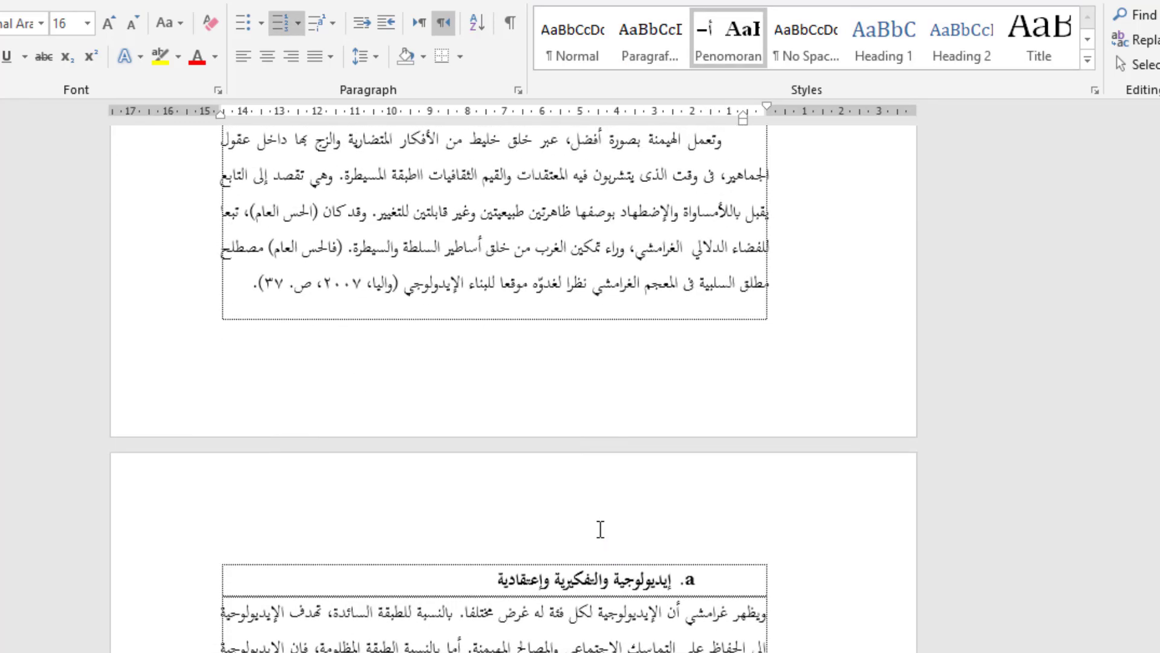
pyautogui.scroll(7, 601, 528)
pyautogui.scroll(9, 603, 527)
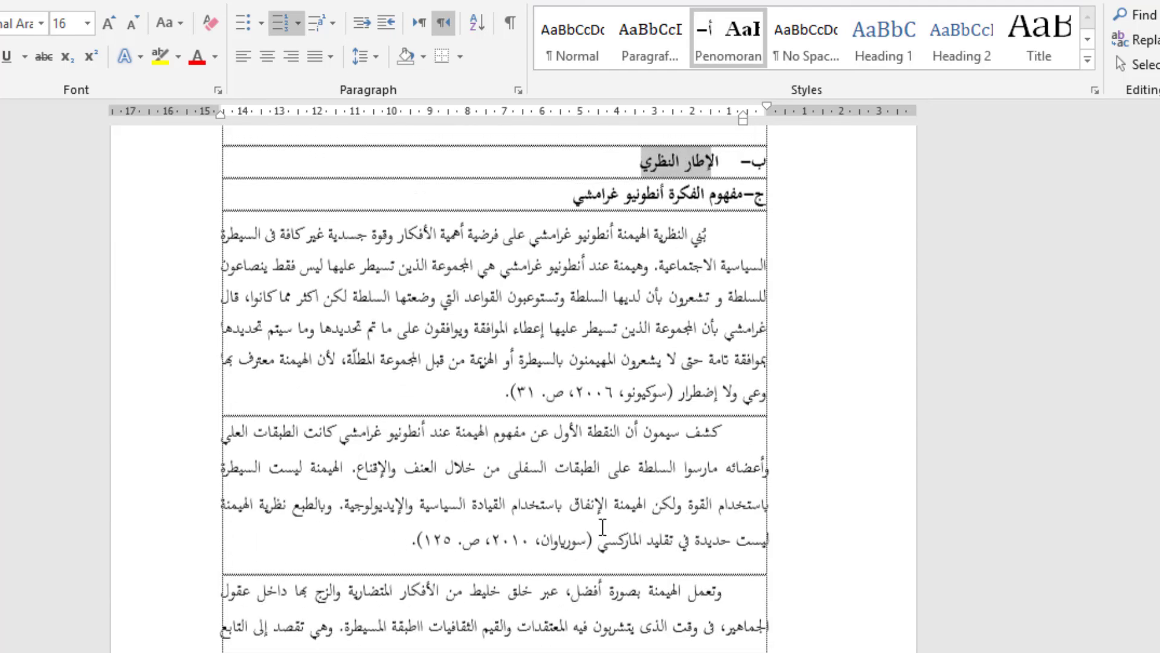
pyautogui.click(623, 450)
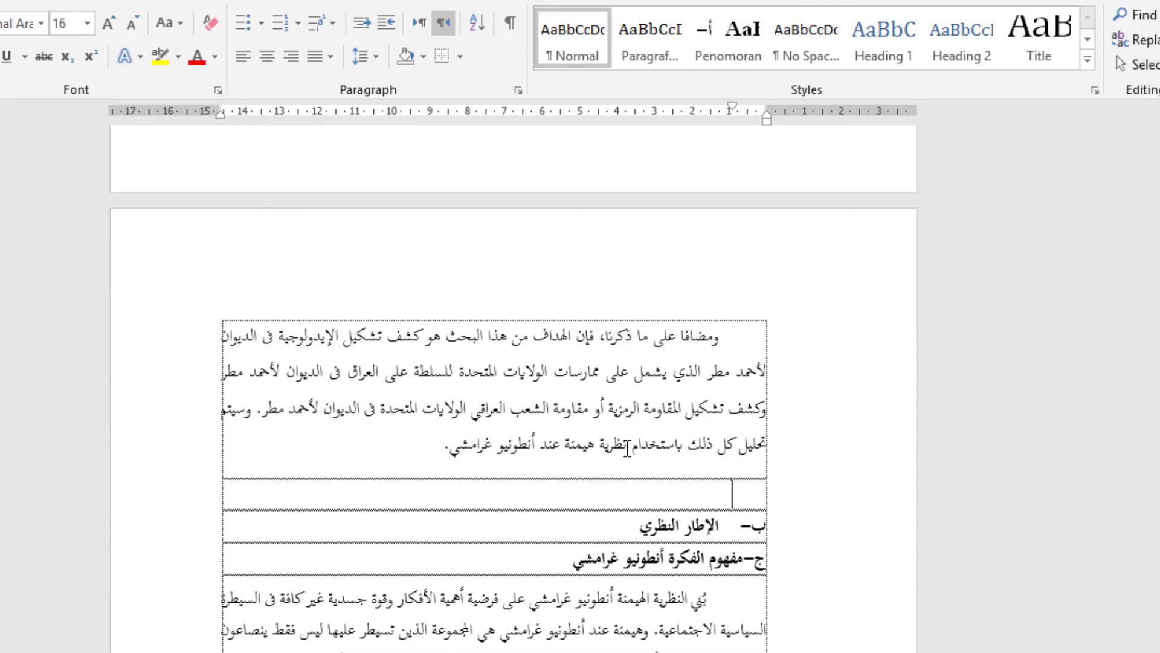
pyautogui.scroll(4, 628, 449)
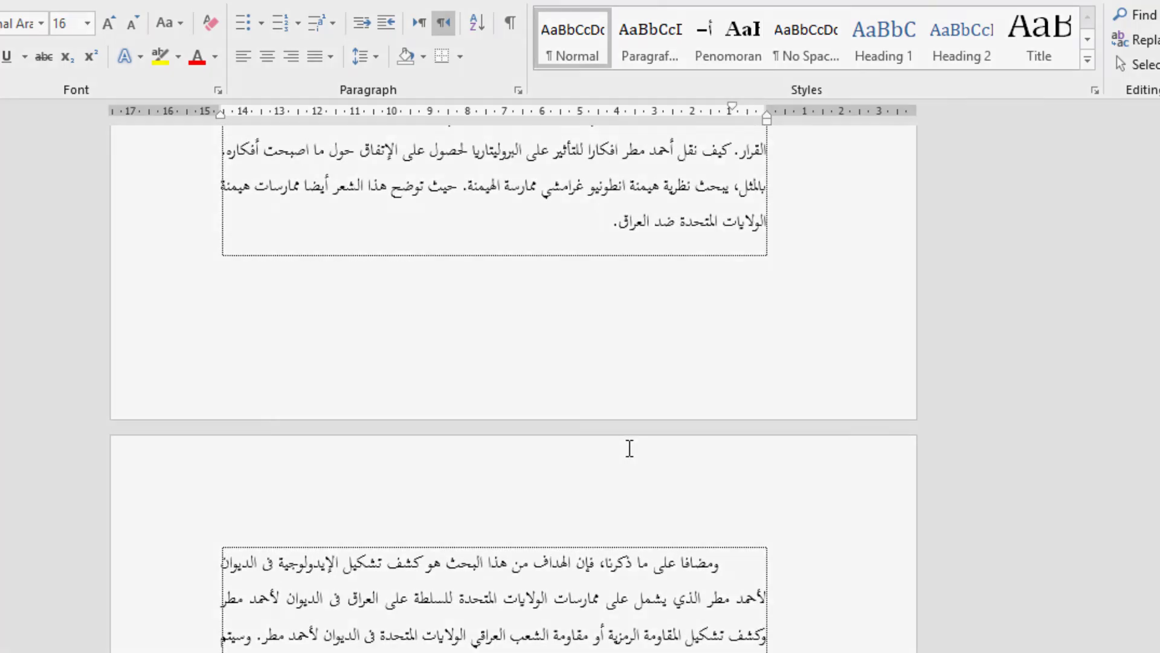